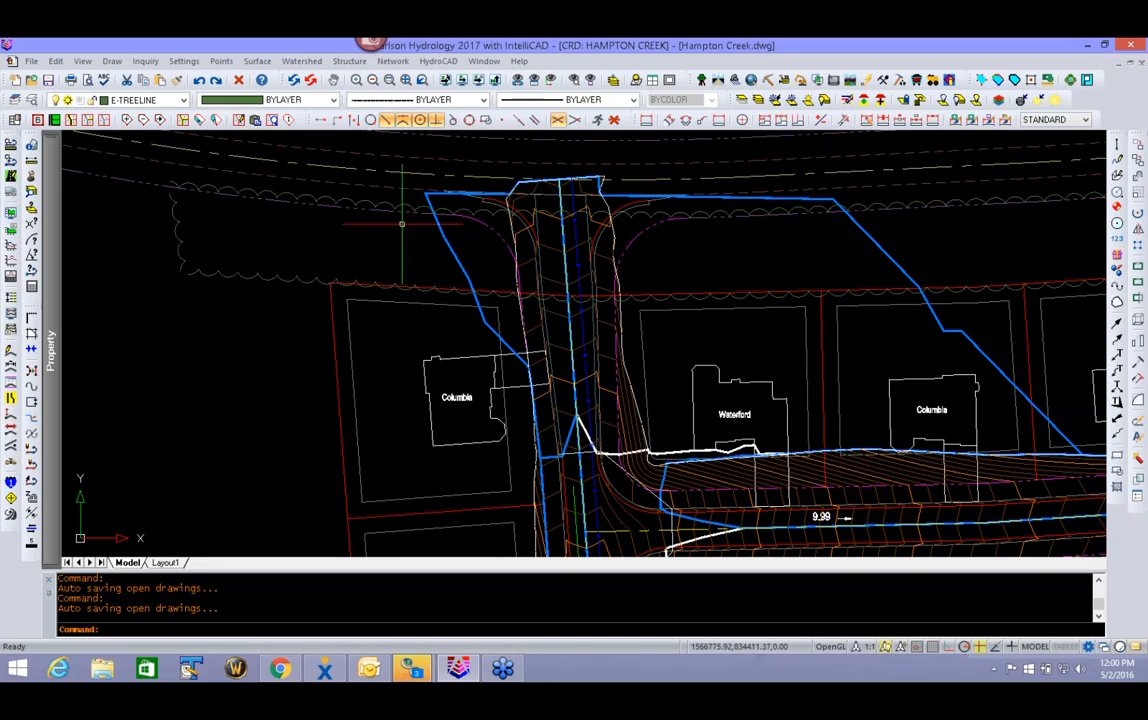
# - Hatch all ground cover areas of the defined watershed layers, then close the layer definitions and inspect the hatched buildings, driveways and roads
pyautogui.click(298, 64)
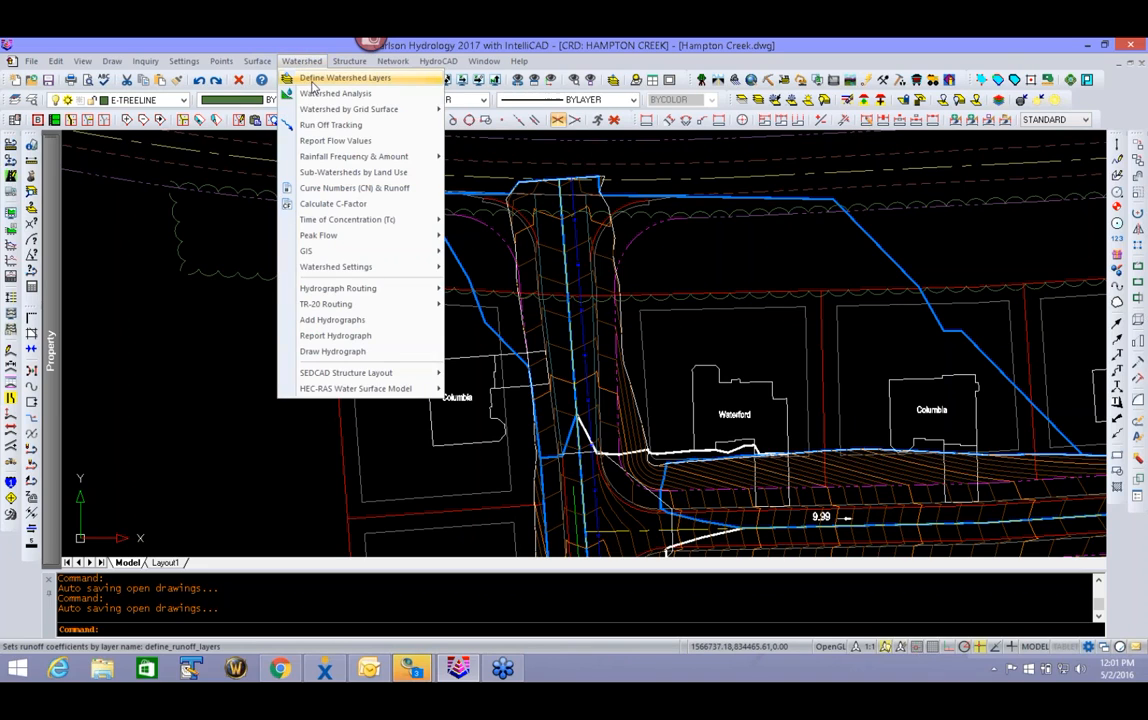
pyautogui.click(289, 76)
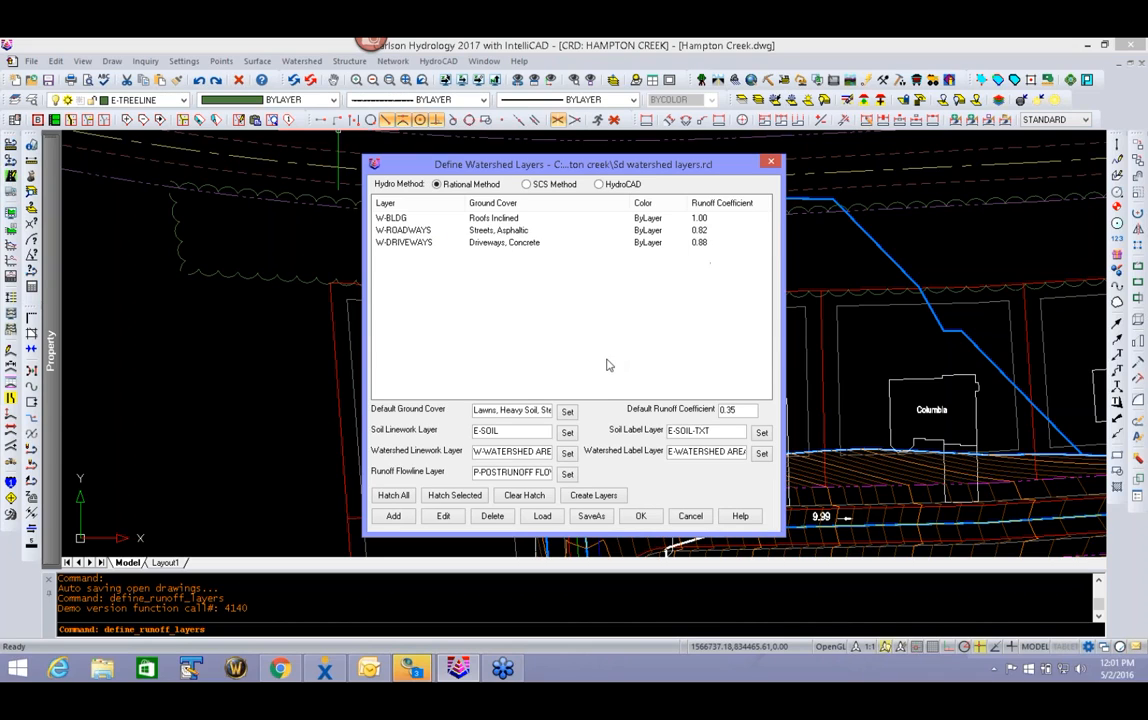
pyautogui.click(393, 497)
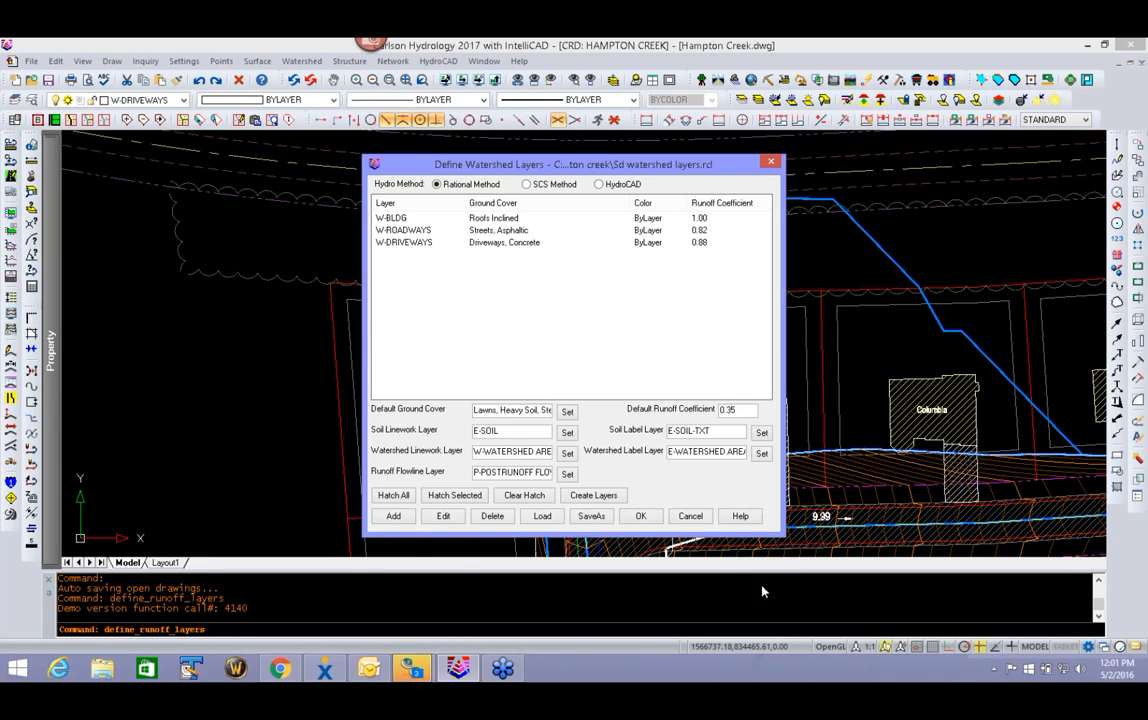
pyautogui.click(690, 516)
pyautogui.moveTo(880, 552)
pyautogui.mouseDown(button='middle')
pyautogui.moveTo(669, 354)
pyautogui.moveTo(729, 408)
pyautogui.mouseUp(button='middle')
pyautogui.scroll(2, 300, 238)
pyautogui.scroll(2, 330, 190)
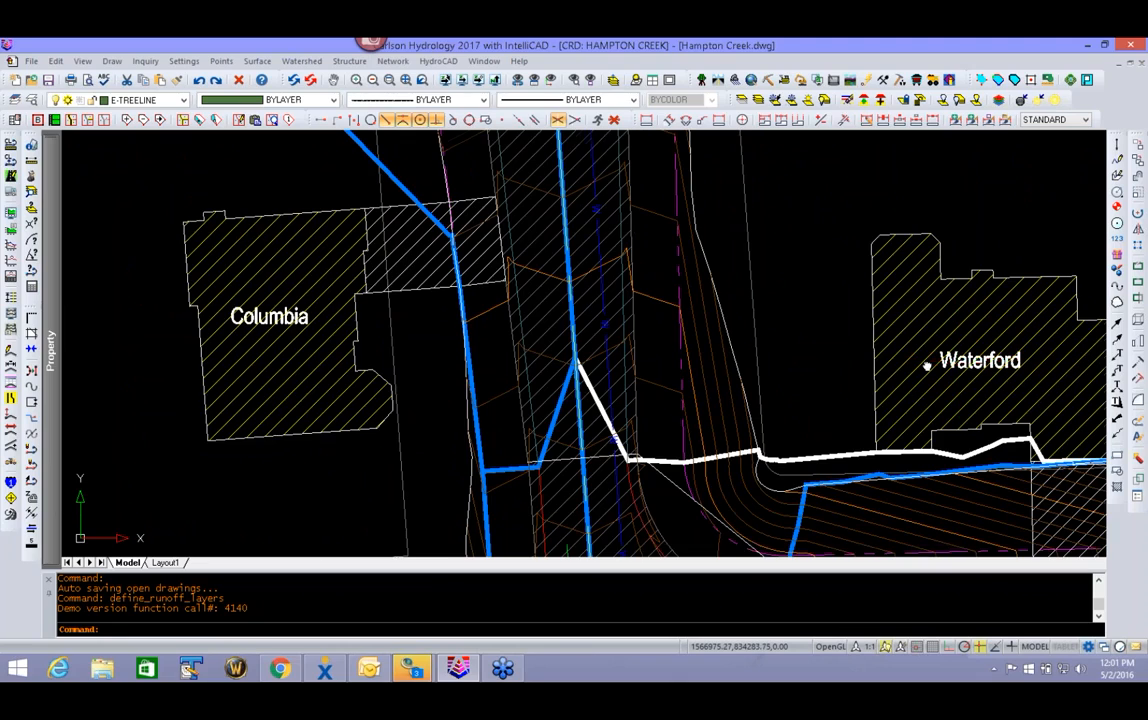
pyautogui.scroll(-4, 928, 361)
pyautogui.moveTo(795, 453); pyautogui.dragTo(795, 497, button='middle')
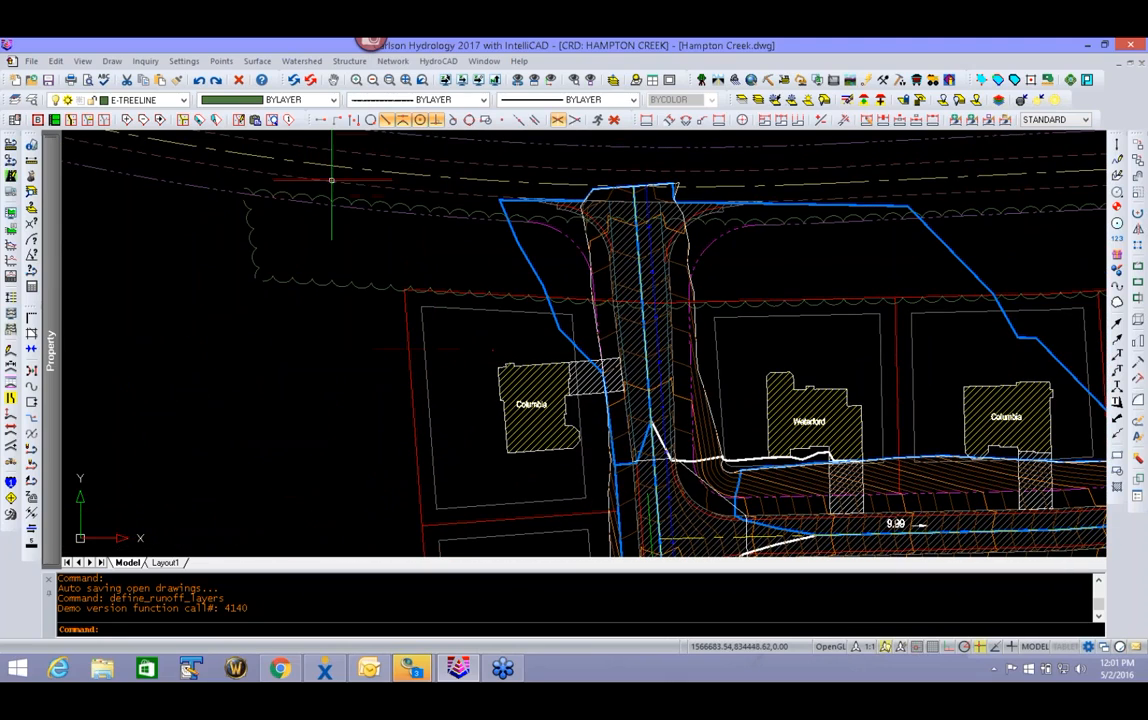
# - Start a new runoff layer in the watershed layer definitions, taking layer E-TREELINE from the tree line in the drawing
pyautogui.click(300, 61)
pyautogui.click(340, 77)
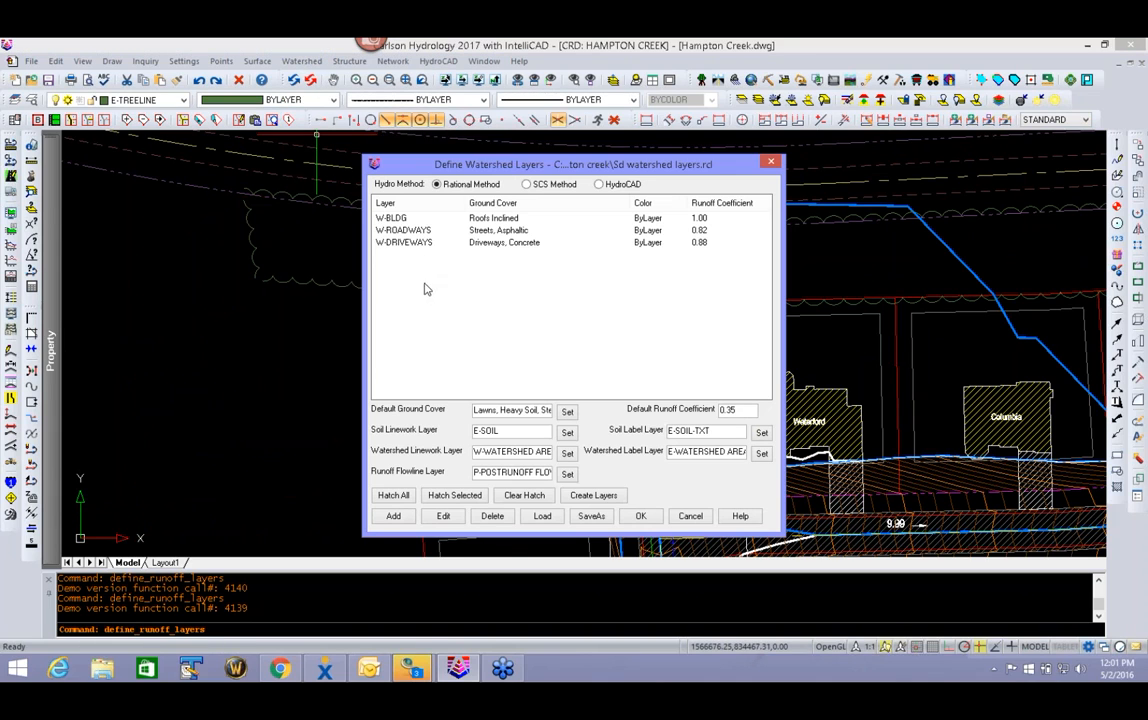
pyautogui.click(396, 517)
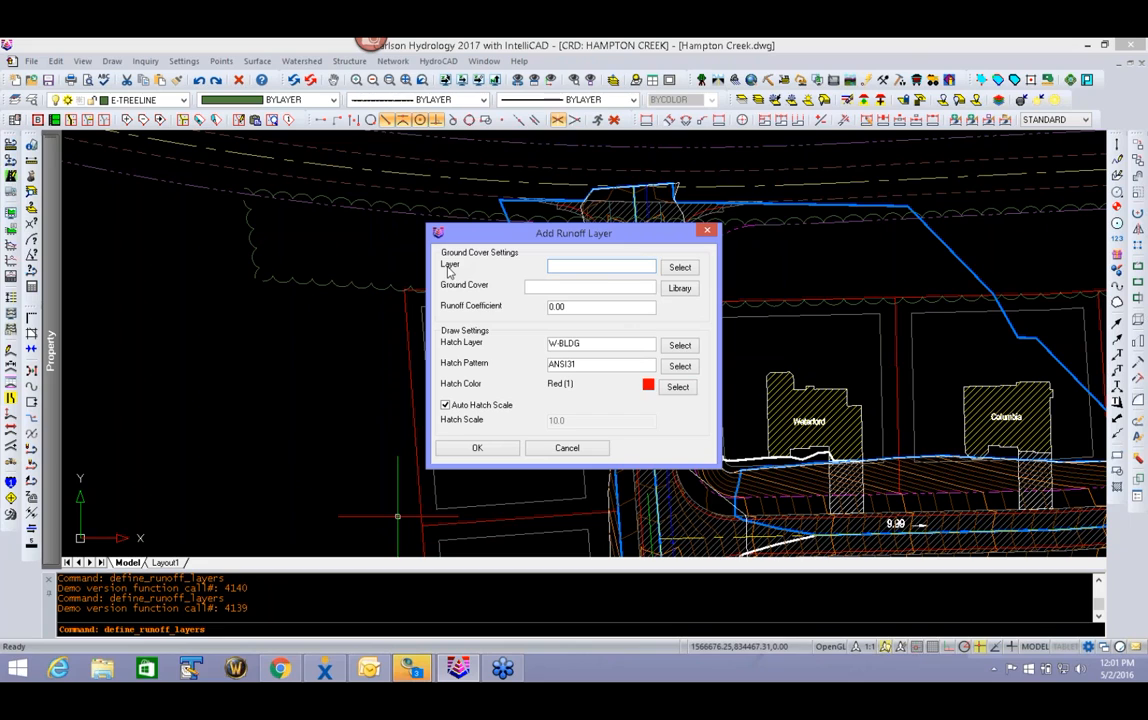
pyautogui.click(680, 267)
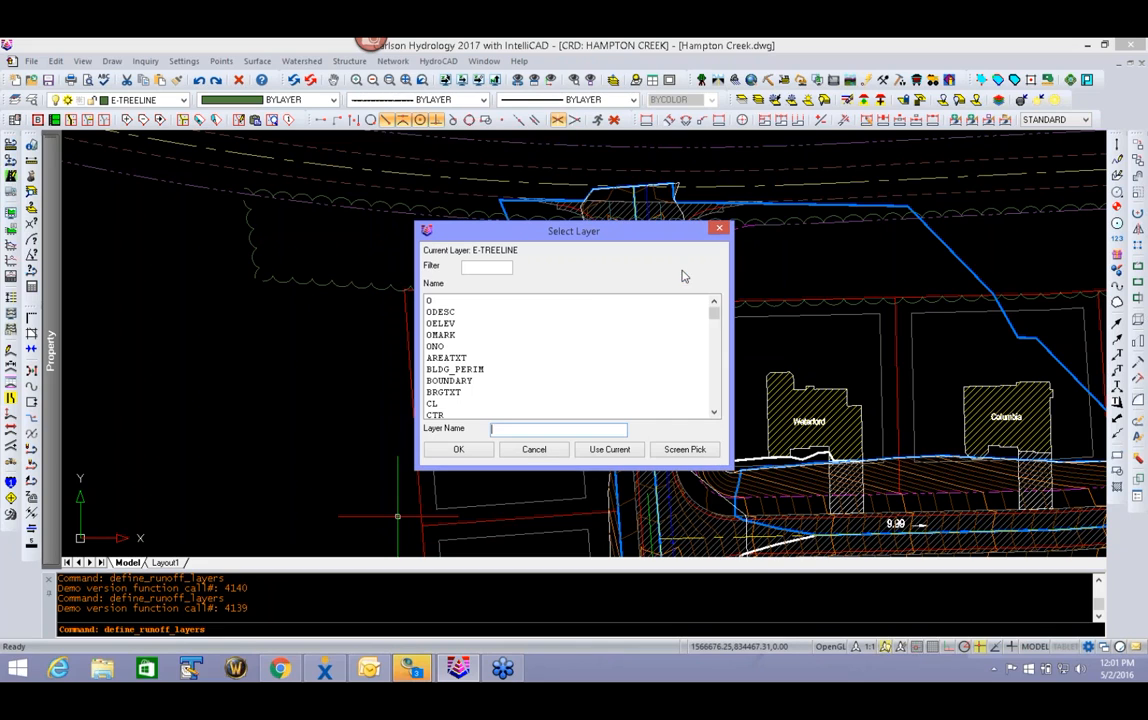
pyautogui.click(684, 450)
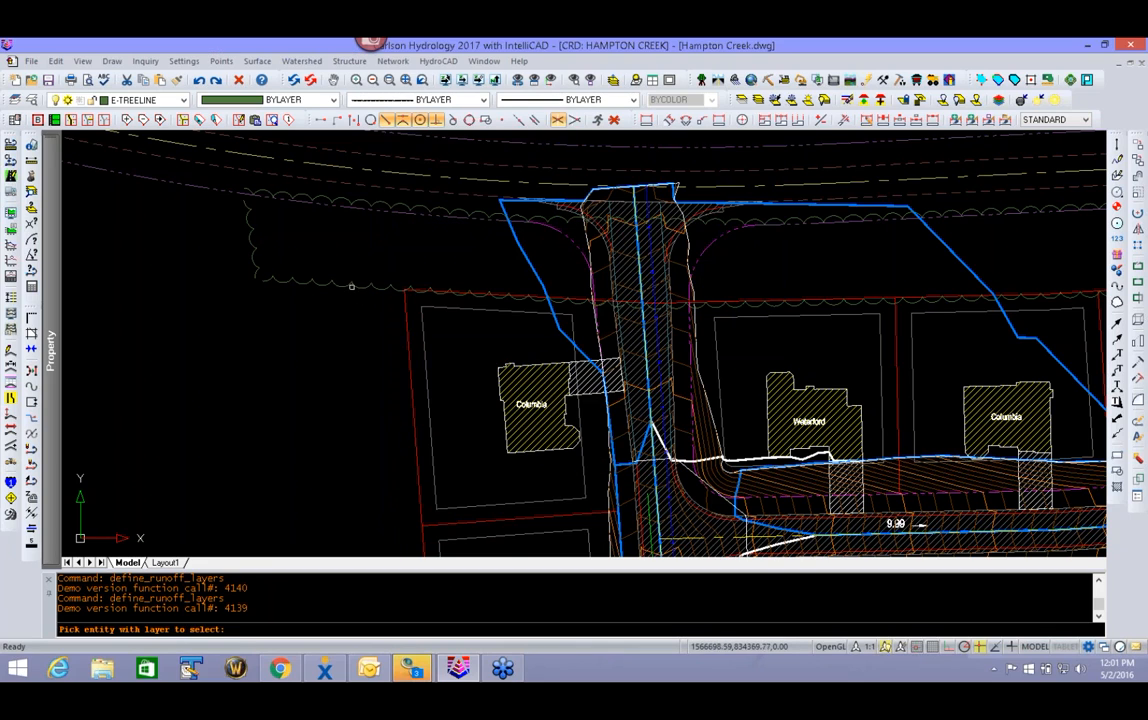
pyautogui.click(351, 283)
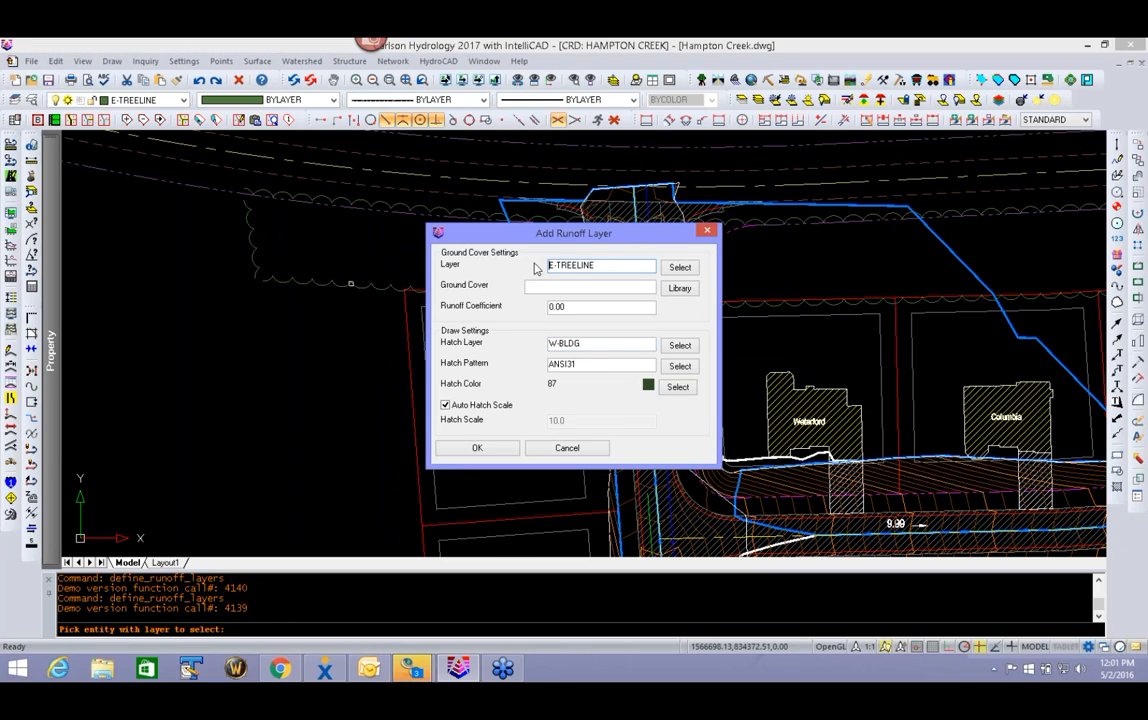
# - Assign the Wooded Sparceground Litter ground cover with runoff coefficient 0.20 from the library to the tree line layer
pyautogui.click(686, 290)
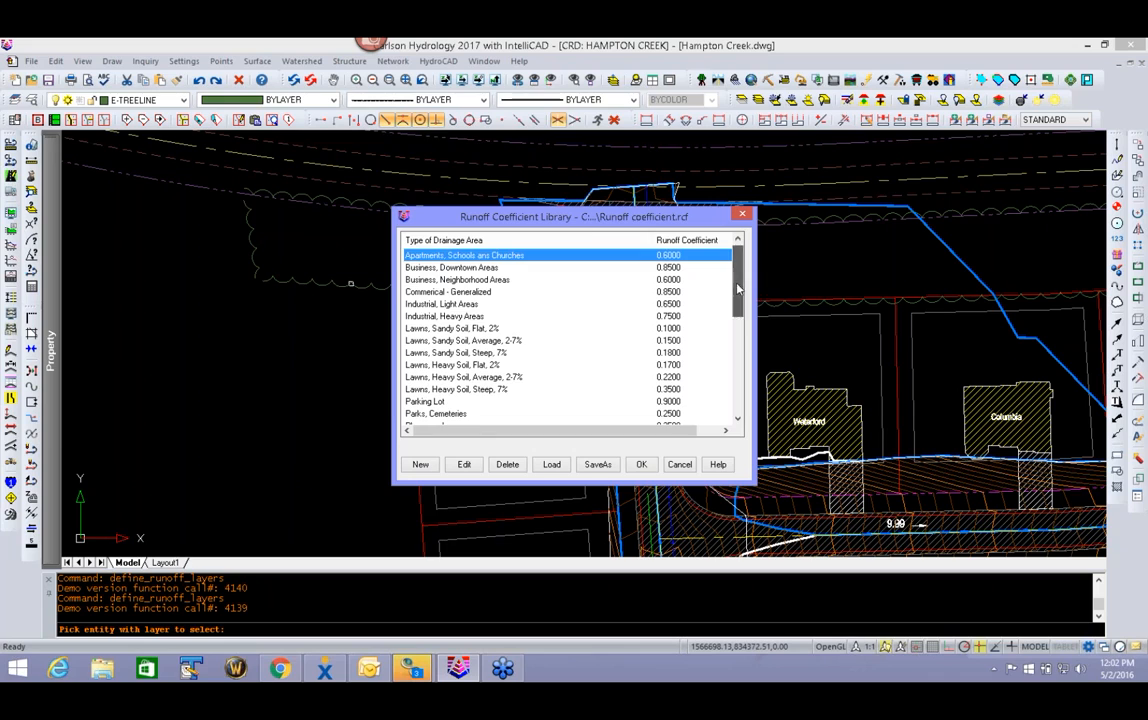
pyautogui.moveTo(738, 292); pyautogui.dragTo(746, 387)
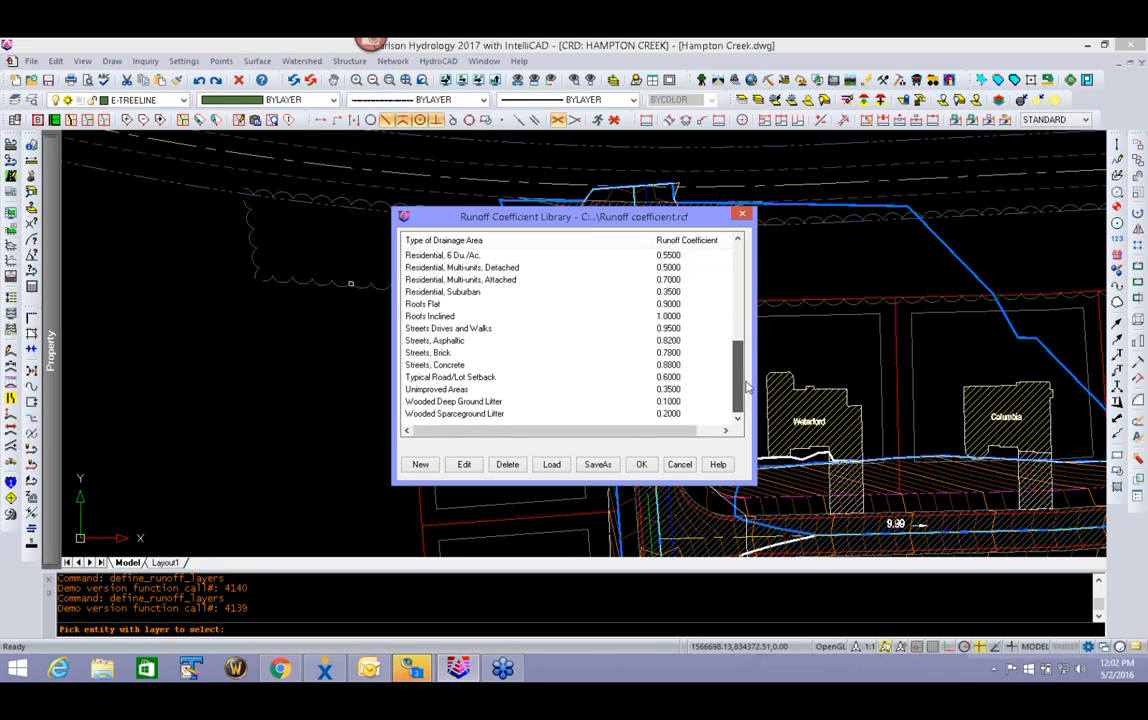
pyautogui.click(450, 414)
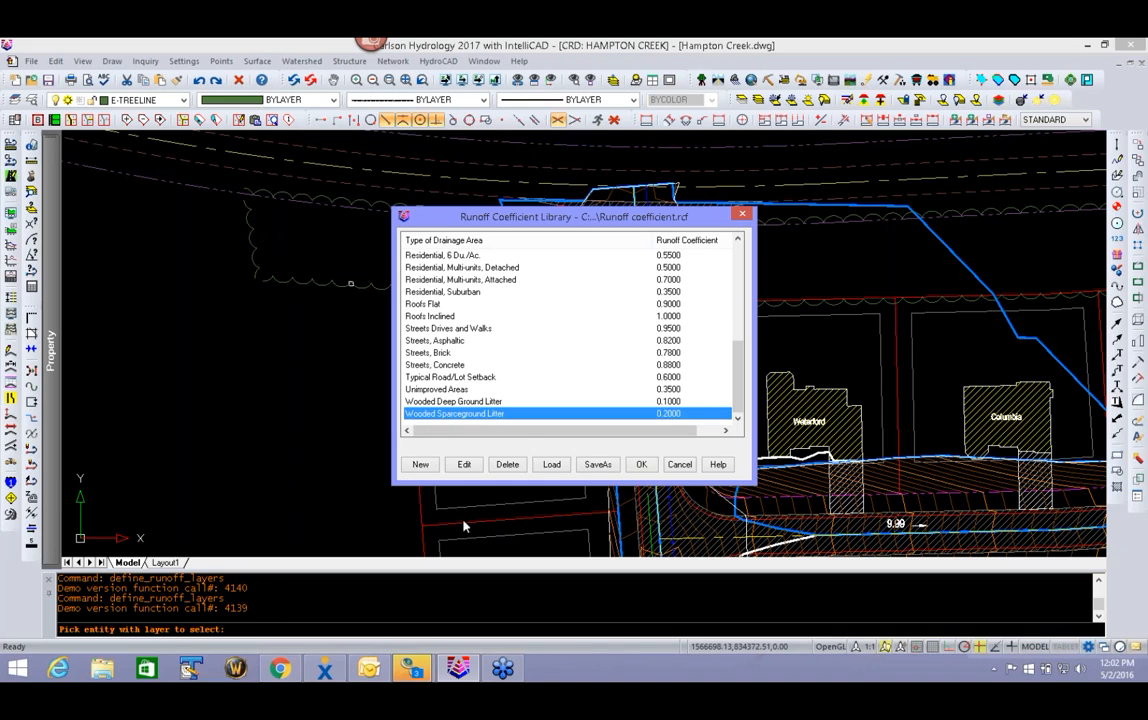
pyautogui.click(642, 465)
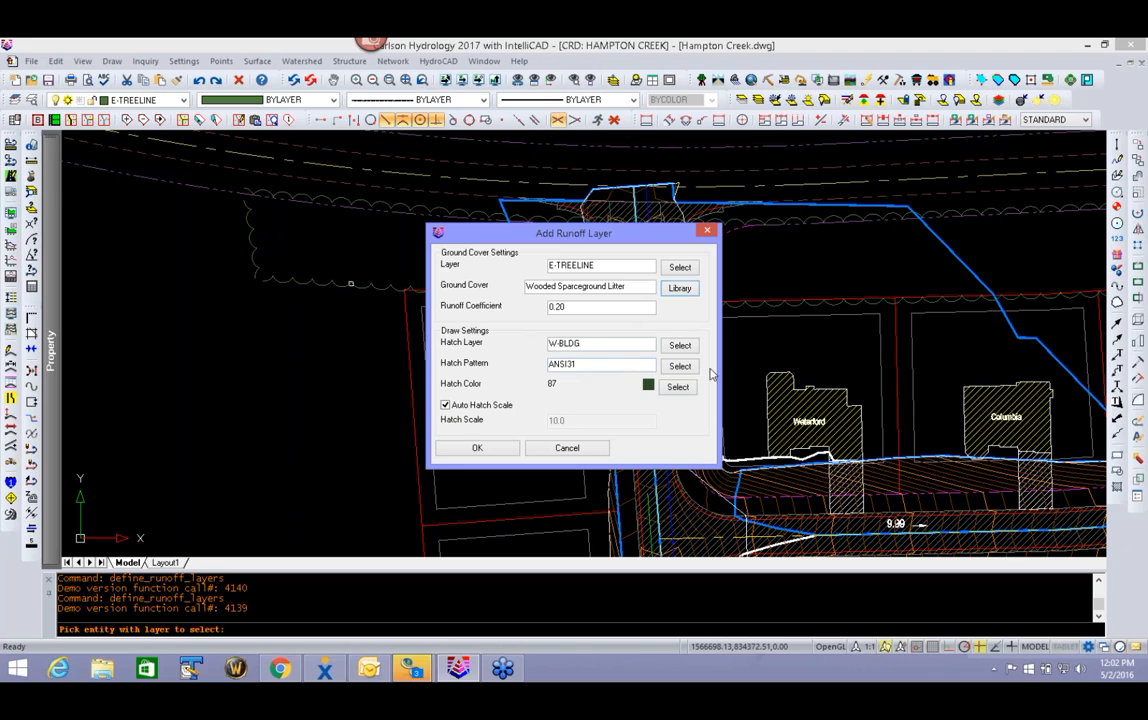
# - Set the tree line layer's hatch pattern to ANSI32 and add the layer to the watershed definitions
pyautogui.click(680, 367)
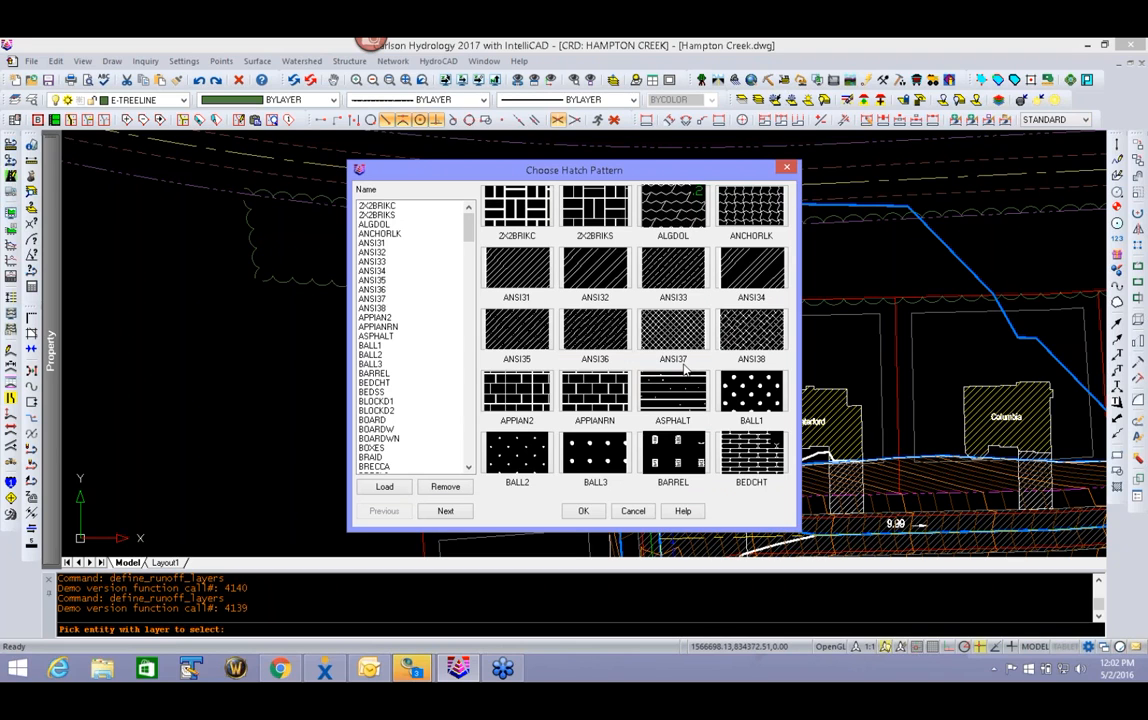
pyautogui.scroll(-15, 368, 383)
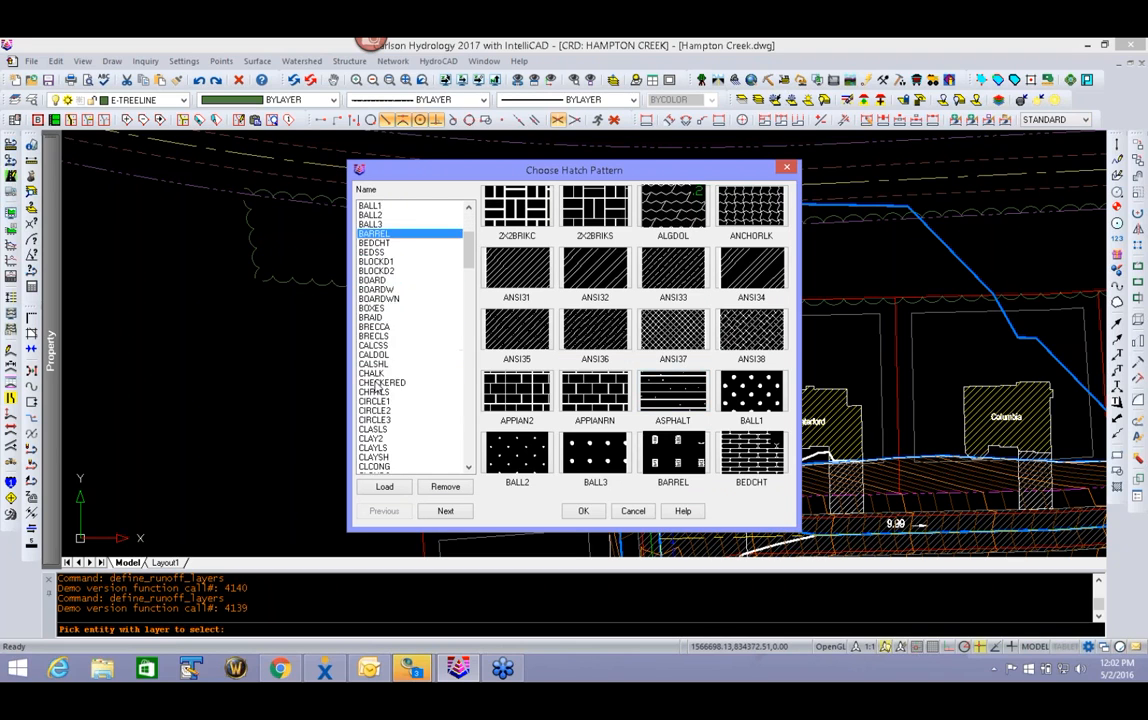
pyautogui.scroll(-4, 373, 388)
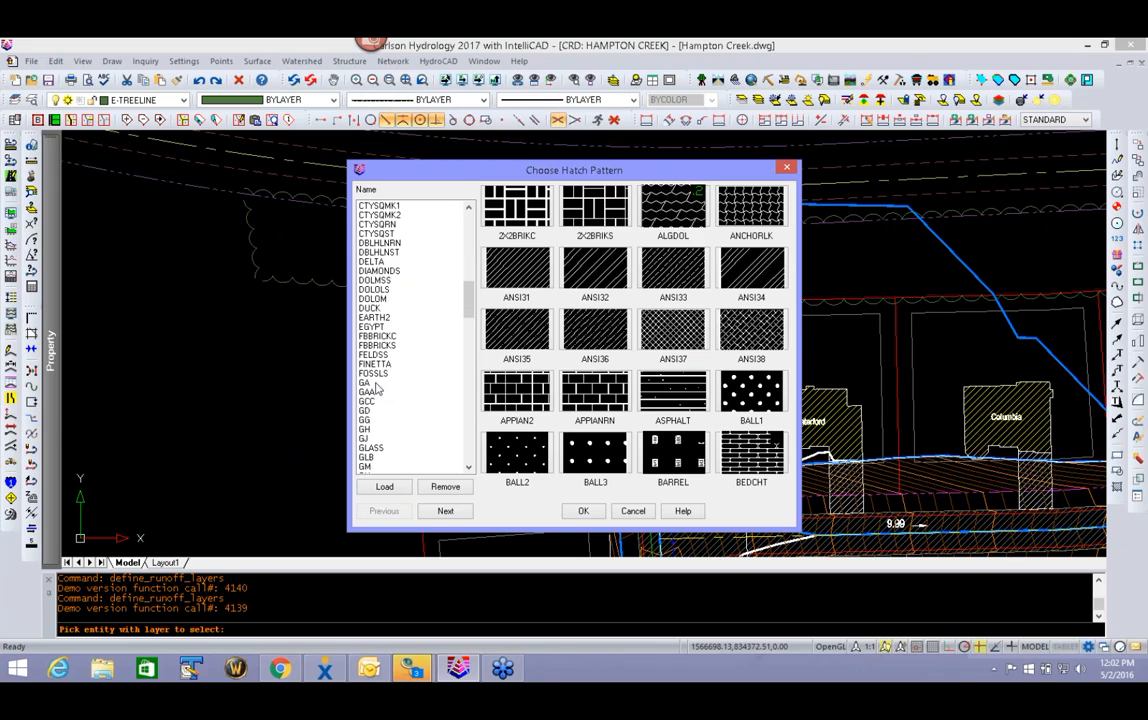
pyautogui.scroll(-6, 376, 389)
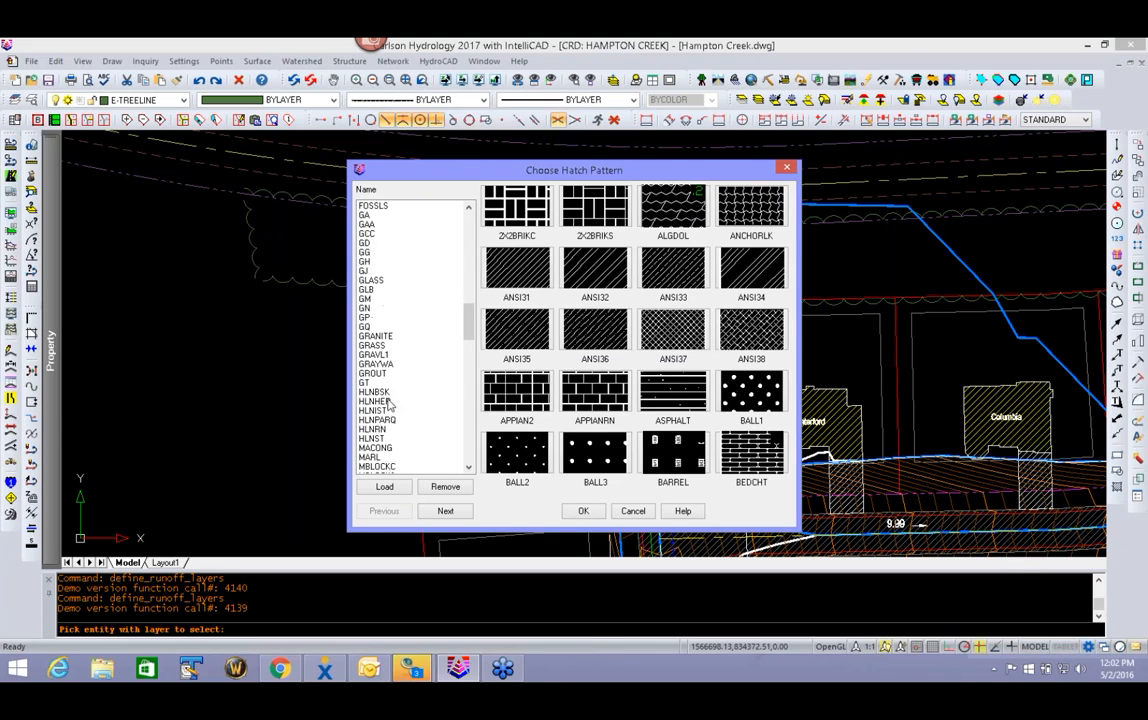
pyautogui.scroll(-4, 386, 399)
pyautogui.scroll(-3, 388, 403)
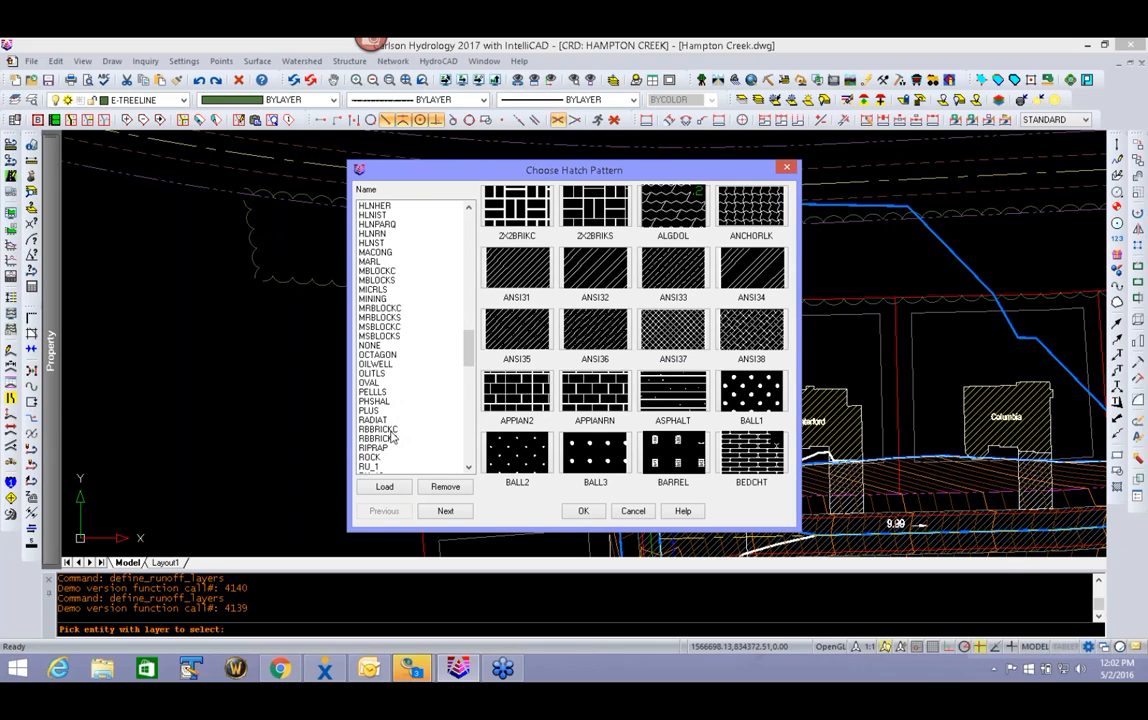
pyautogui.click(370, 411)
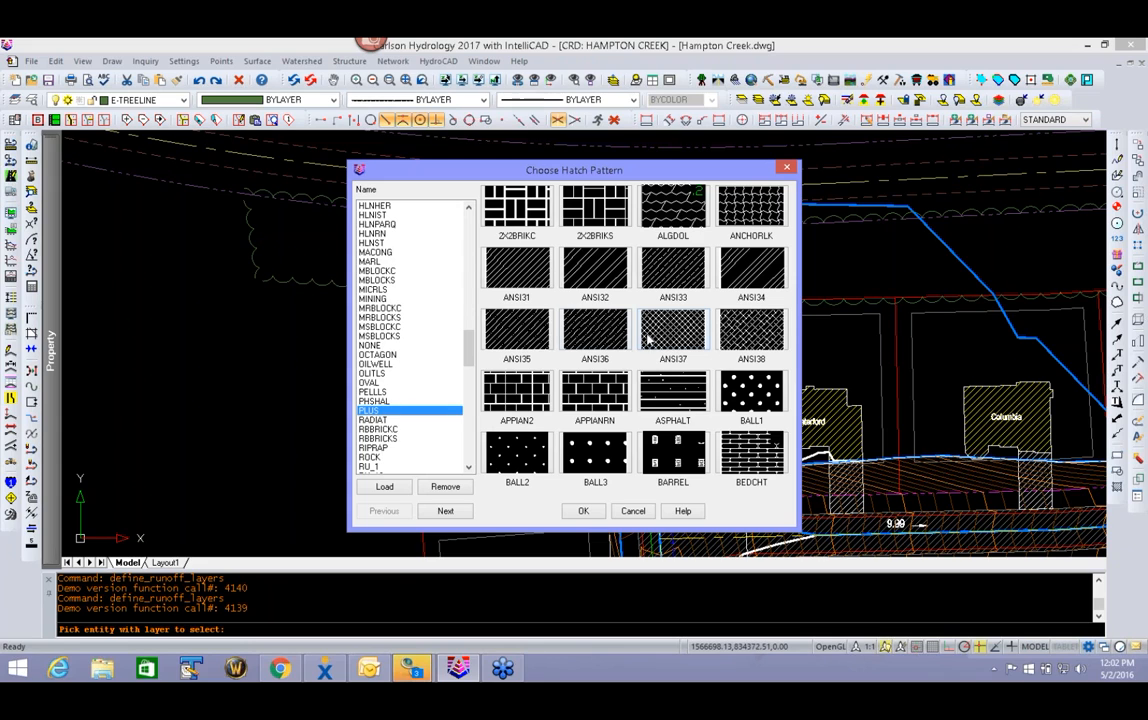
pyautogui.click(598, 273)
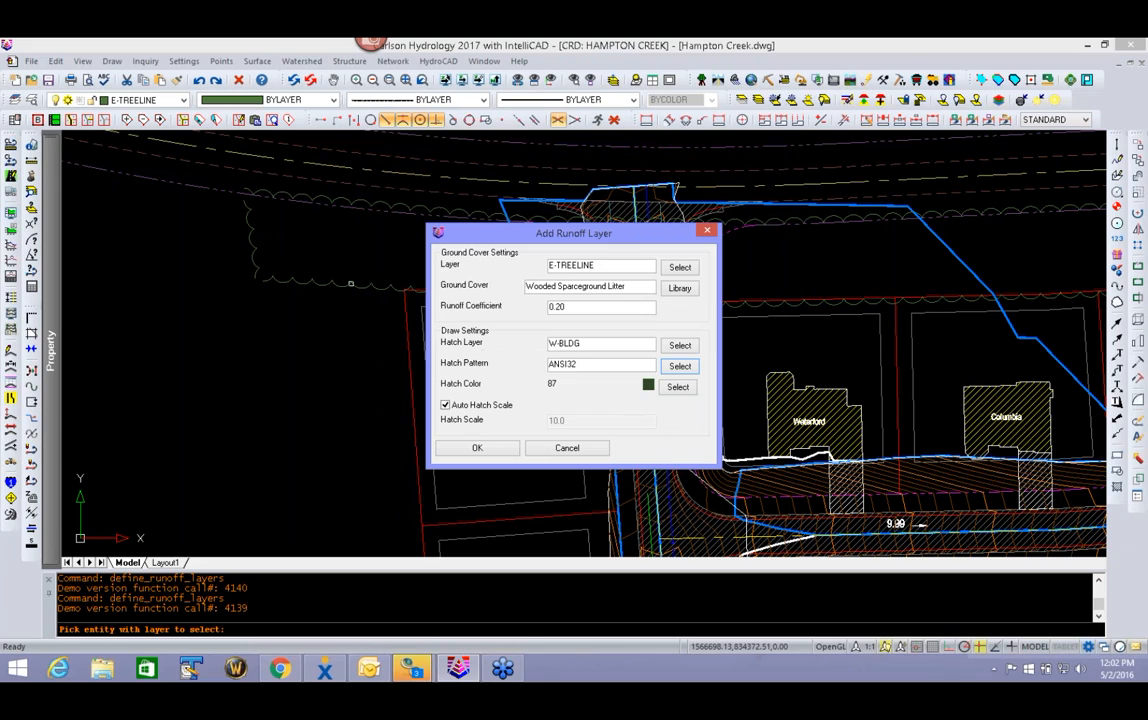
pyautogui.click(477, 447)
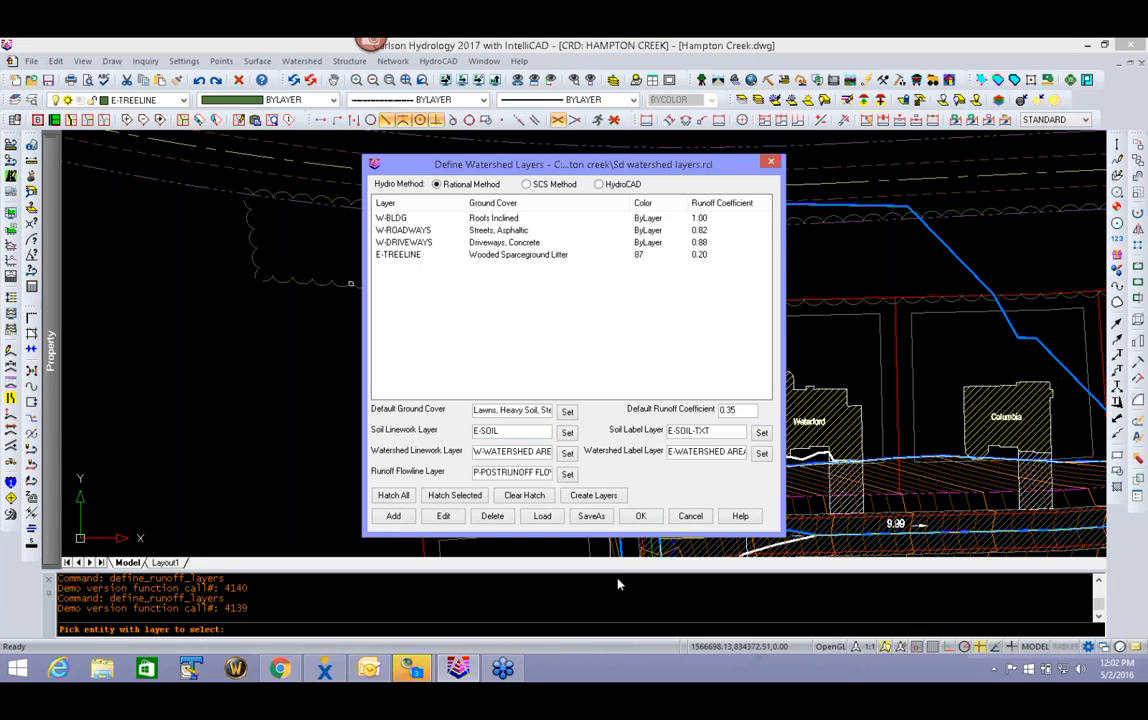
# - Hatch all ground cover areas including the tree line, and accept the watershed layer definitions
pyautogui.click(405, 500)
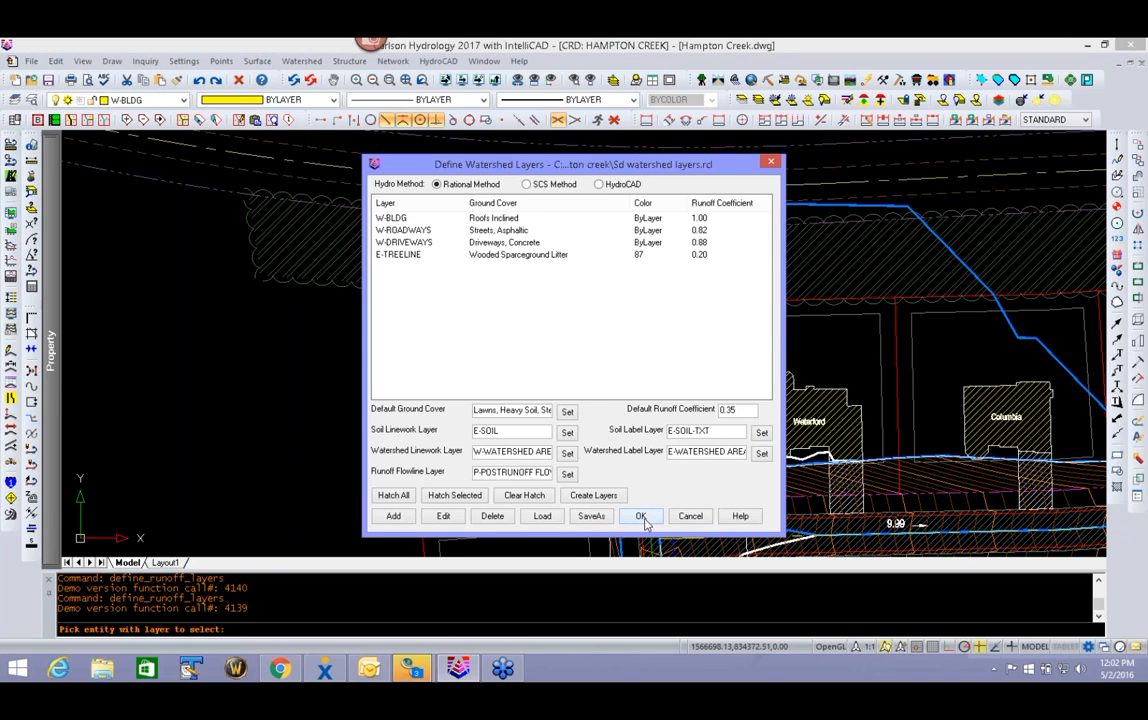
pyautogui.click(642, 516)
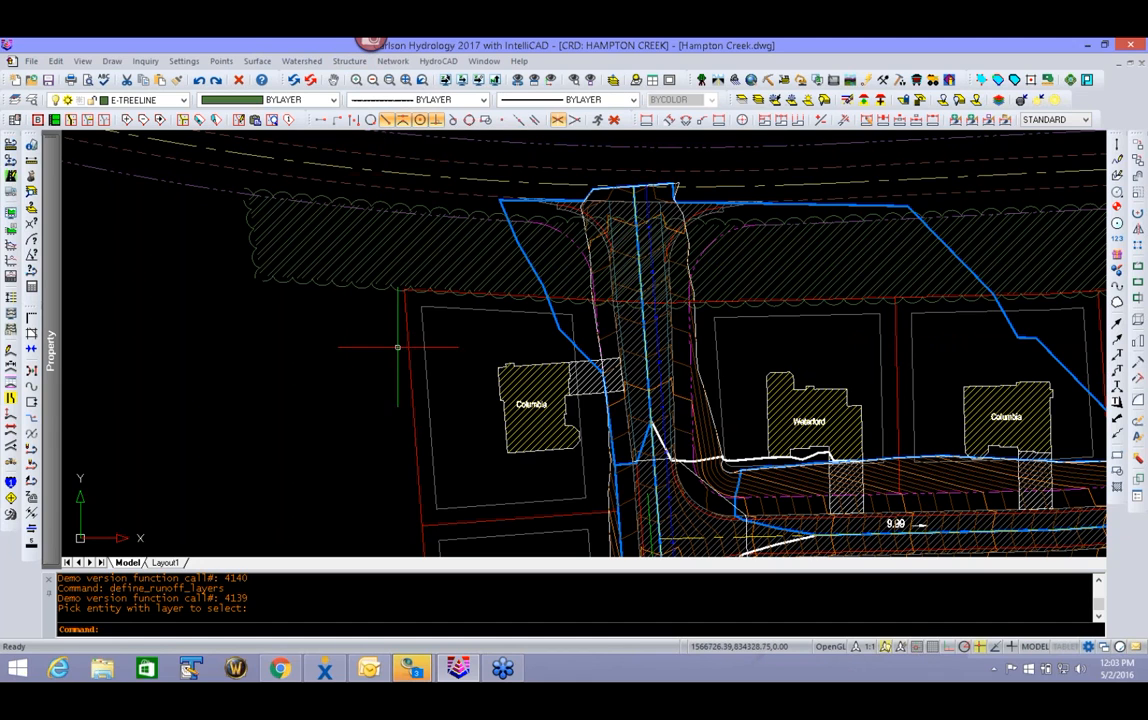
pyautogui.moveTo(400, 418)
pyautogui.mouseDown(button='middle')
pyautogui.moveTo(284, 341)
pyautogui.moveTo(212, 313)
pyautogui.mouseUp(button='middle')
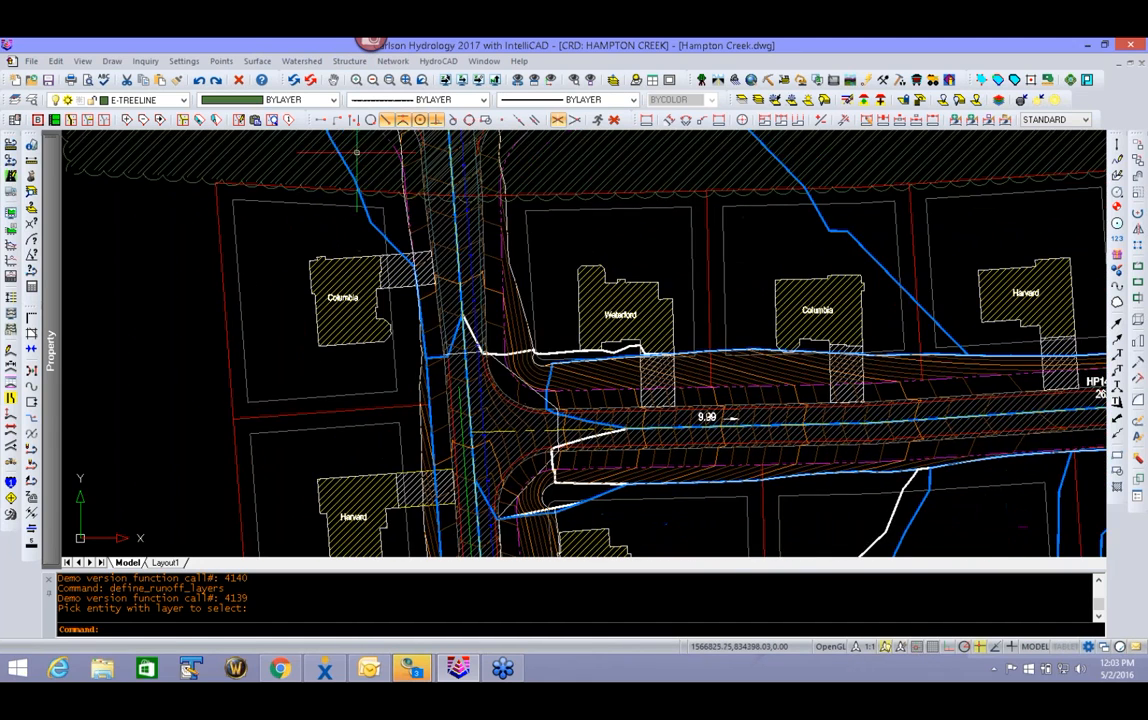
# - Set the default ground cover in the watershed layer definitions to Lawns, Sandy Soil, Average, 2-7% with runoff coefficient 0.15
pyautogui.click(303, 63)
pyautogui.click(313, 79)
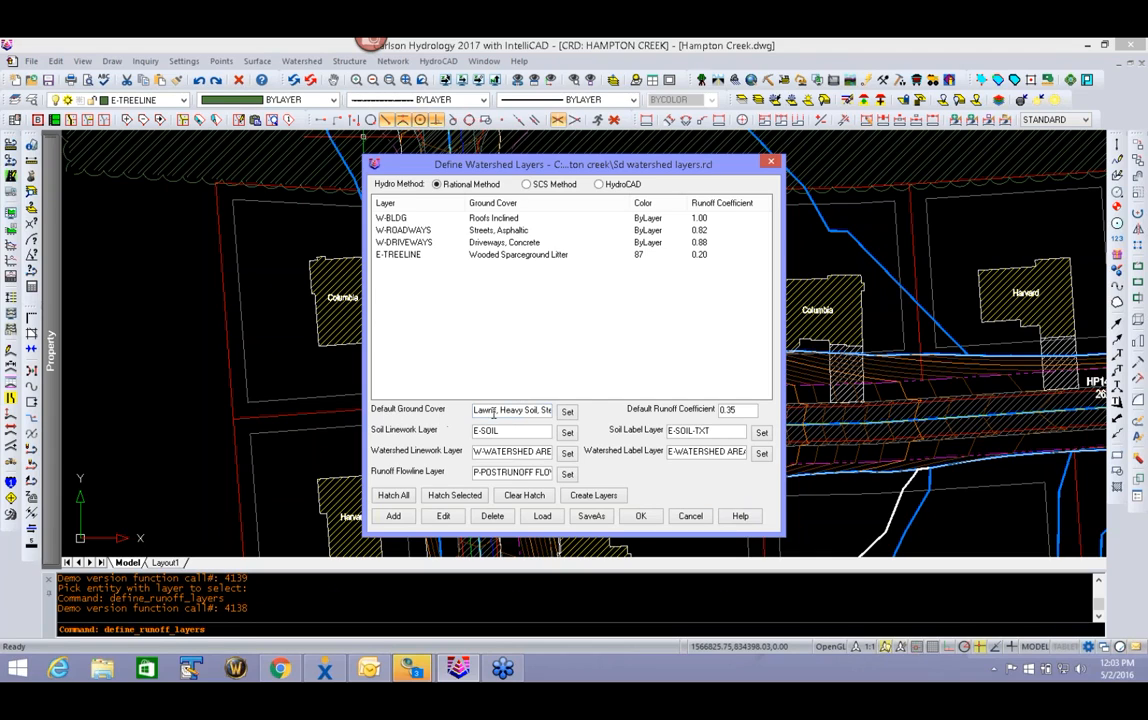
pyautogui.click(568, 412)
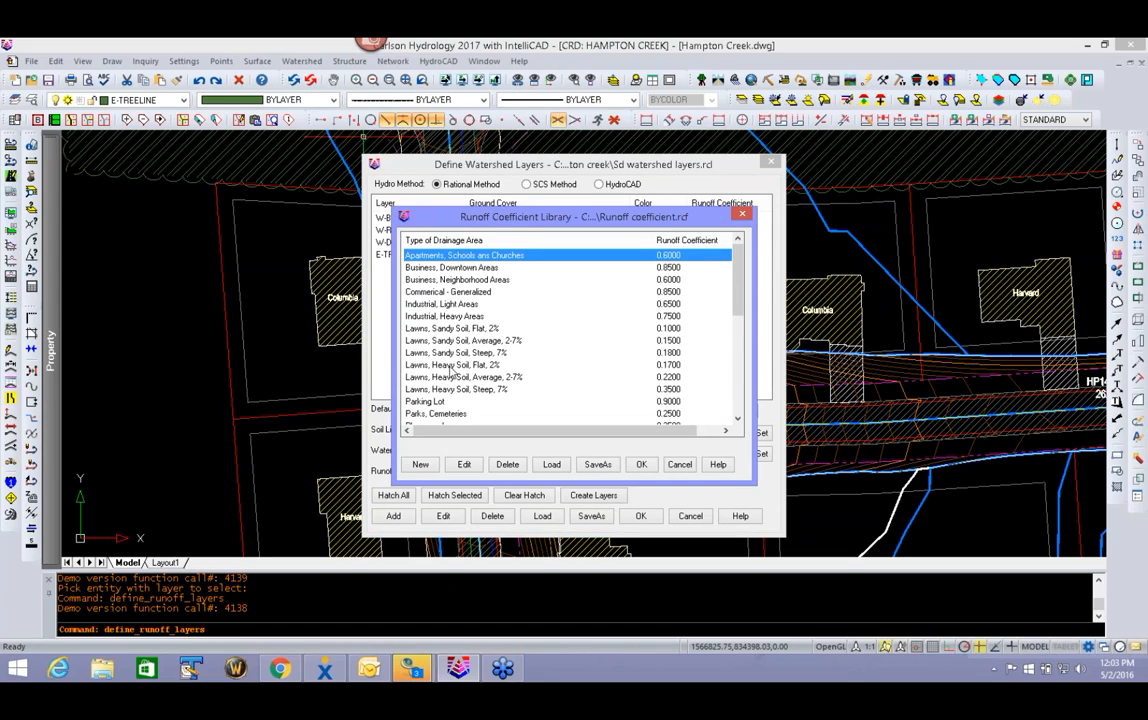
pyautogui.click(450, 353)
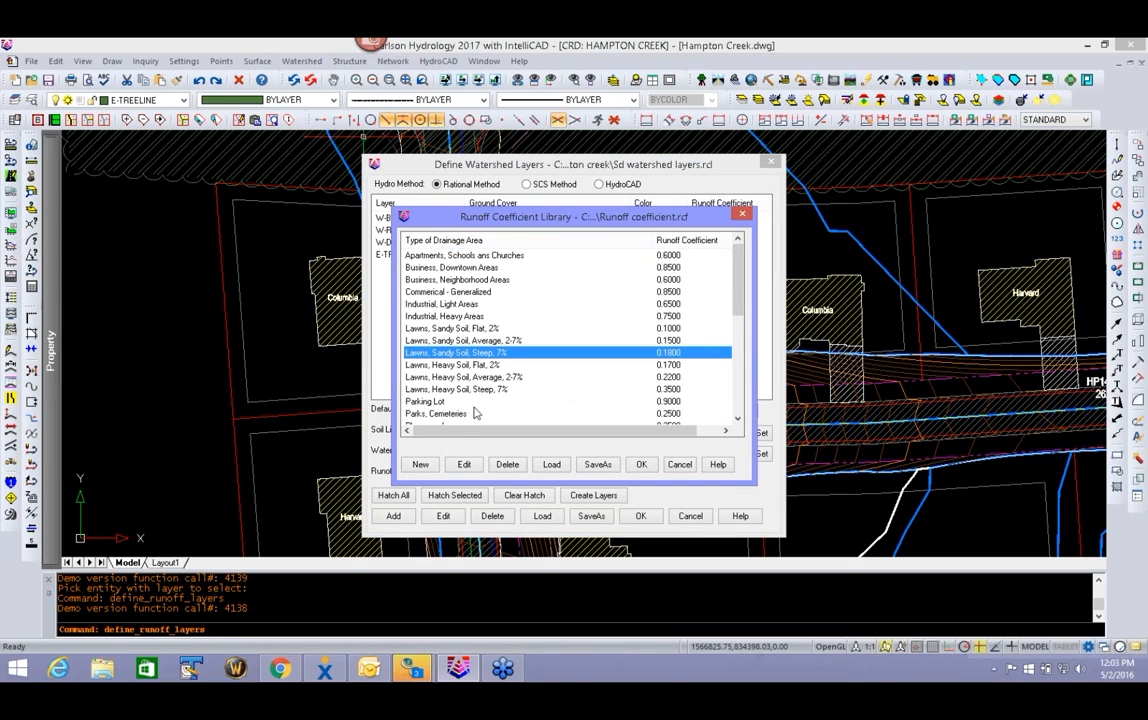
pyautogui.click(440, 340)
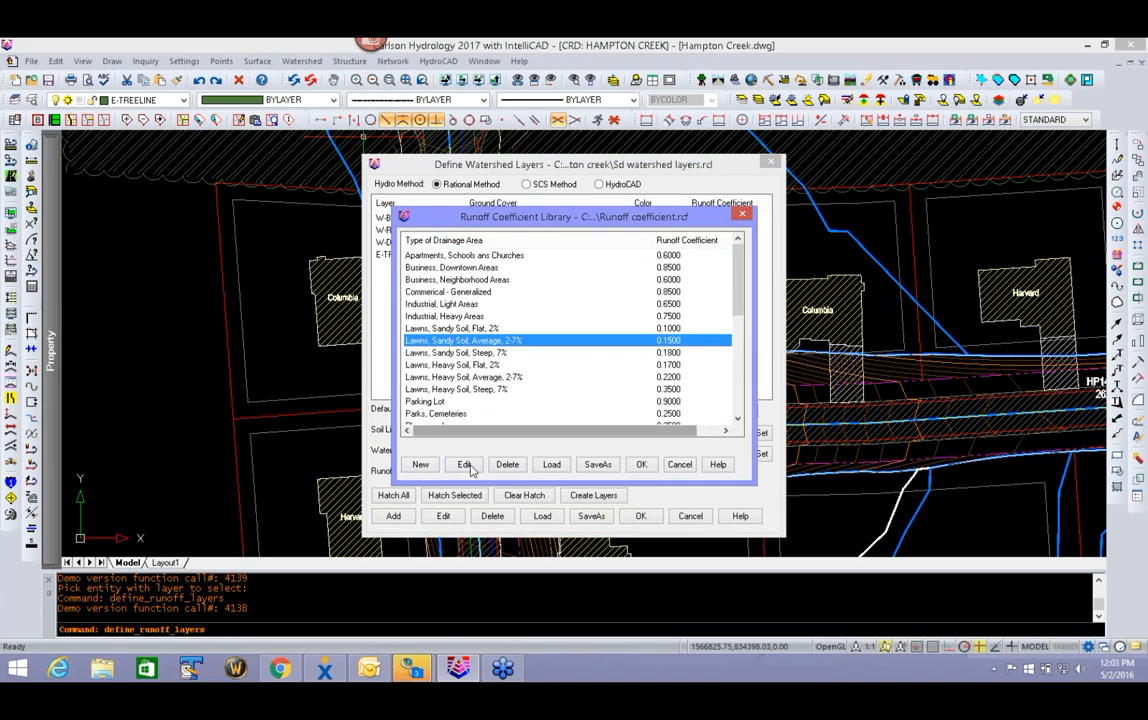
pyautogui.click(641, 465)
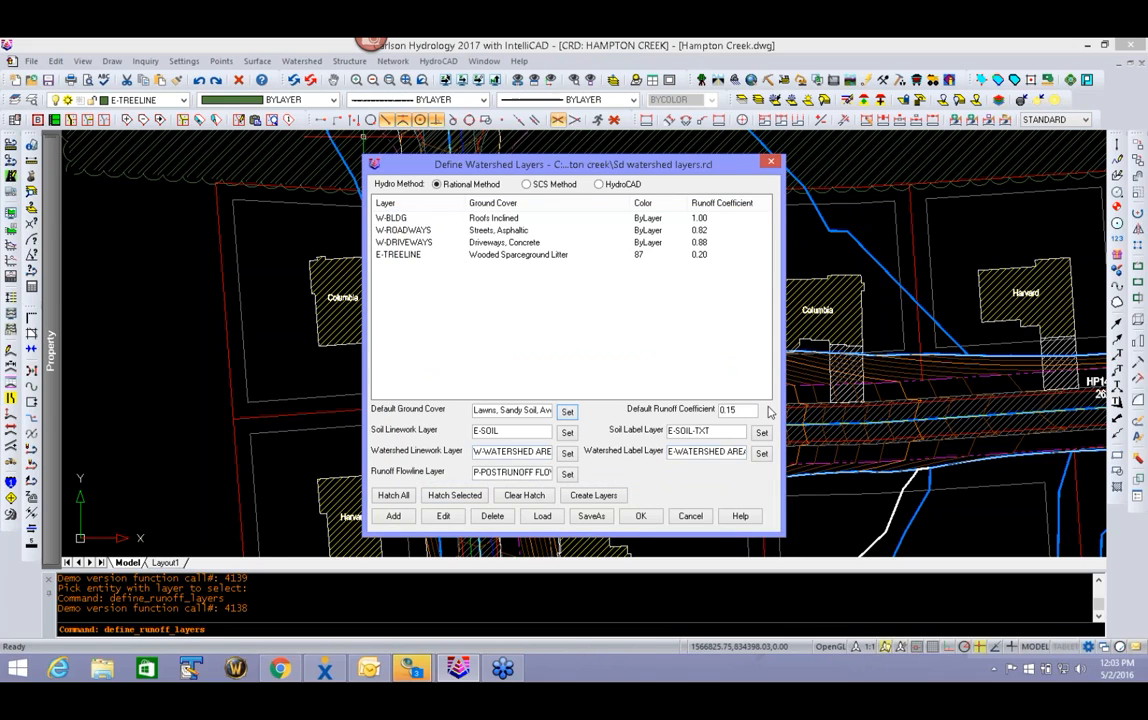
pyautogui.doubleClick(736, 410)
pyautogui.press('Tab')
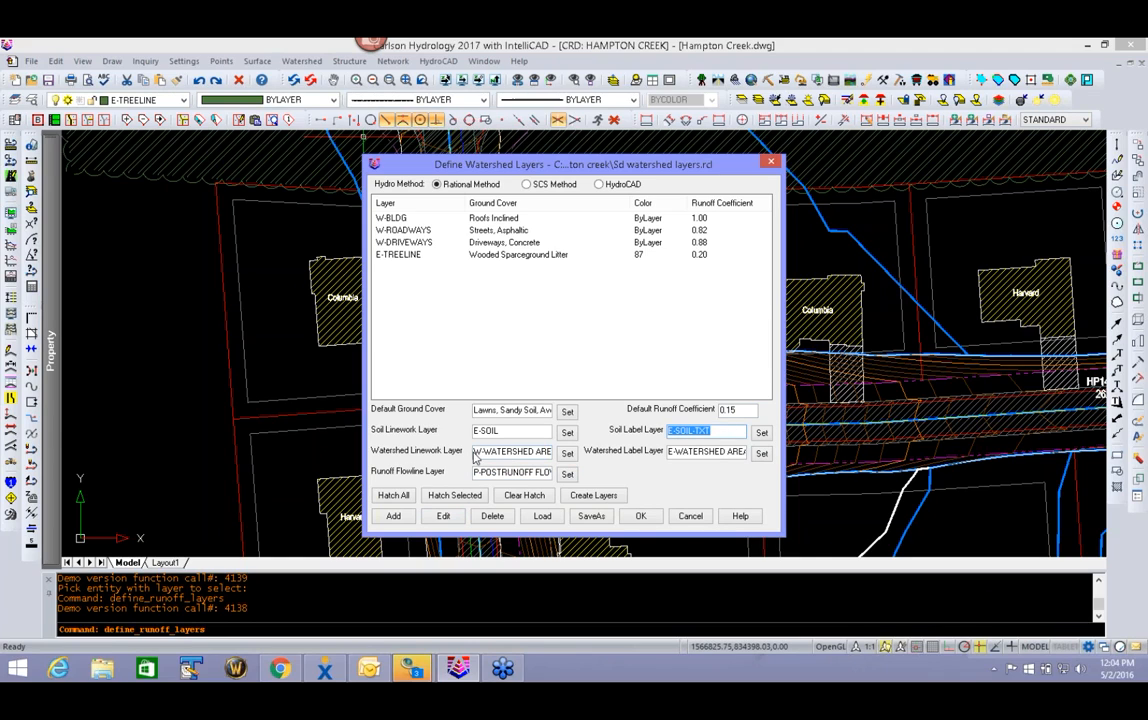
pyautogui.moveTo(476, 452); pyautogui.dragTo(556, 453)
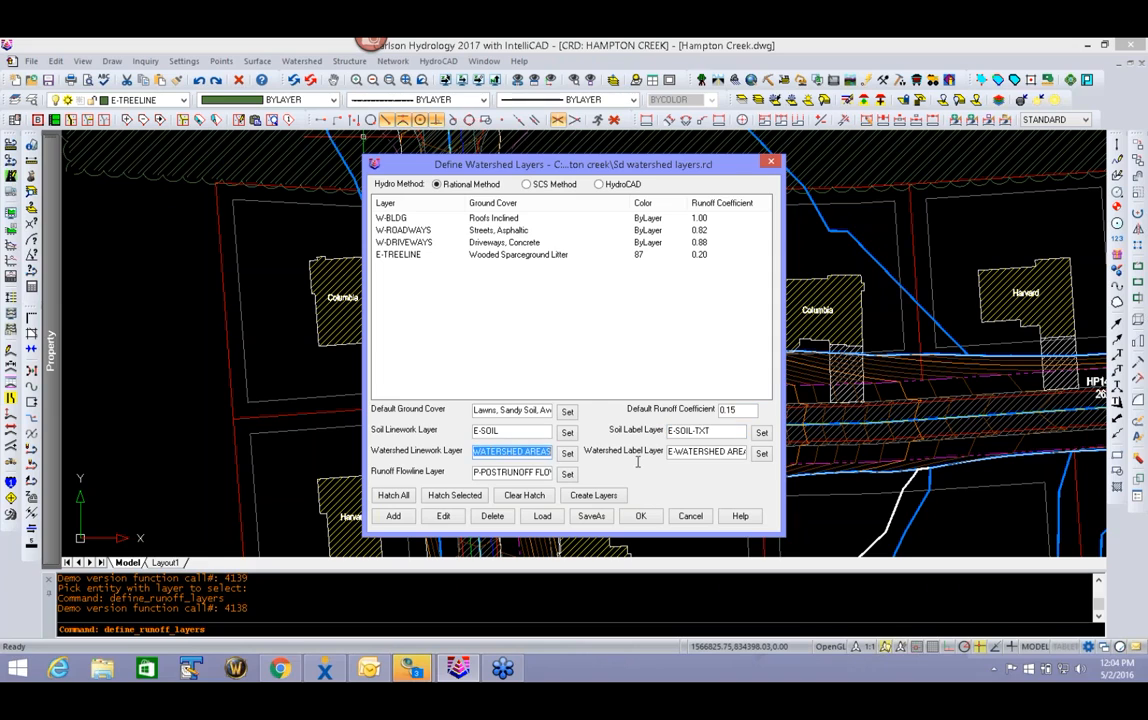
pyautogui.click(567, 453)
pyautogui.click(452, 357)
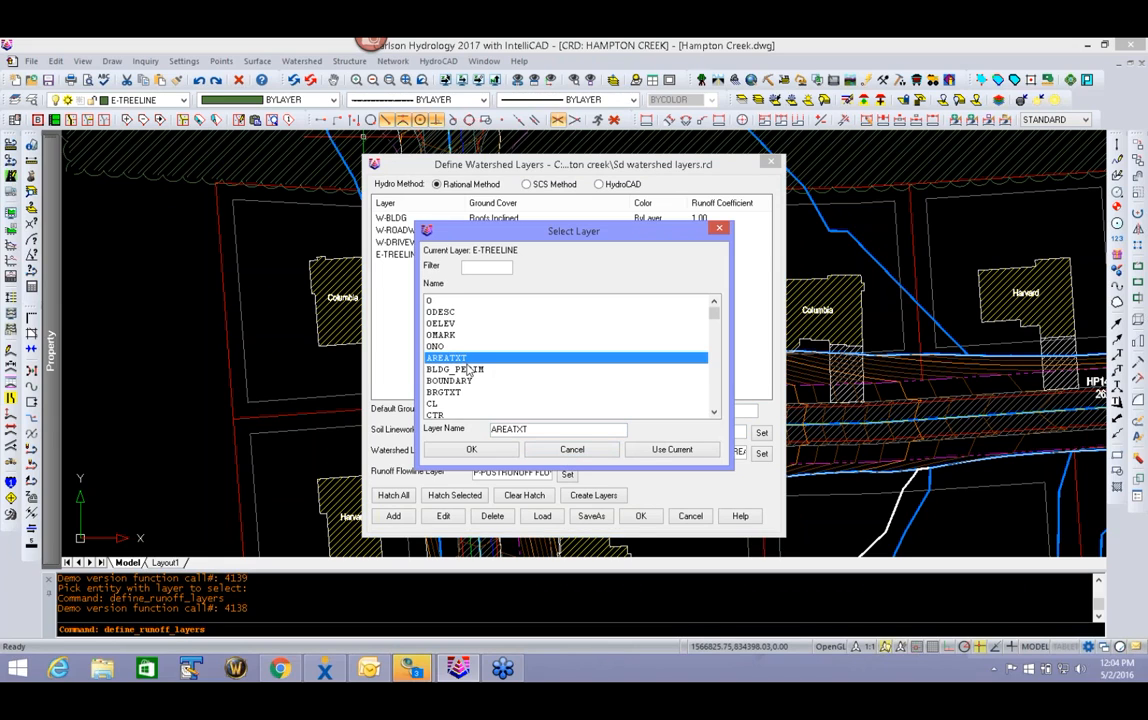
pyautogui.press('w')
pyautogui.scroll(-2, 508, 394)
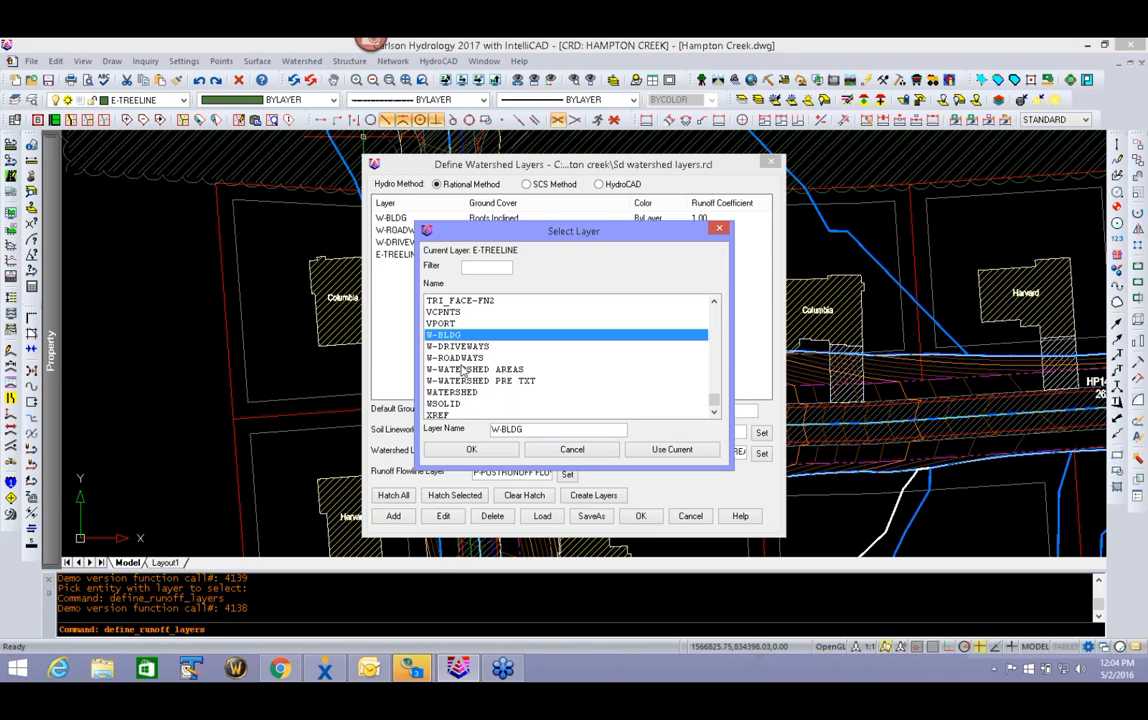
pyautogui.click(572, 450)
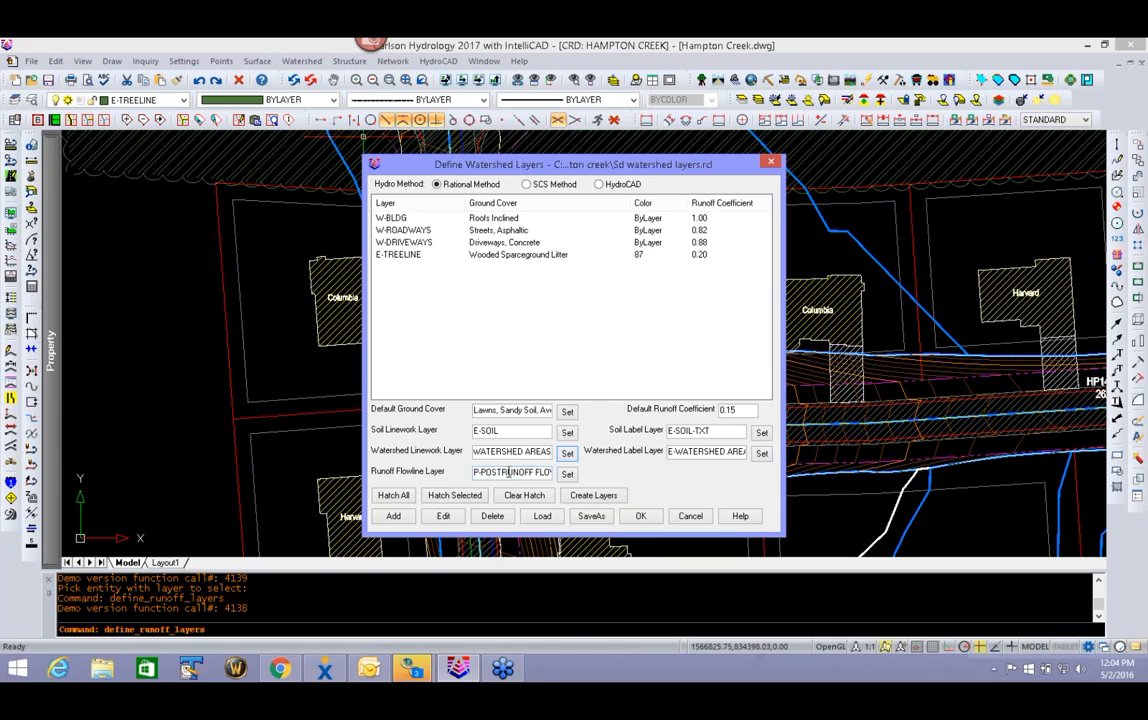
# - Accept the watershed layer definitions
pyautogui.click(643, 517)
pyautogui.click(657, 515)
pyautogui.scroll(2, 638, 298)
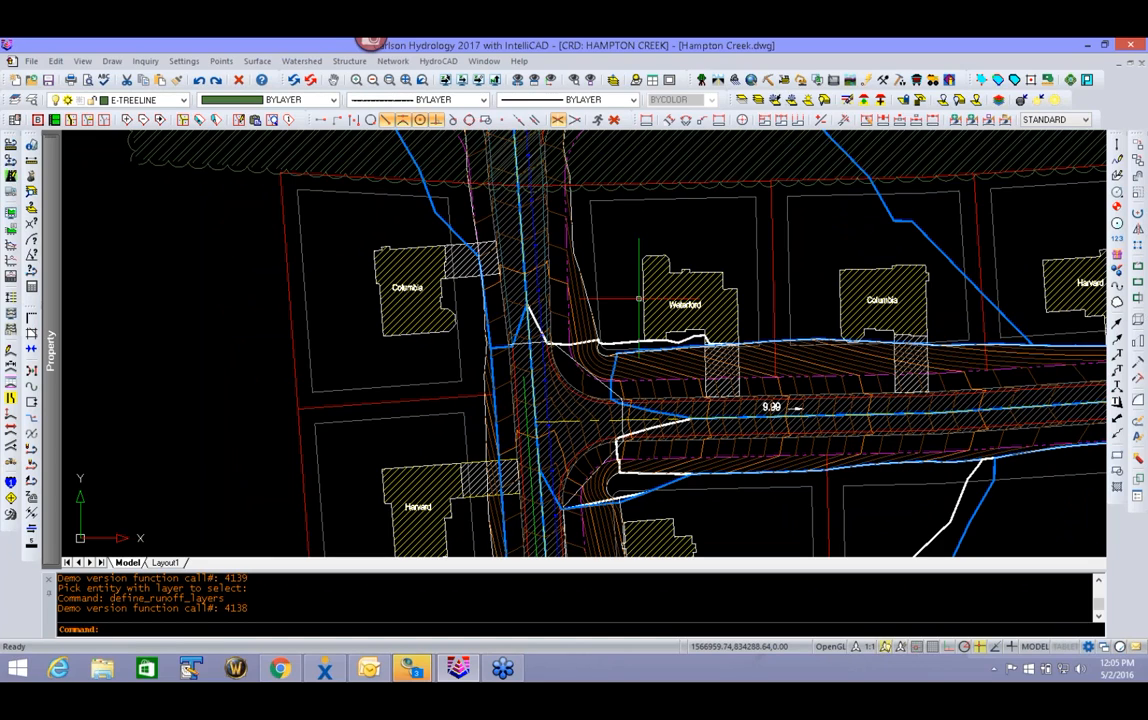
pyautogui.moveTo(651, 361); pyautogui.dragTo(647, 332, button='middle')
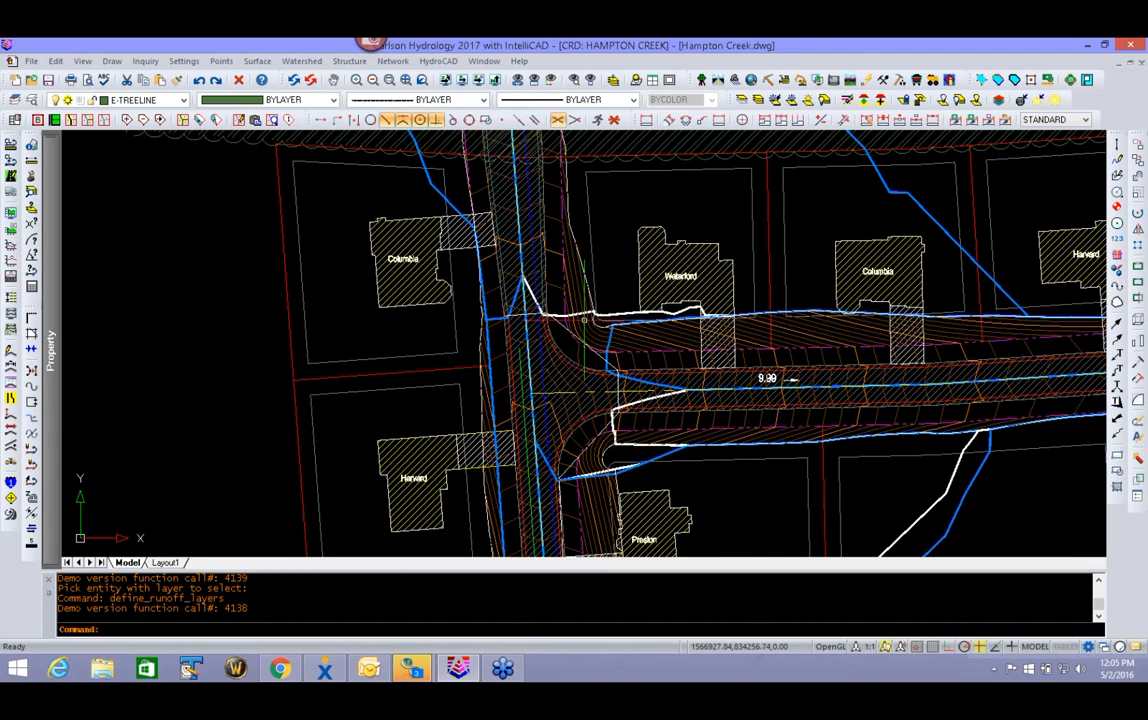
# - Open the sewer network settings and set the design direction to Upstream to Downstream
pyautogui.click(395, 61)
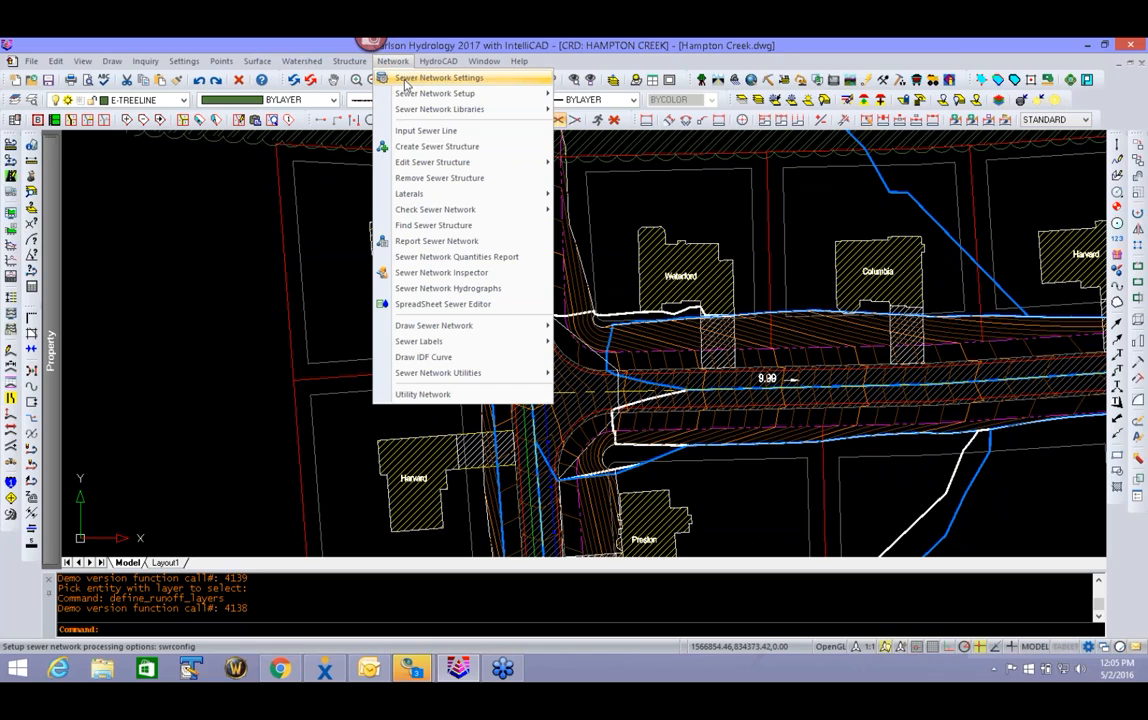
pyautogui.click(466, 78)
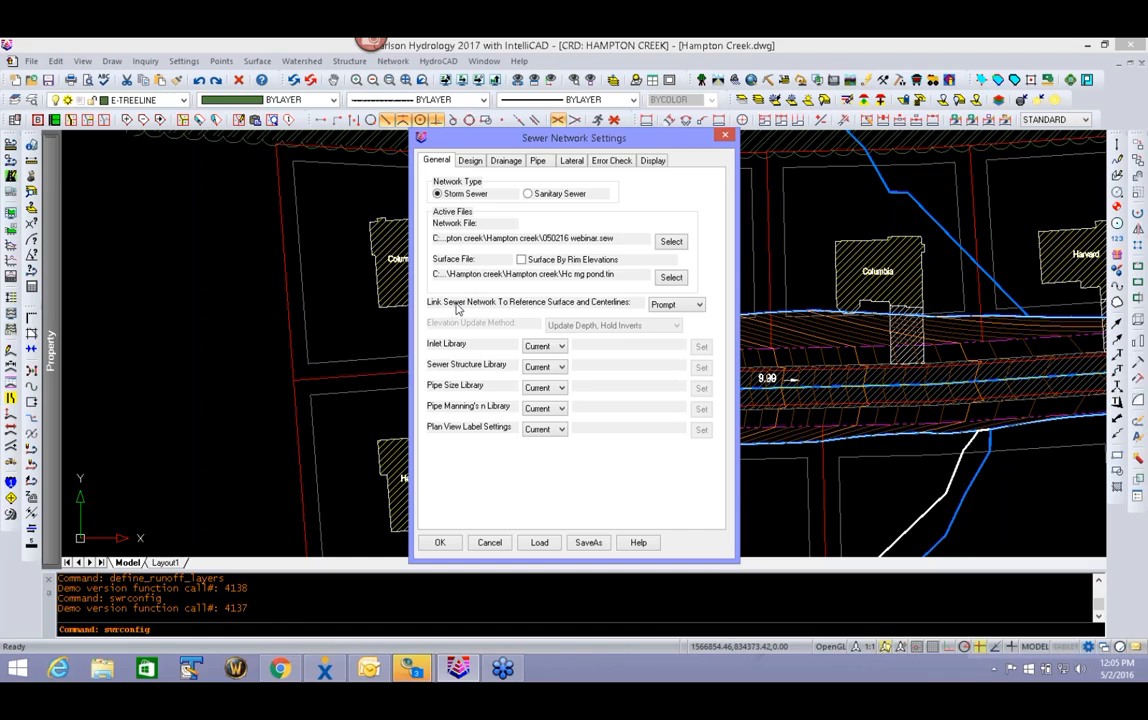
pyautogui.click(684, 305)
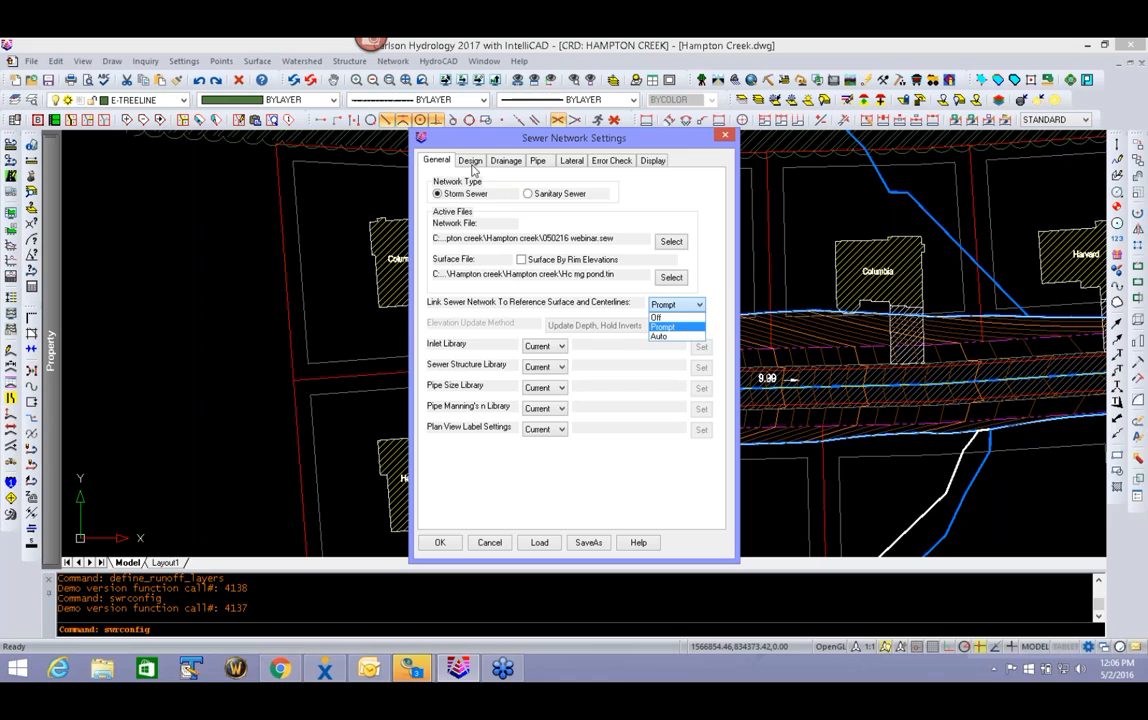
pyautogui.click(474, 170)
pyautogui.click(472, 163)
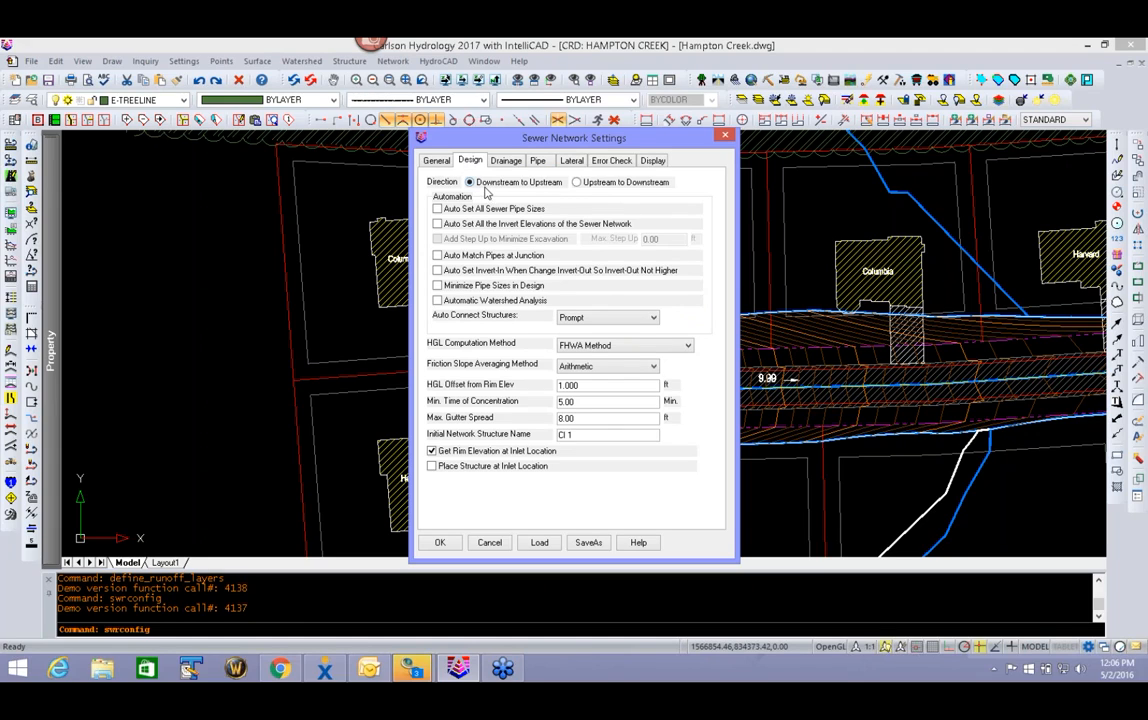
pyautogui.click(577, 183)
# - Check the Auto Connect Structures options and select the FHWA Method for HGL computation
pyautogui.click(620, 319)
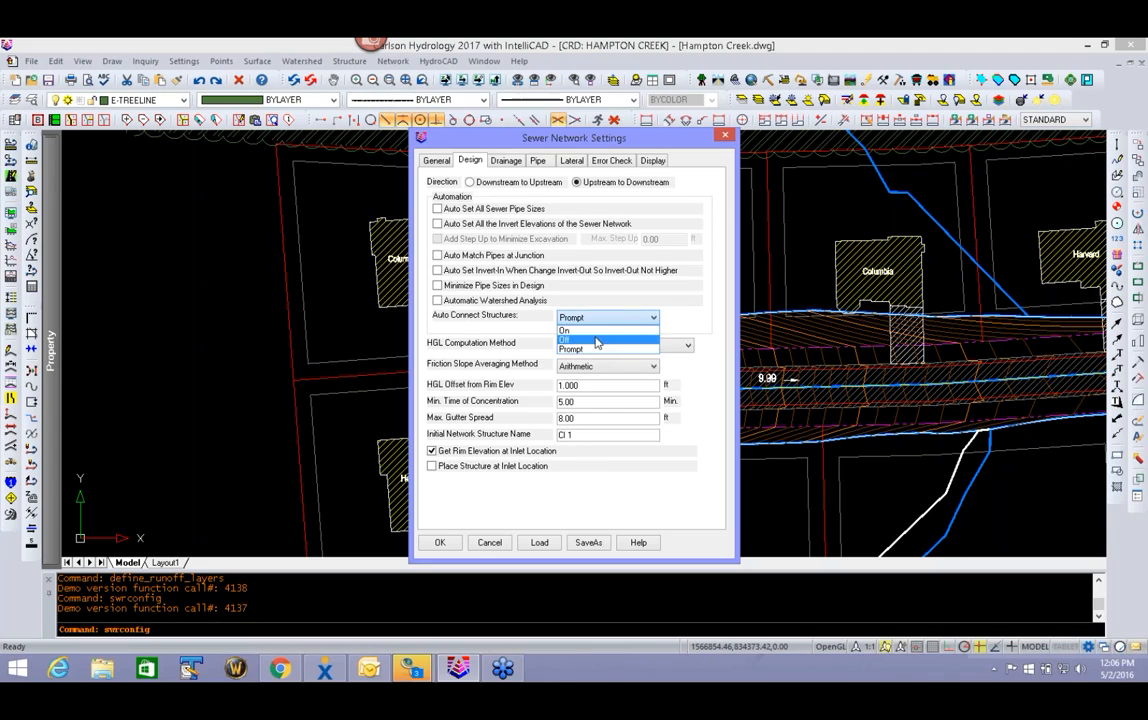
pyautogui.click(612, 319)
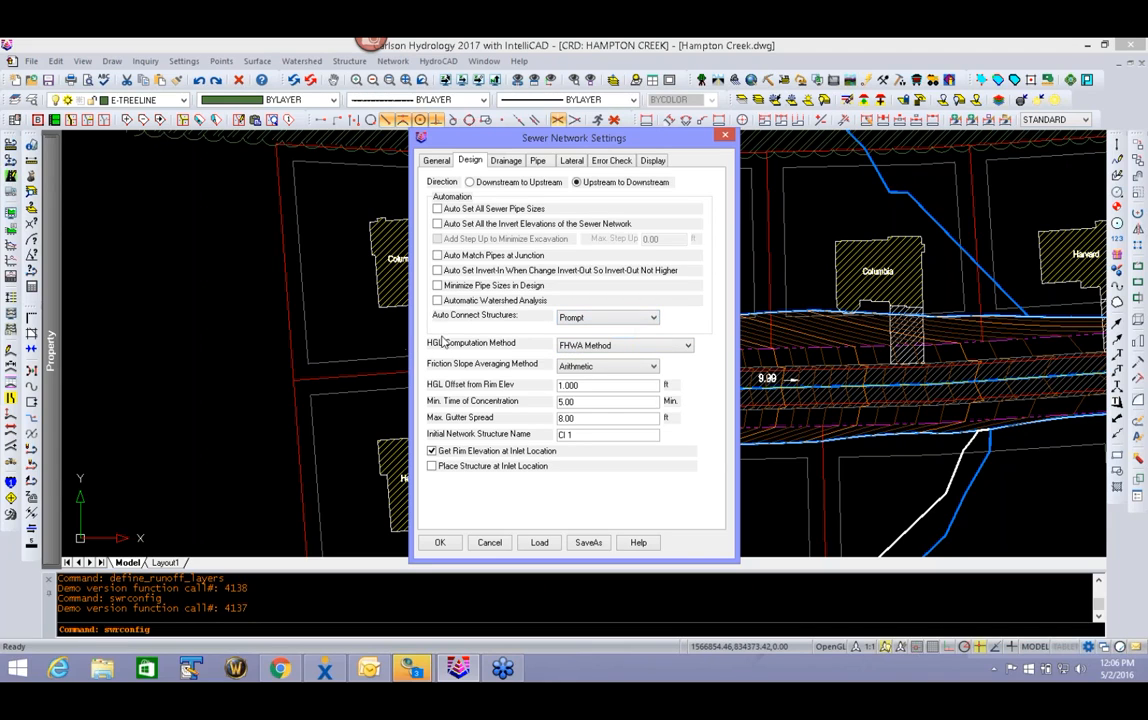
pyautogui.click(639, 346)
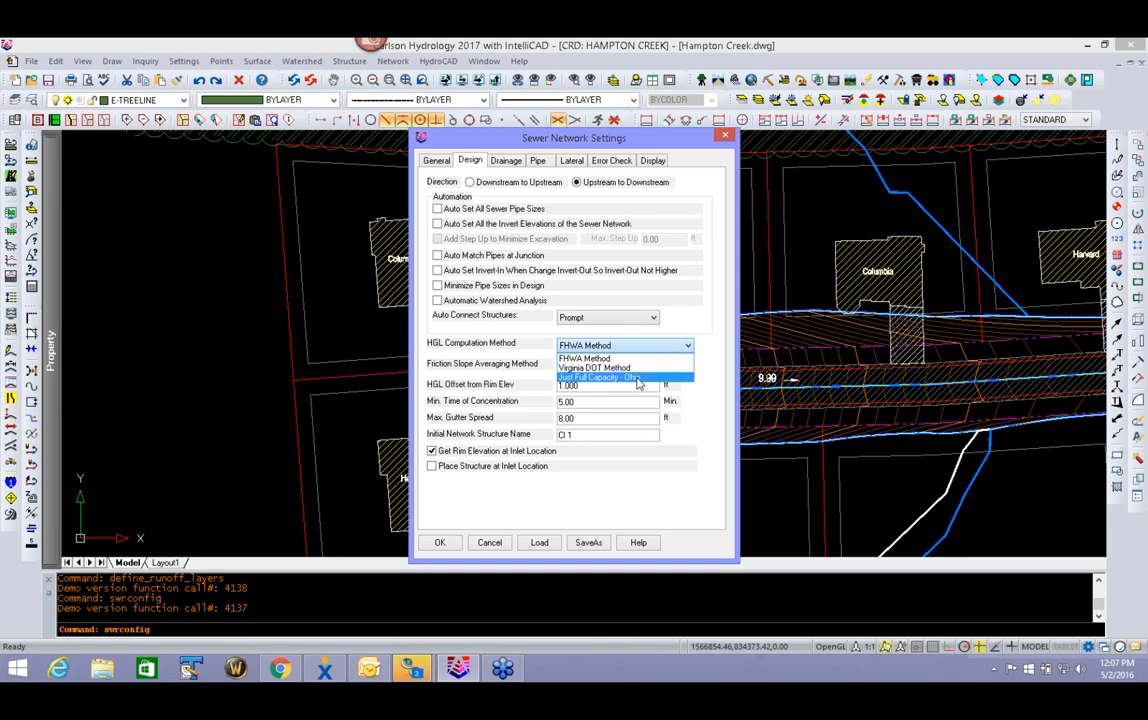
pyautogui.click(598, 358)
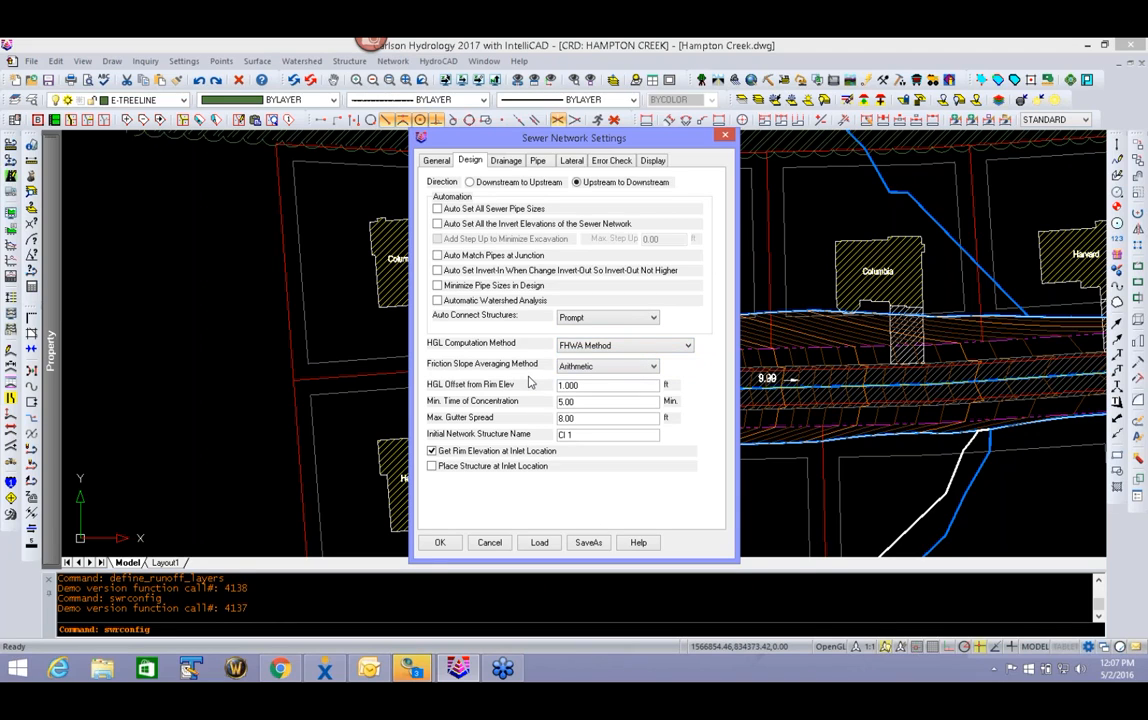
# - Review the friction slope averaging method, HGL offset from rim elevation and minimum time of concentration in the design settings
pyautogui.click(633, 368)
pyautogui.click(634, 381)
pyautogui.doubleClick(592, 386)
pyautogui.click(591, 402)
pyautogui.press('Tab')
# - Review the Wake County rainfall intensity lookup table in the drainage settings' rainfall library, and close the library without saving
pyautogui.click(508, 162)
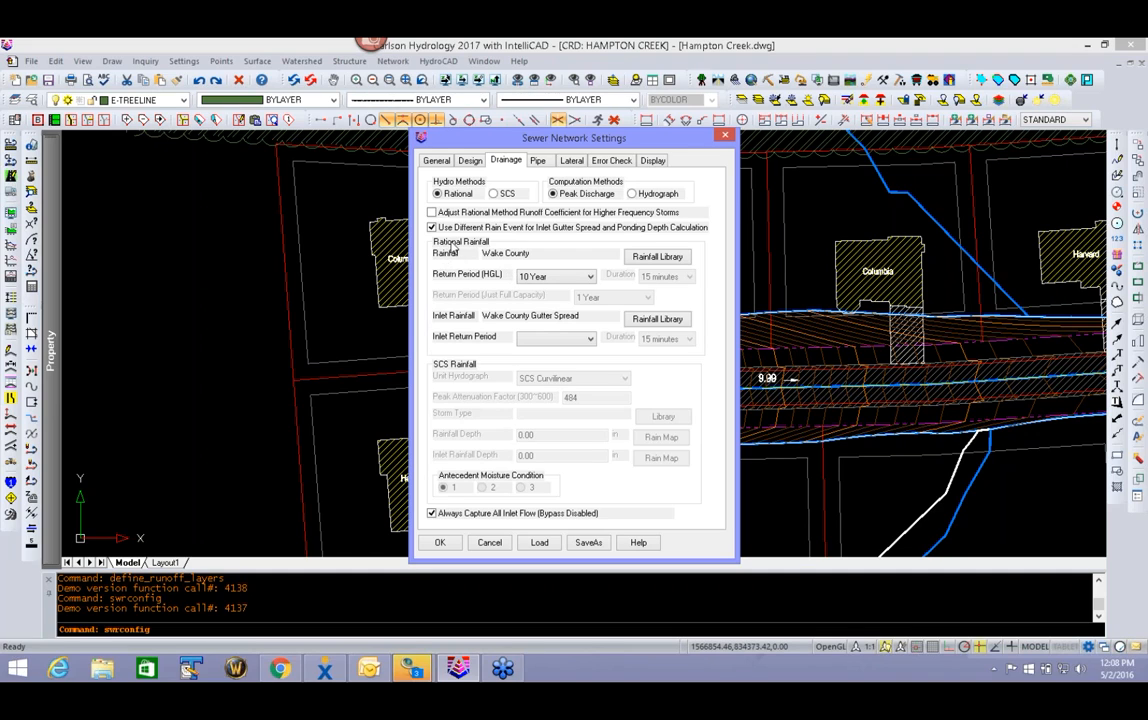
pyautogui.click(658, 257)
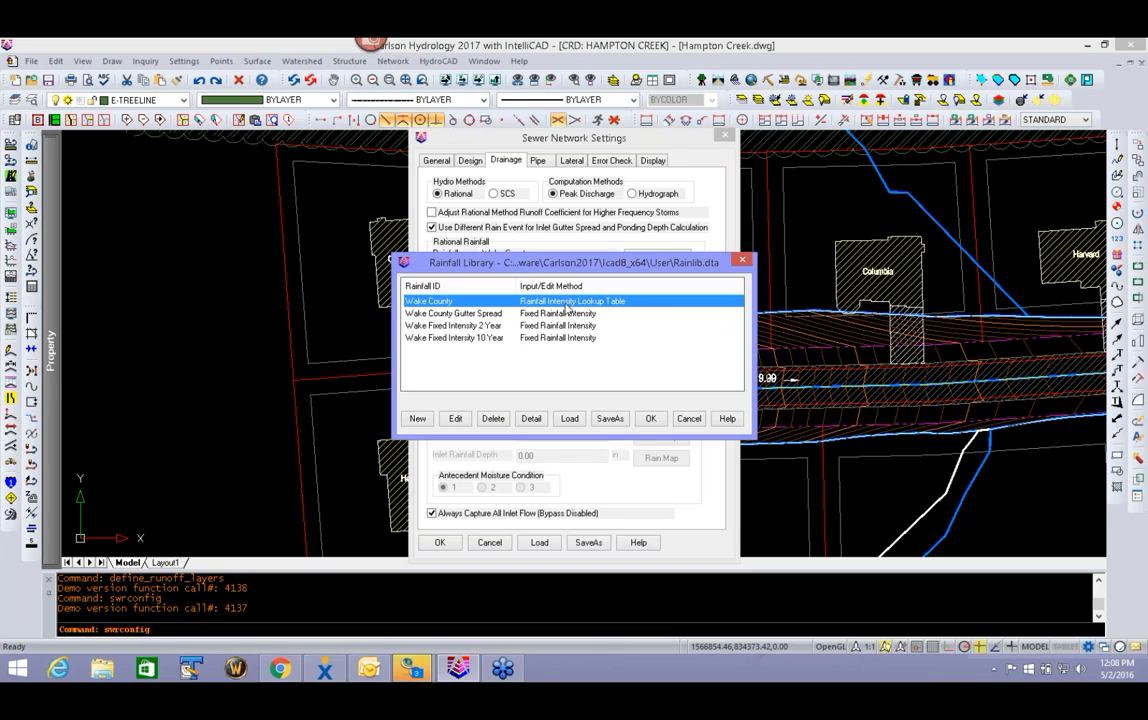
pyautogui.click(460, 423)
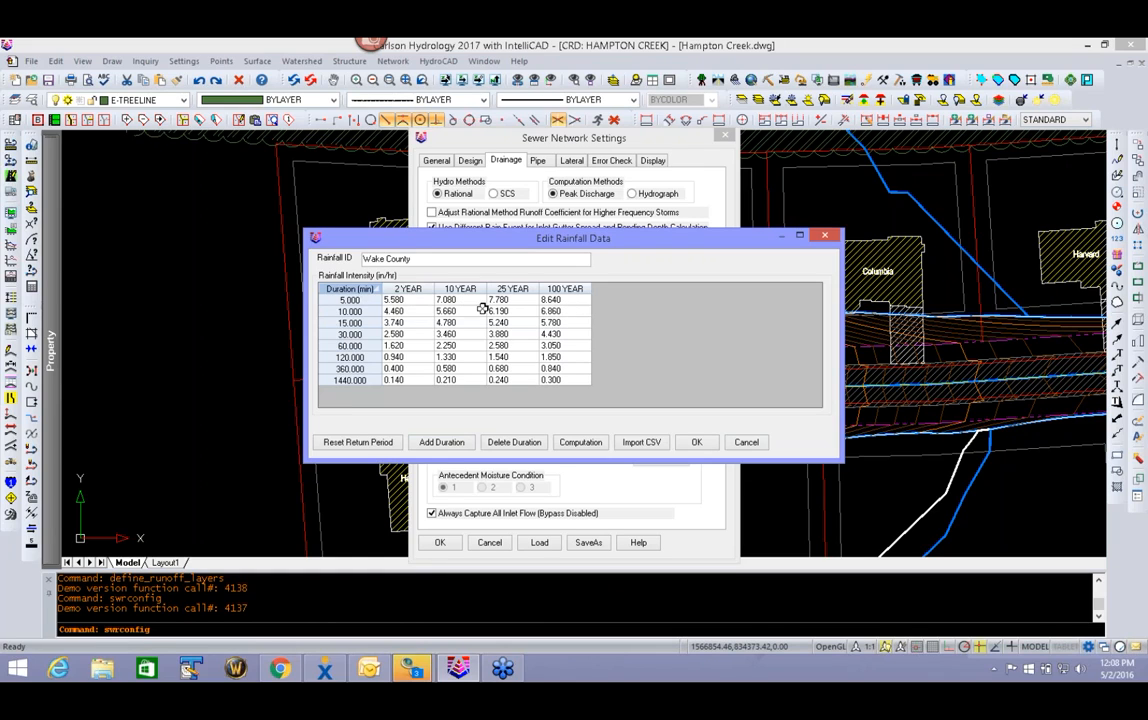
pyautogui.click(698, 443)
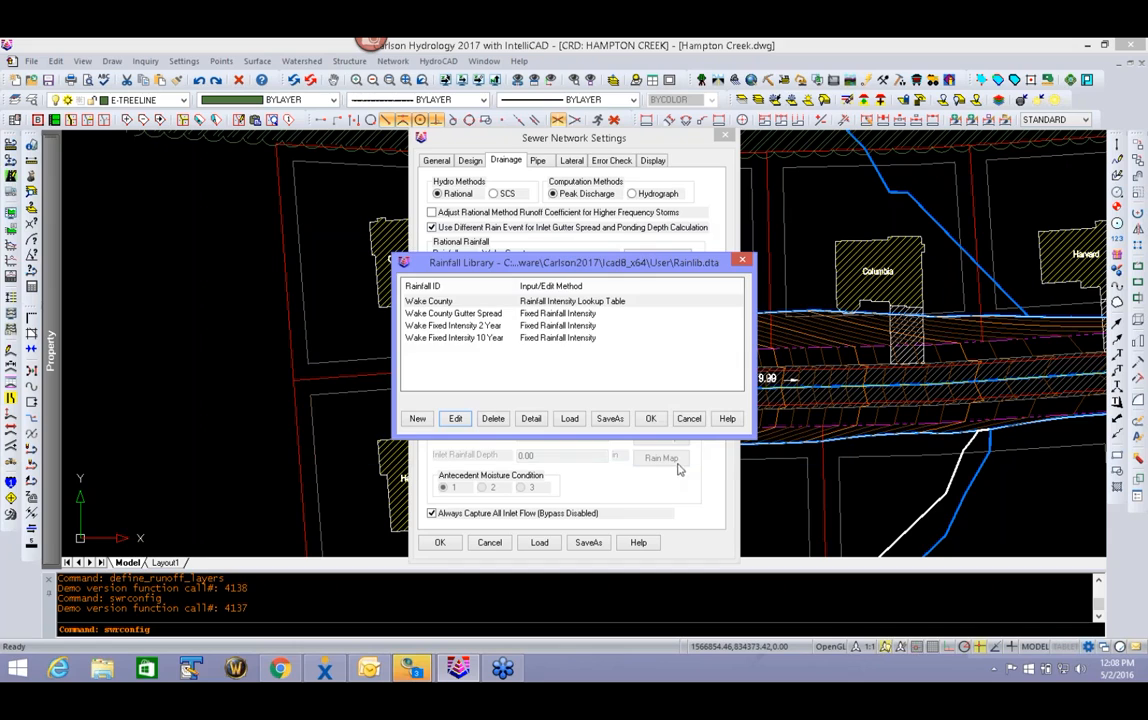
pyautogui.click(689, 419)
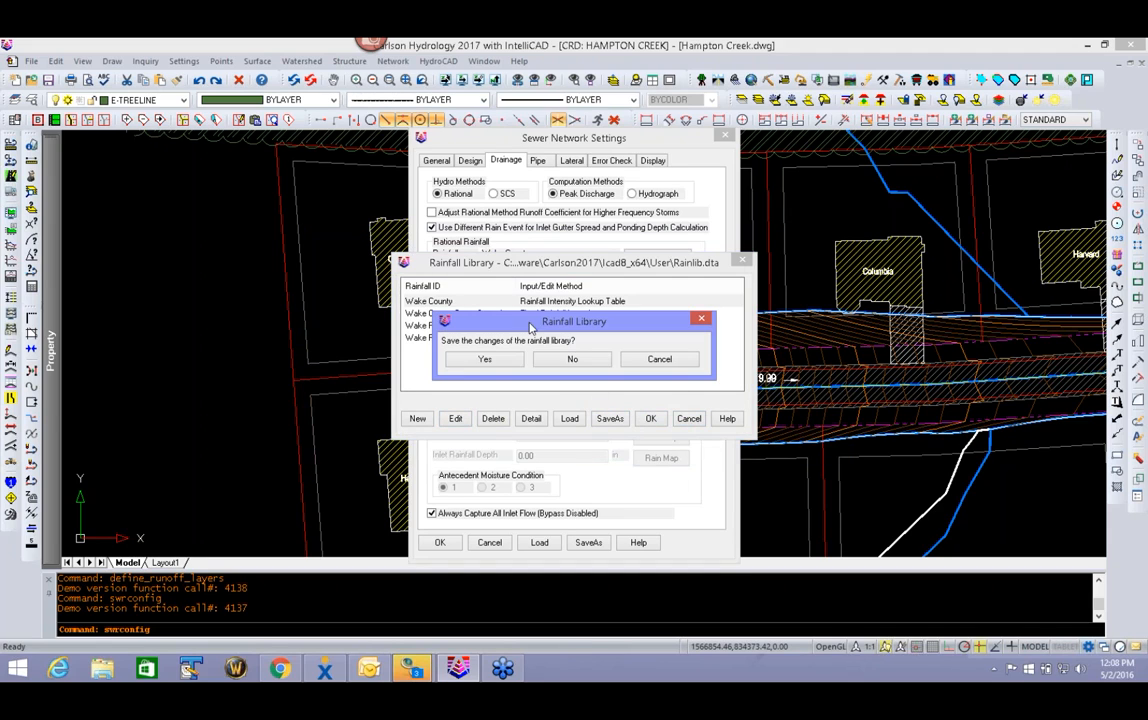
pyautogui.click(569, 356)
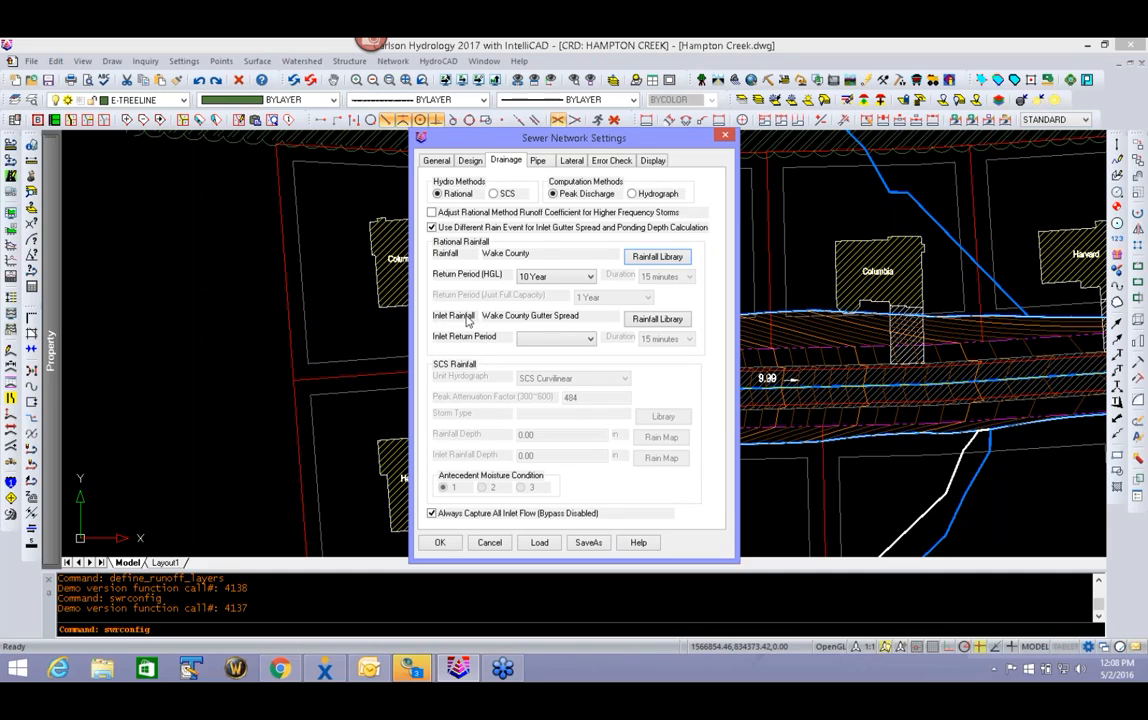
# - Check the fixed intensity of the Wake County Gutter Spread rainfall and accept it as the inlet rainfall
pyautogui.click(673, 322)
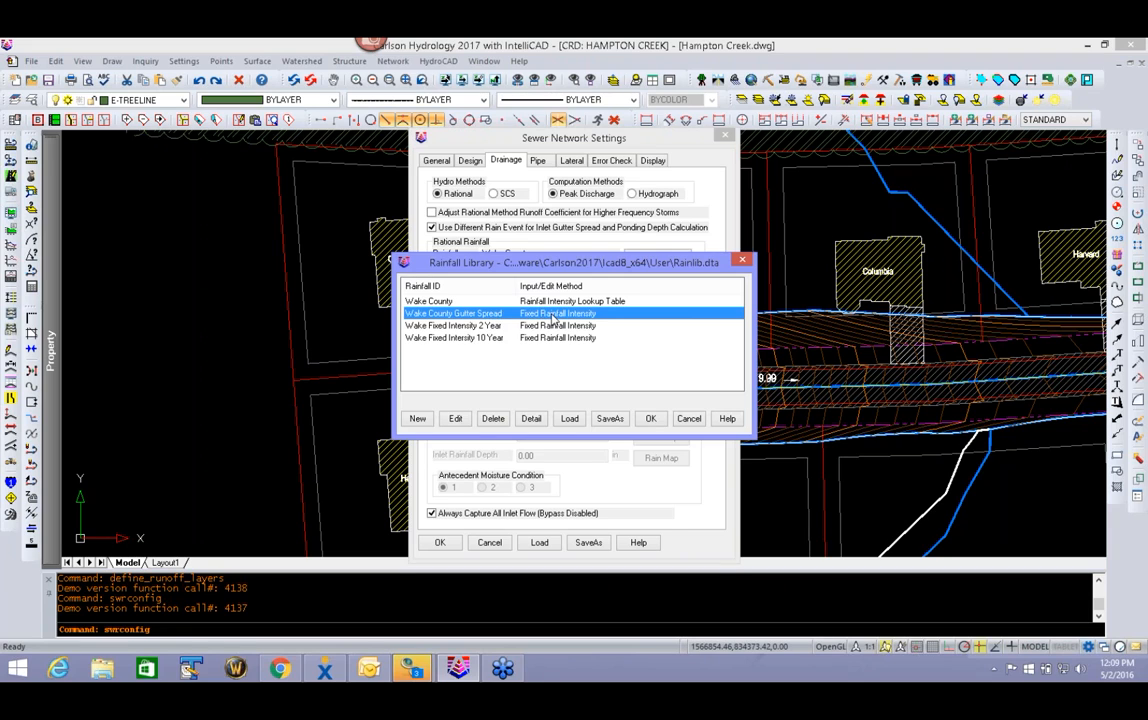
pyautogui.doubleClick(500, 314)
pyautogui.click(655, 320)
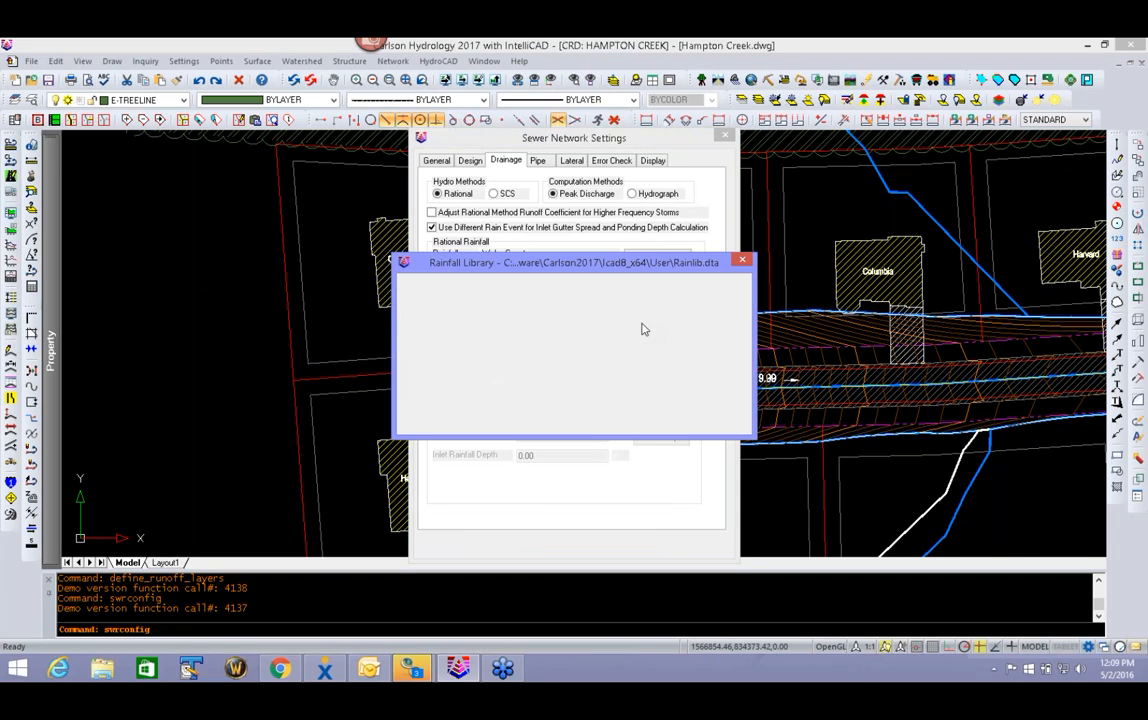
pyautogui.click(457, 420)
pyautogui.moveTo(580, 350); pyautogui.dragTo(397, 627)
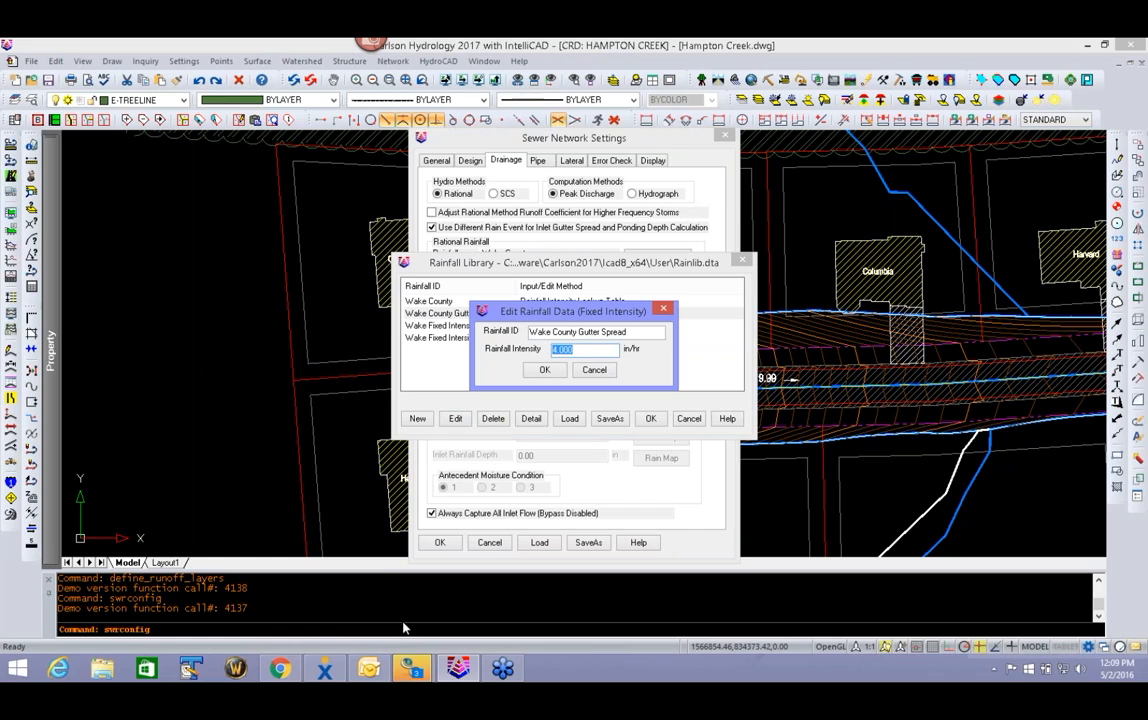
pyautogui.click(544, 369)
pyautogui.click(650, 418)
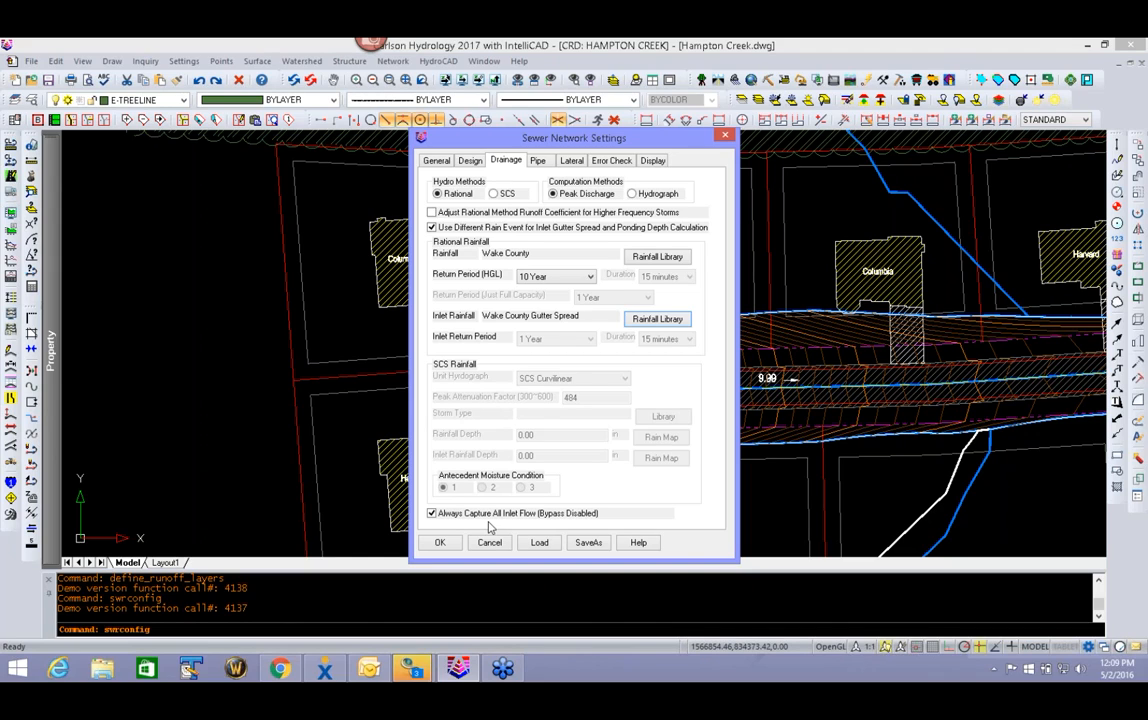
# - Set the minimum pipe cover to 3 ft and the maximum pipe length to 400 ft
pyautogui.click(537, 160)
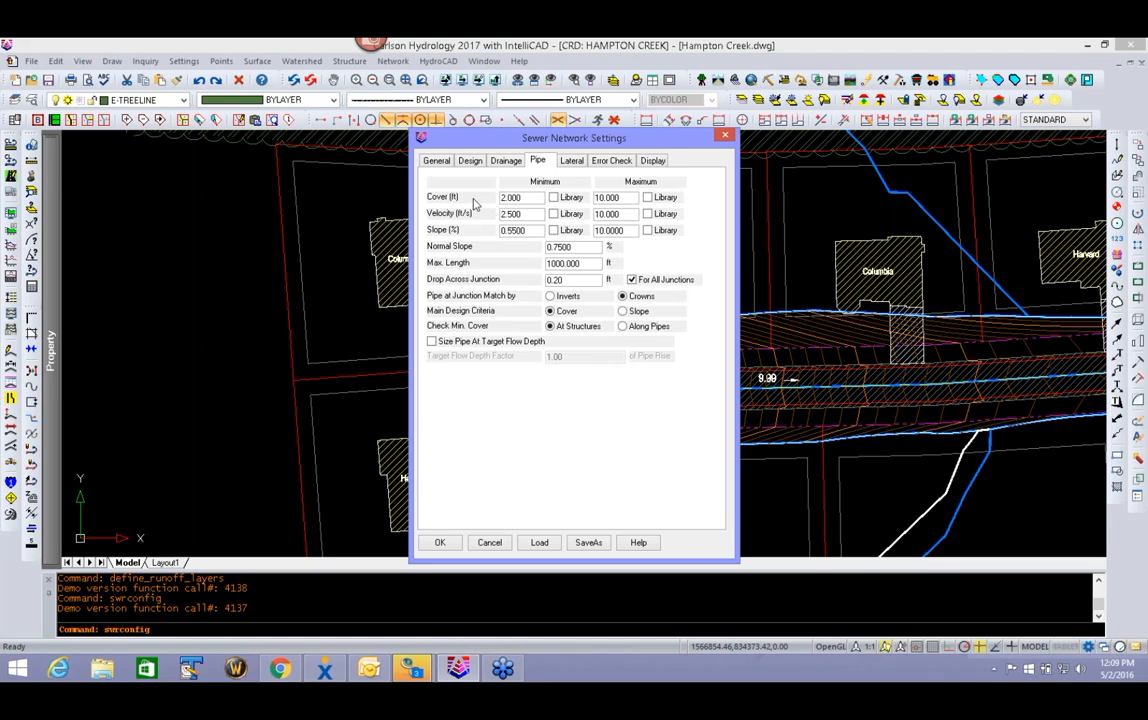
pyautogui.moveTo(543, 200); pyautogui.dragTo(482, 201)
pyautogui.write('3')
pyautogui.click(625, 198)
pyautogui.doubleClick(585, 264)
pyautogui.write('4')
pyautogui.doubleClick(583, 249)
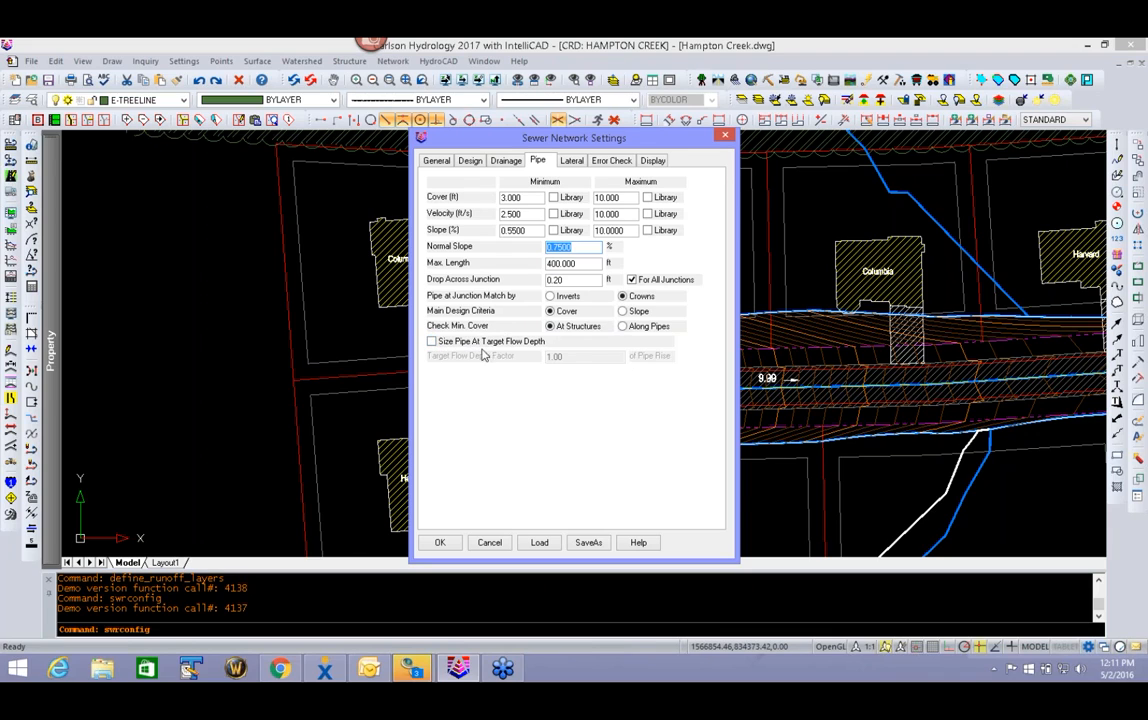
# - Review the lateral, error check and display settings, and accept the sewer network settings
pyautogui.click(573, 162)
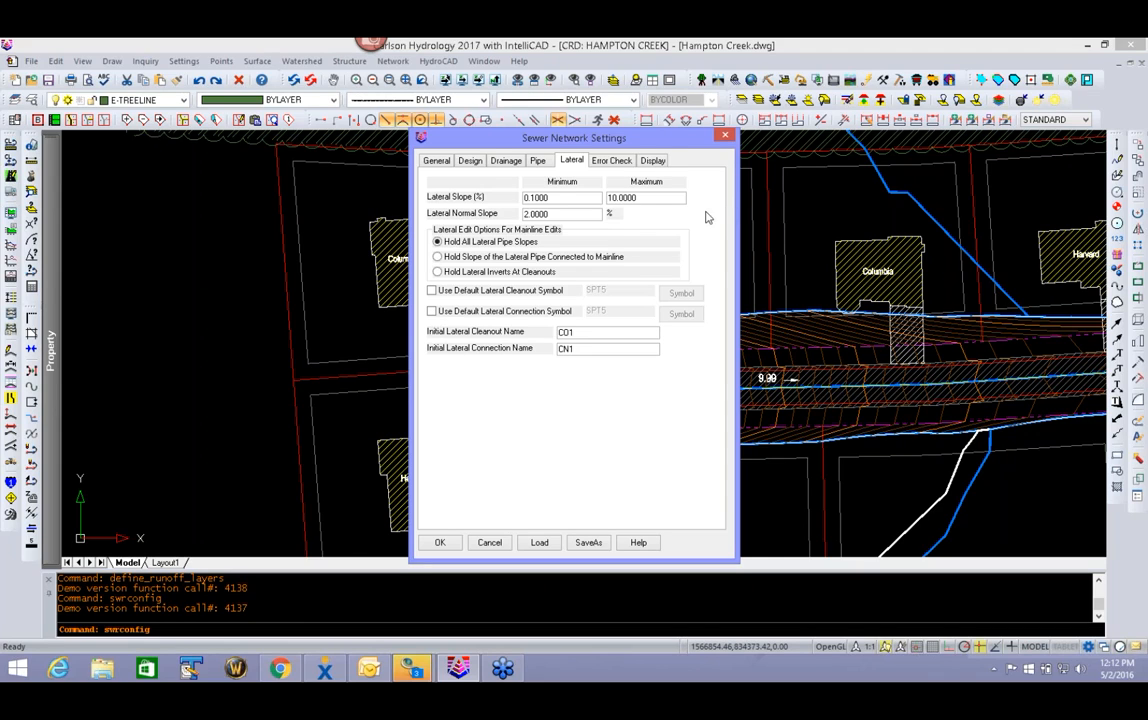
pyautogui.click(609, 161)
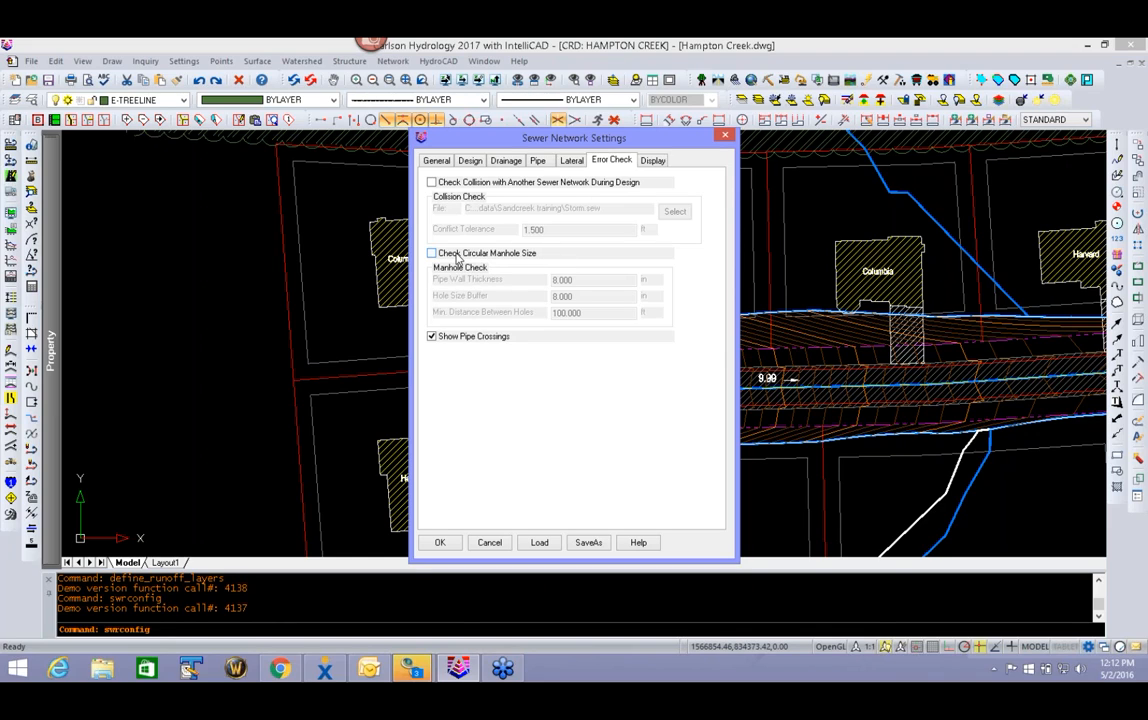
pyautogui.click(658, 160)
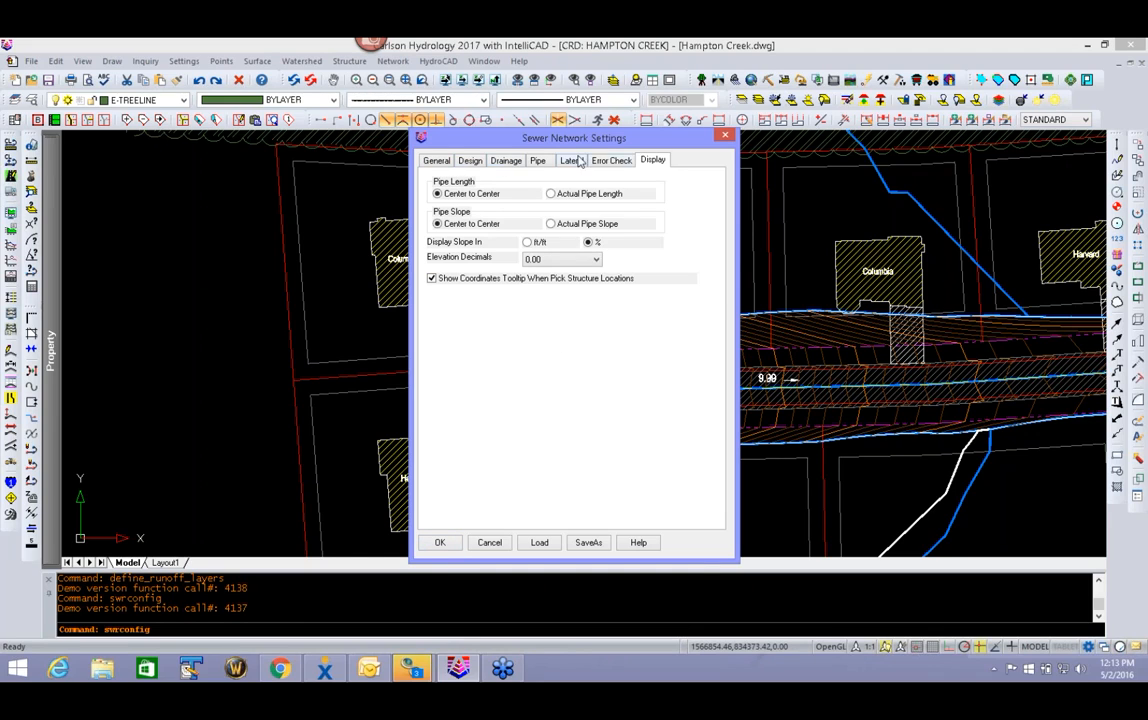
pyautogui.click(440, 543)
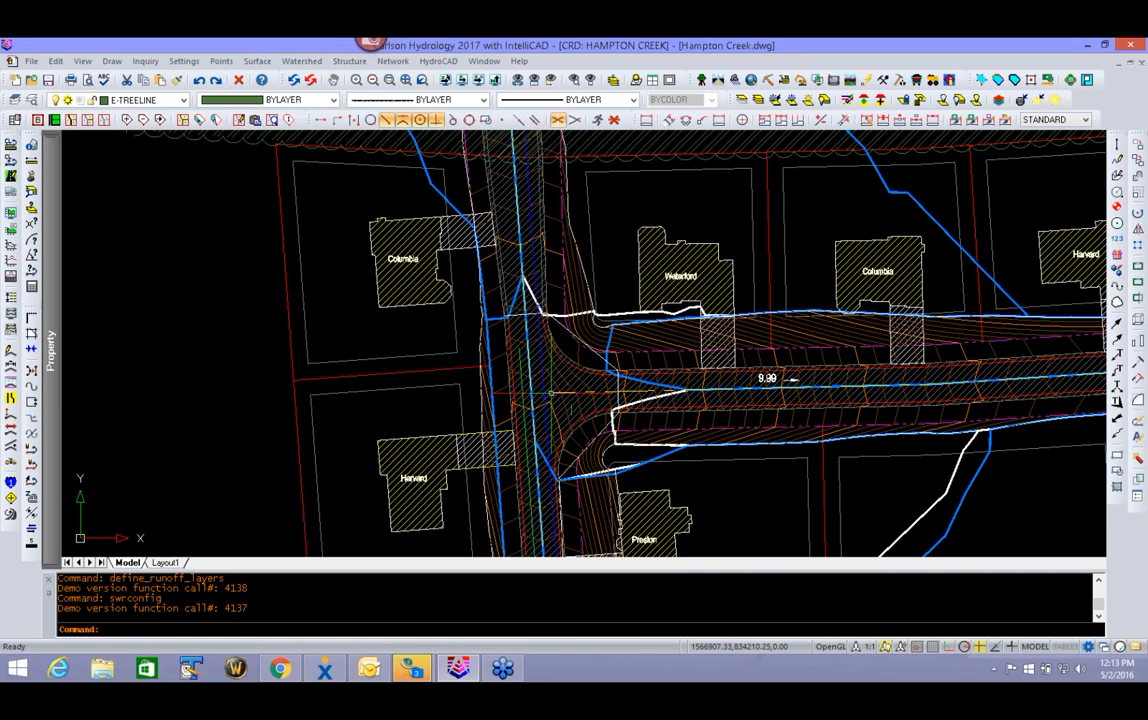
# - Create a sewer structure by pick point on the north-south road's west edge, at the west end of the thin crossing line
pyautogui.click(395, 62)
pyautogui.moveTo(400, 164)
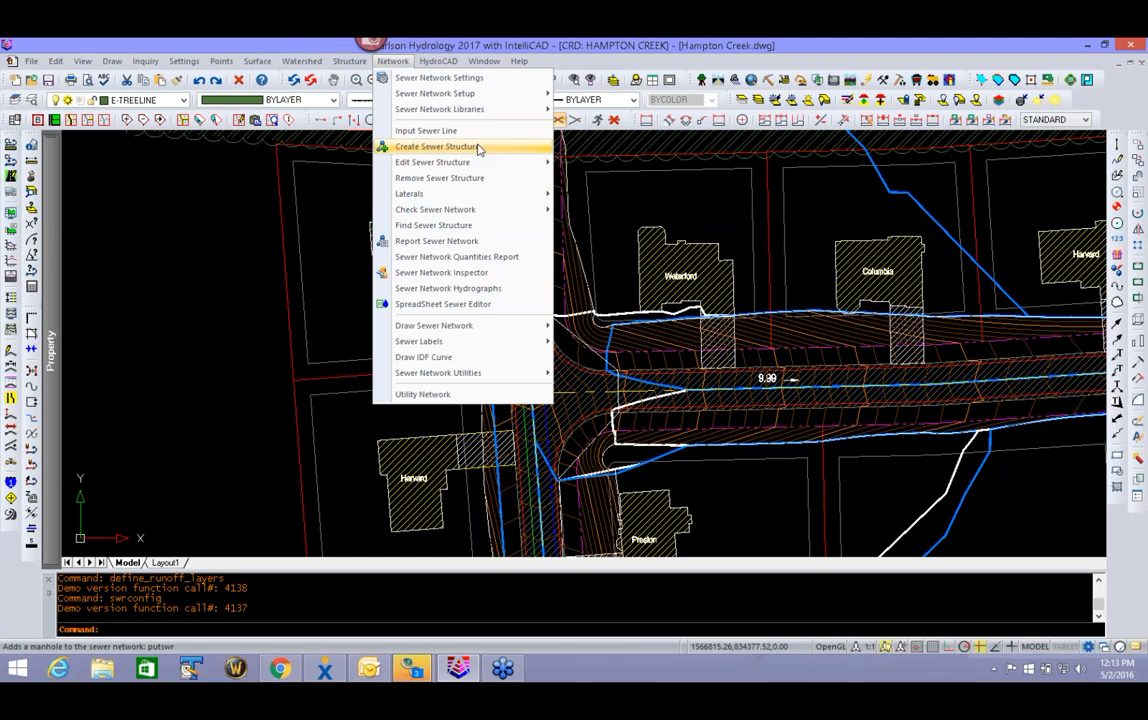
pyautogui.click(404, 144)
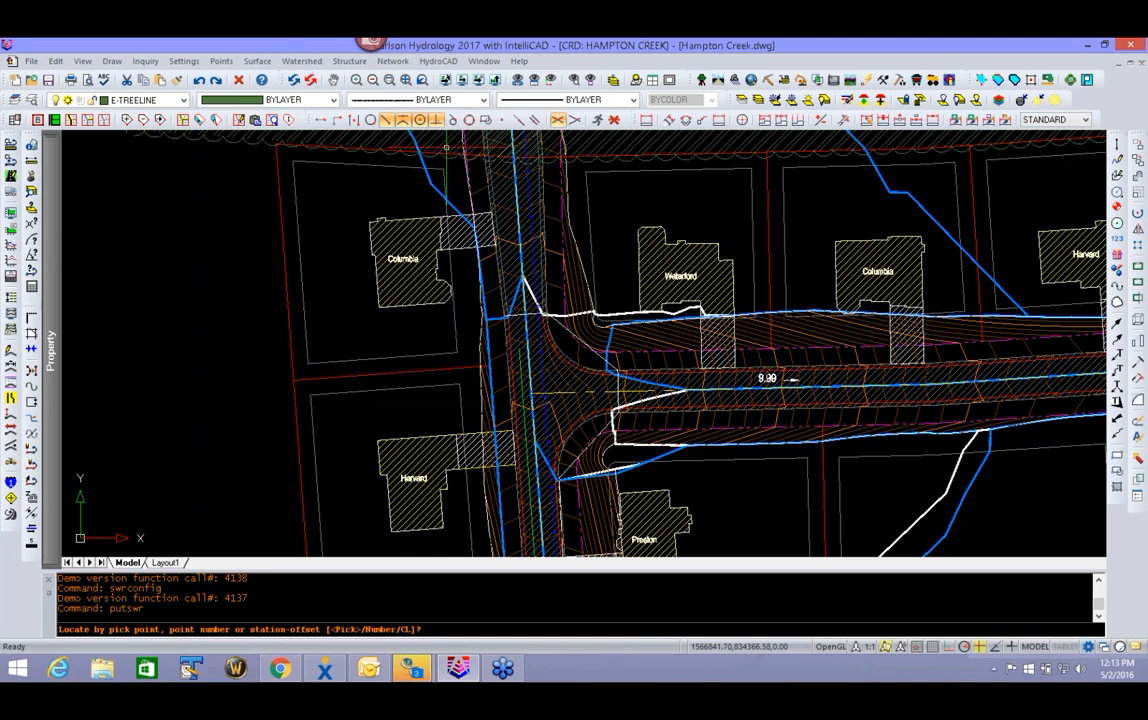
pyautogui.scroll(4, 499, 313)
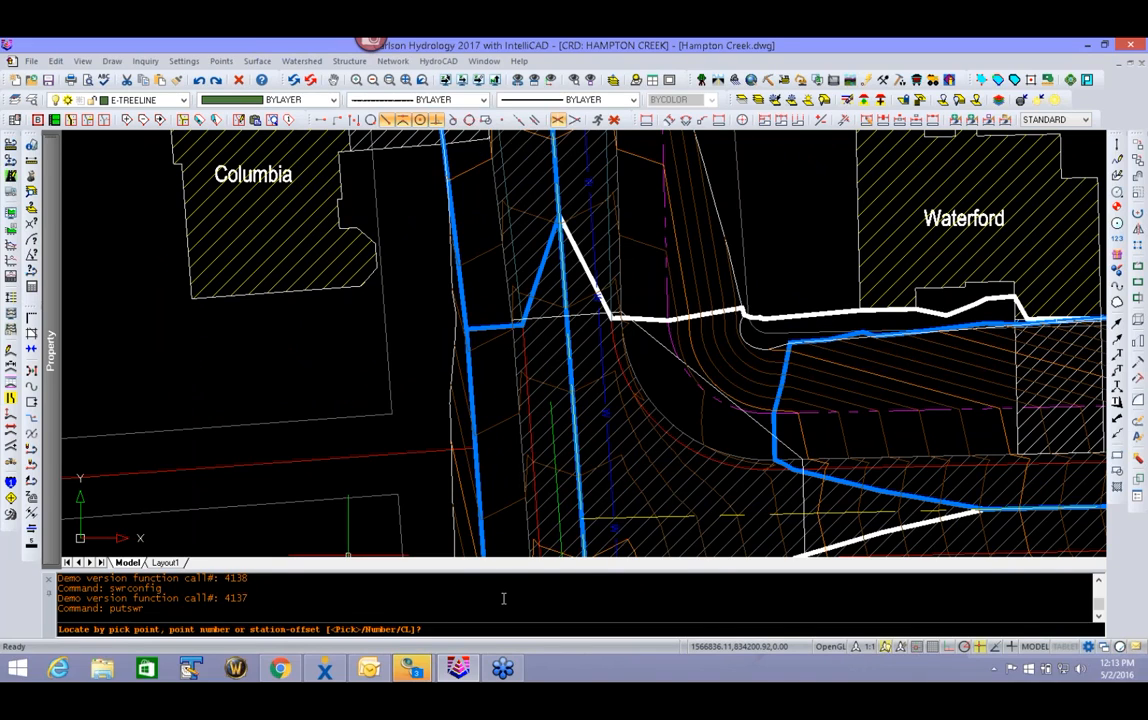
pyautogui.press('Return')
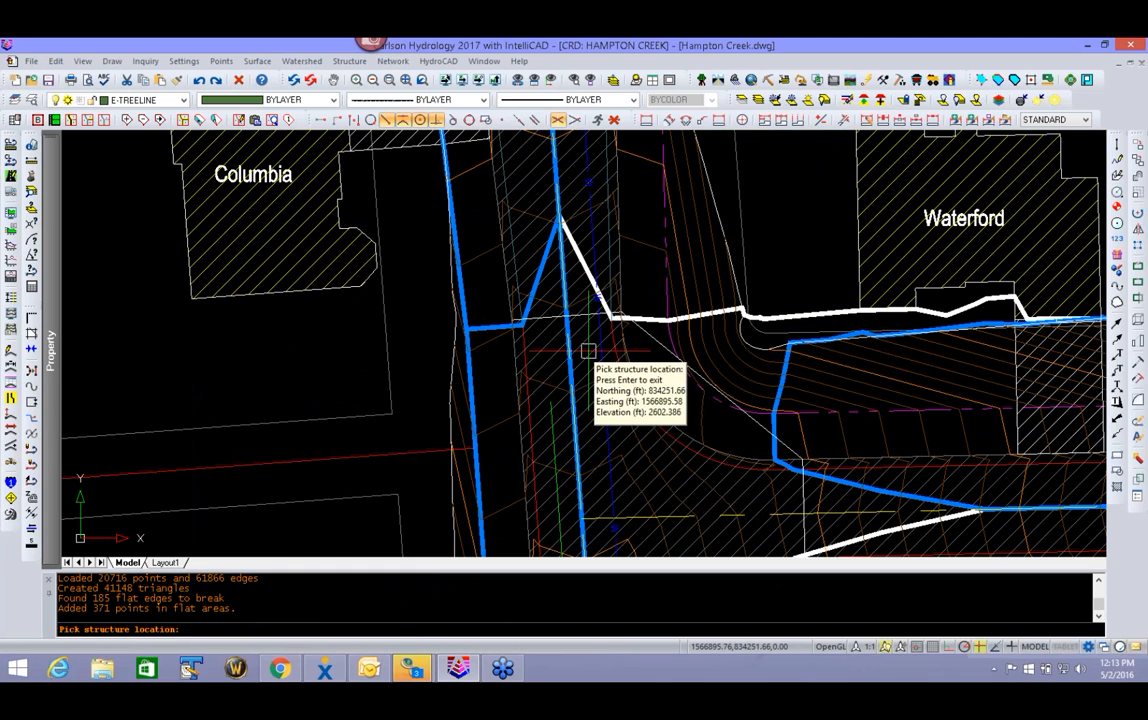
pyautogui.scroll(5, 530, 328)
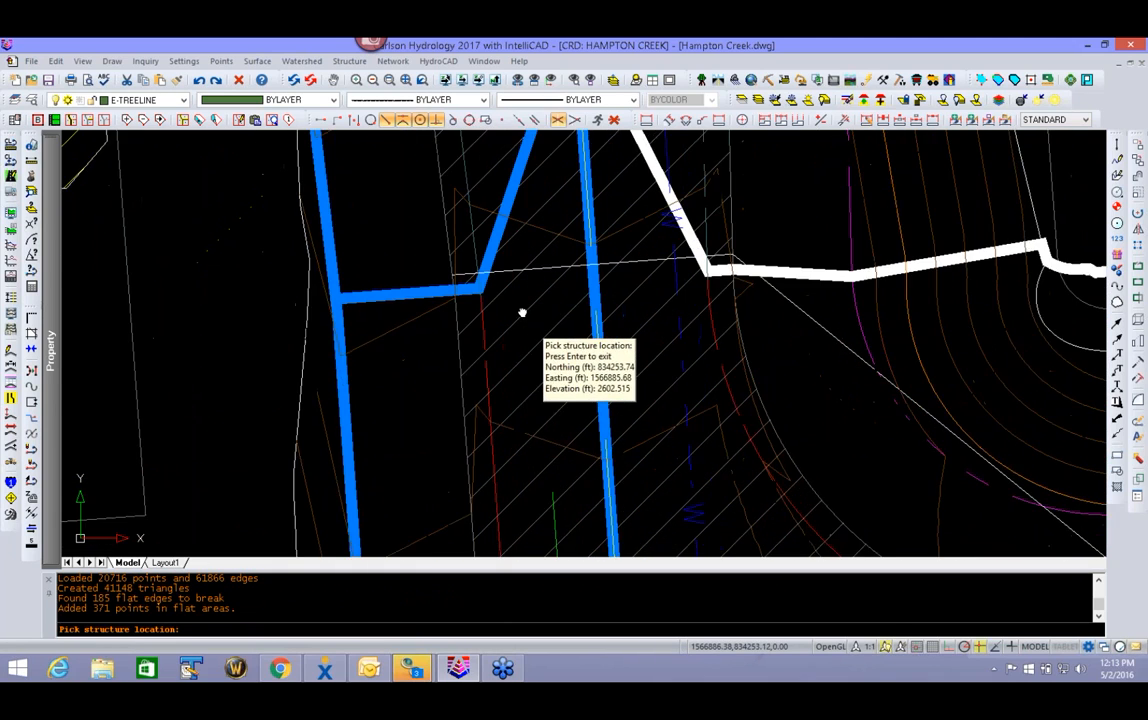
pyautogui.scroll(-2, 495, 300)
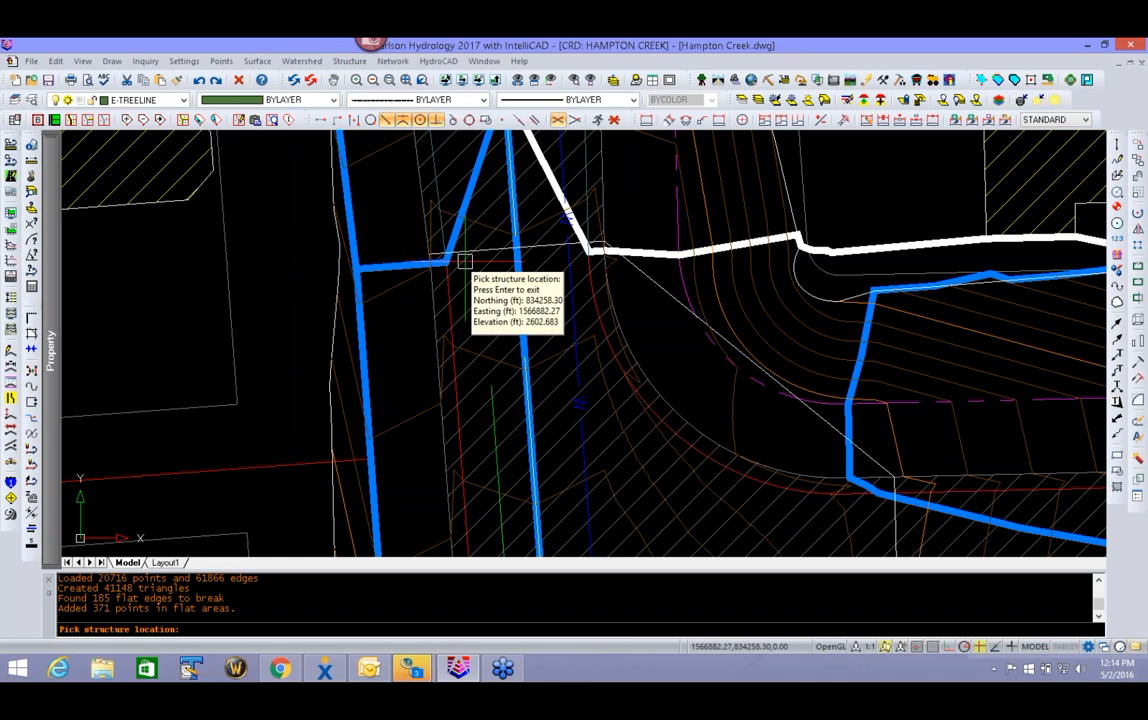
pyautogui.scroll(2, 459, 250)
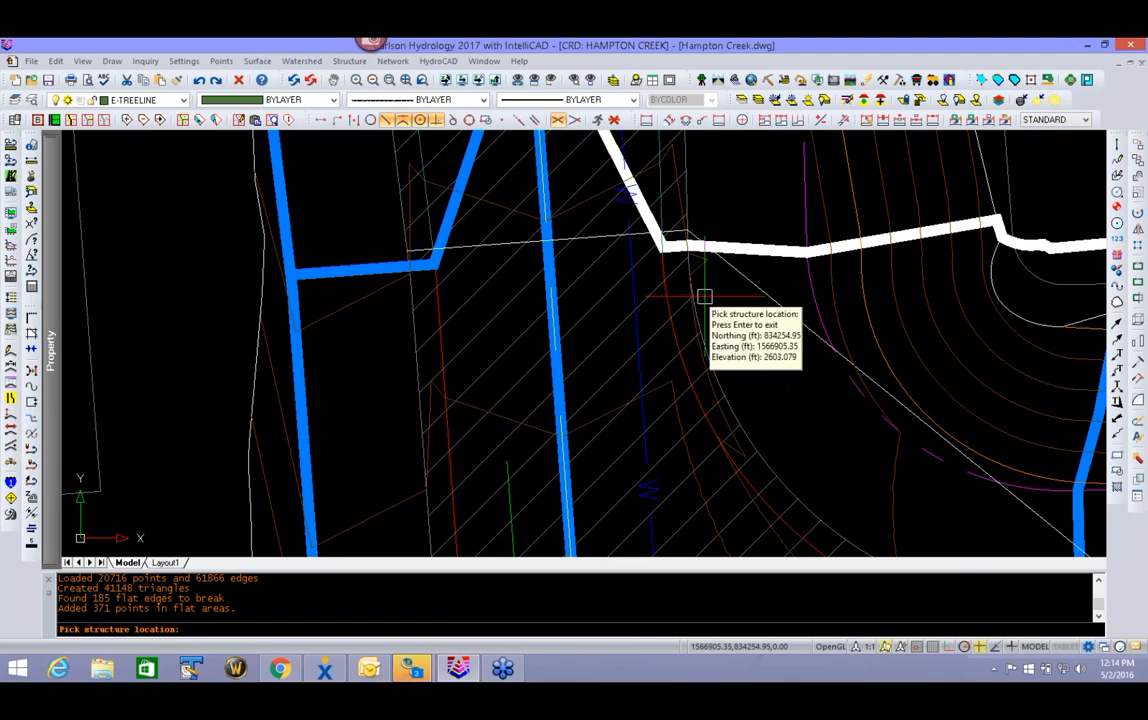
pyautogui.scroll(-5, 687, 274)
pyautogui.scroll(2, 735, 272)
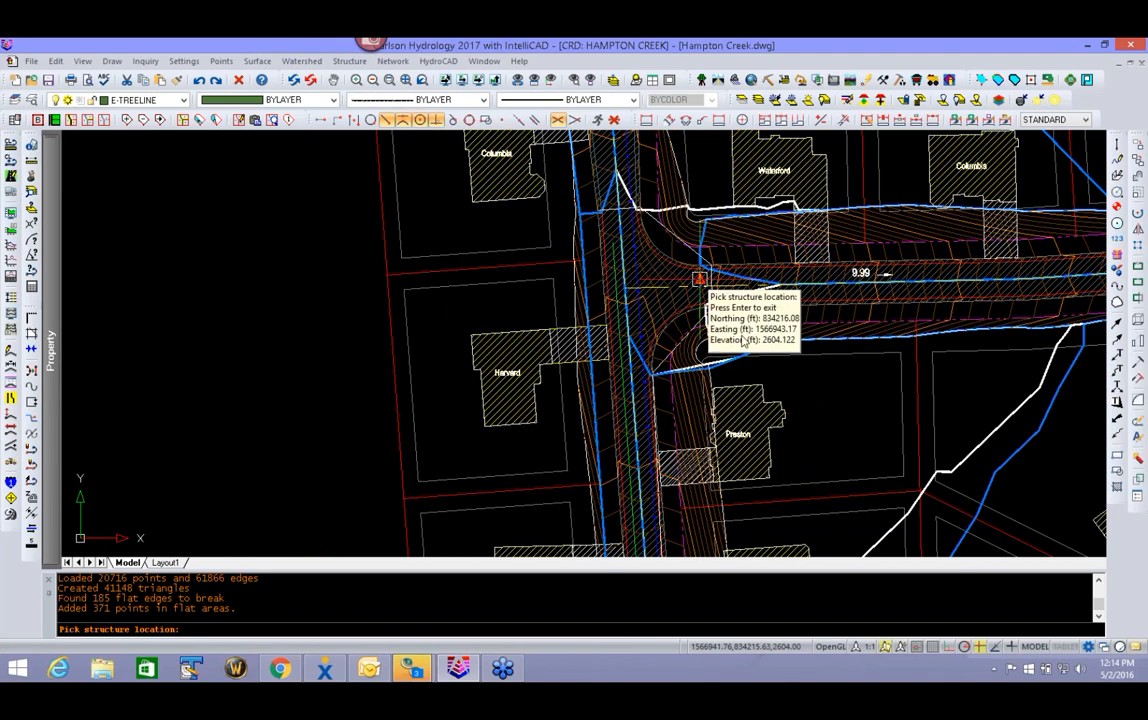
pyautogui.scroll(6, 610, 350)
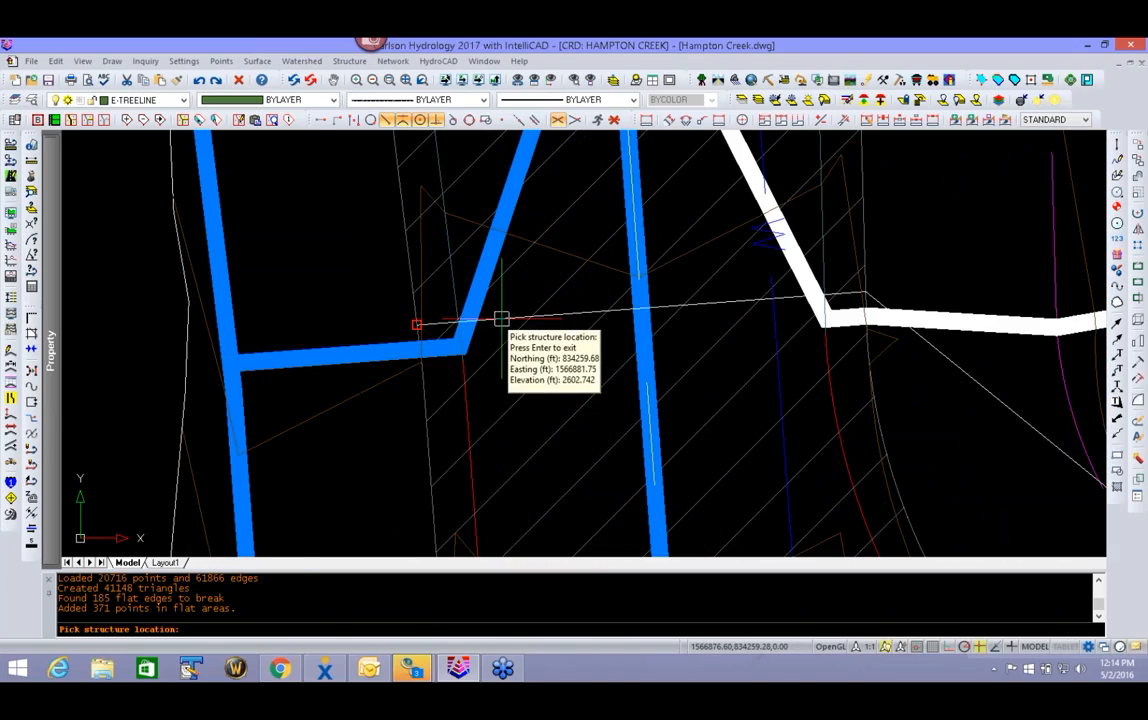
pyautogui.click(500, 322)
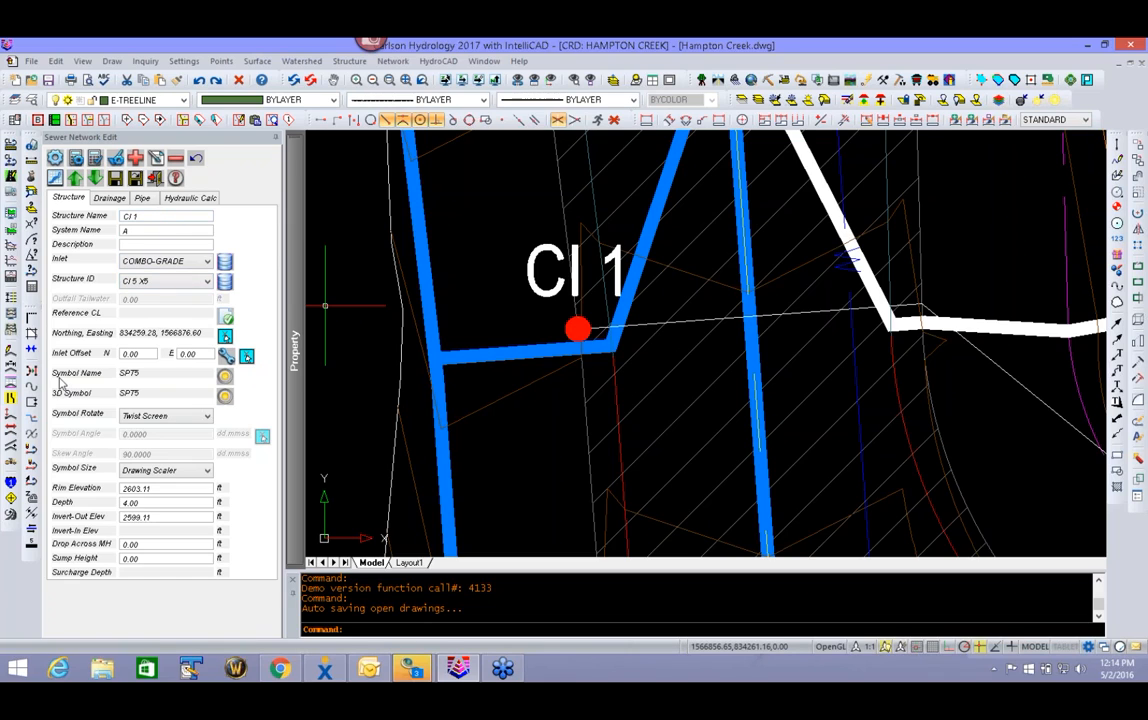
# - Assign the road's centerline polyline, picked in the drawing, as the reference centerline of structure CI 1
pyautogui.click(228, 318)
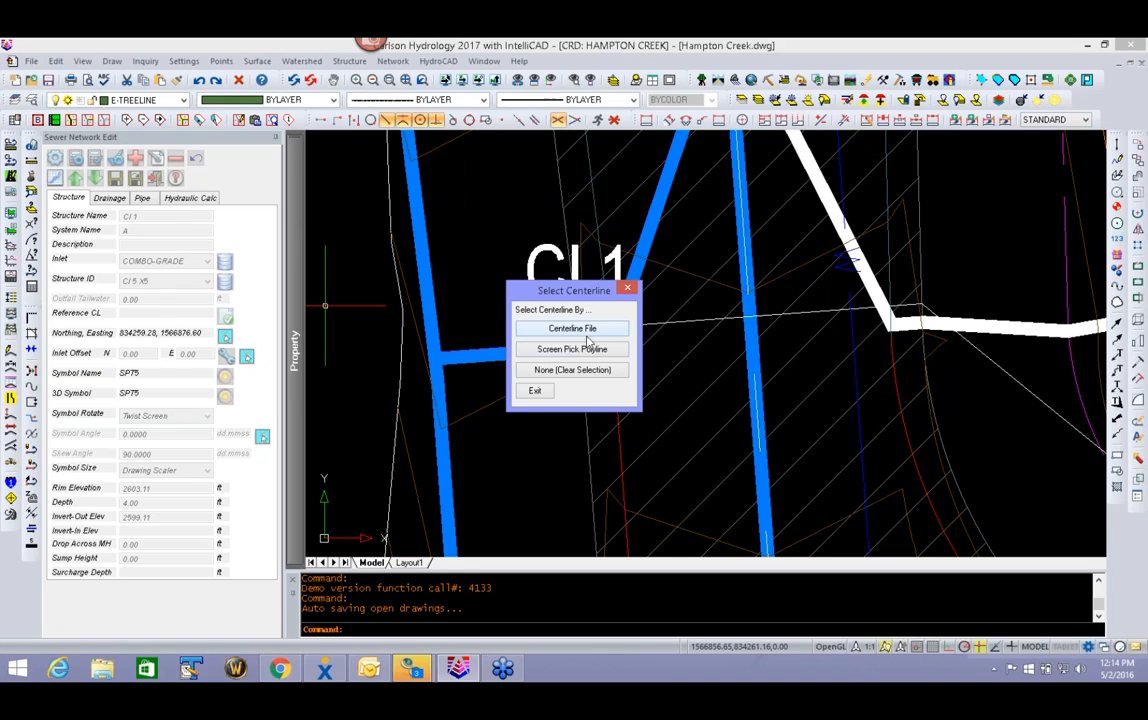
pyautogui.click(568, 349)
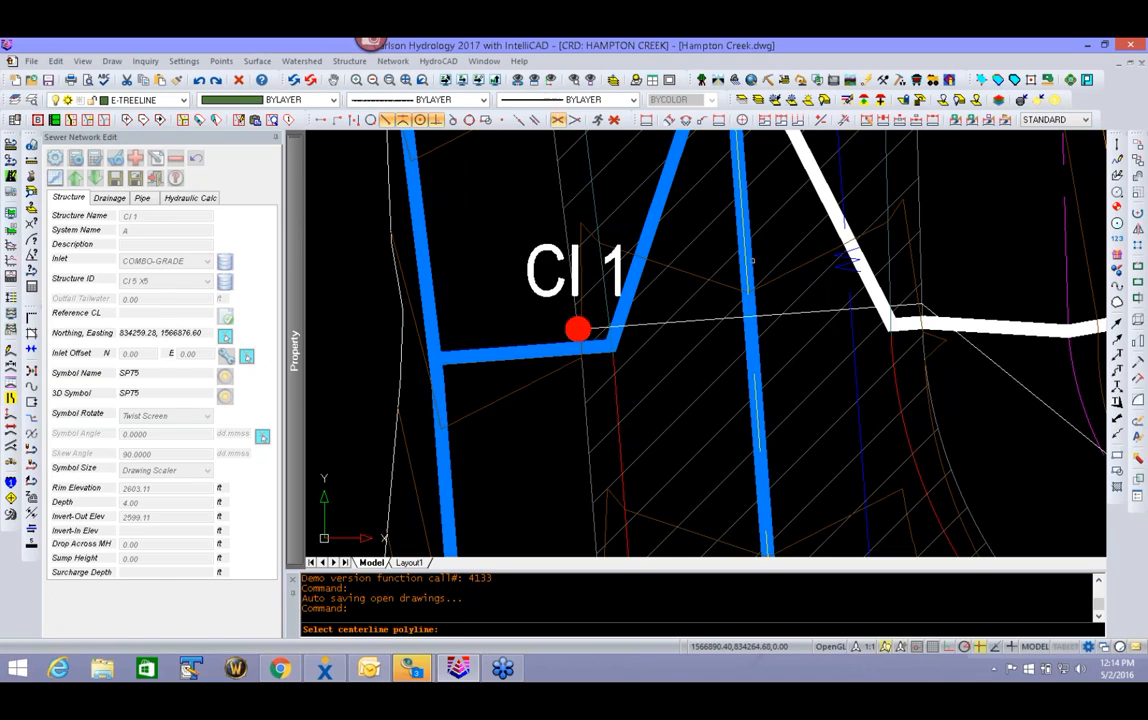
pyautogui.click(741, 292)
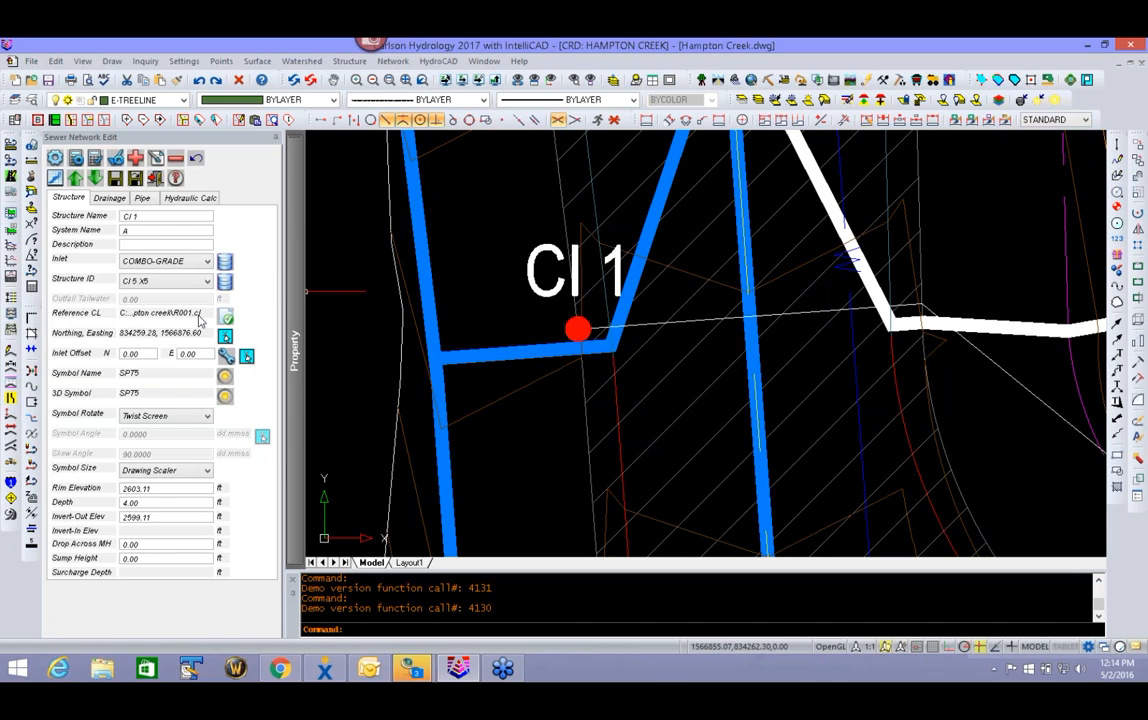
# - Change the plan symbol of structure CI 1 to INLET_E_Grade_NCDOT from the Inlets & Manholes category
pyautogui.click(225, 376)
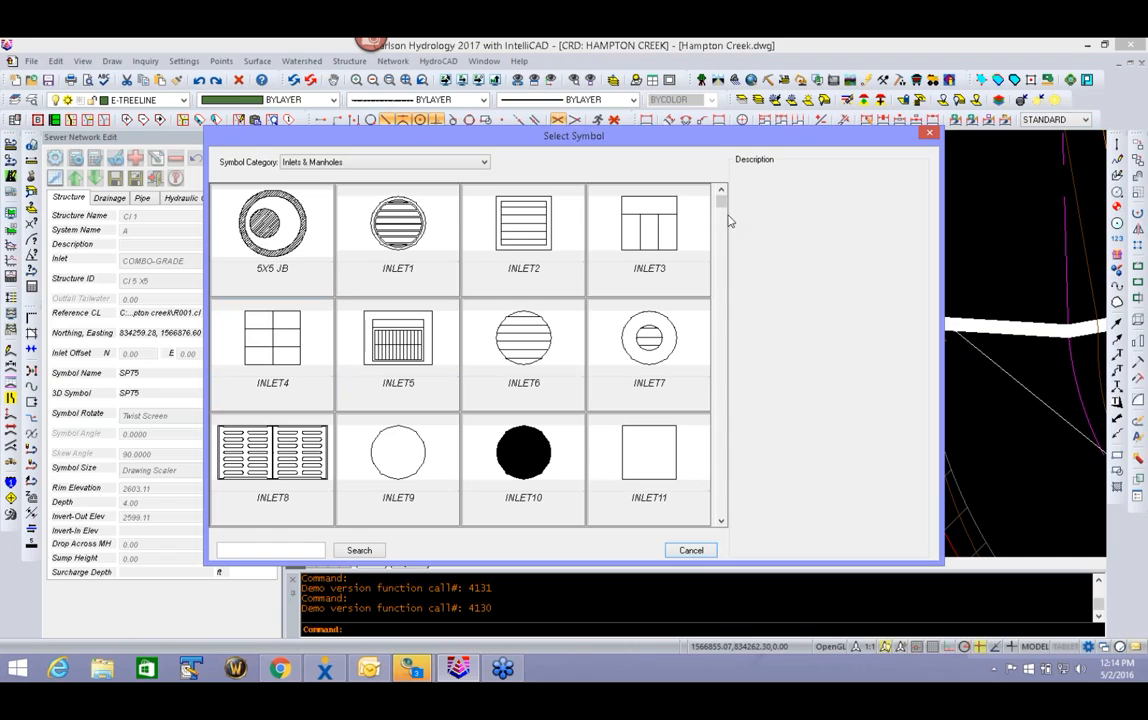
pyautogui.scroll(-1, 730, 250)
pyautogui.moveTo(730, 250); pyautogui.dragTo(740, 515)
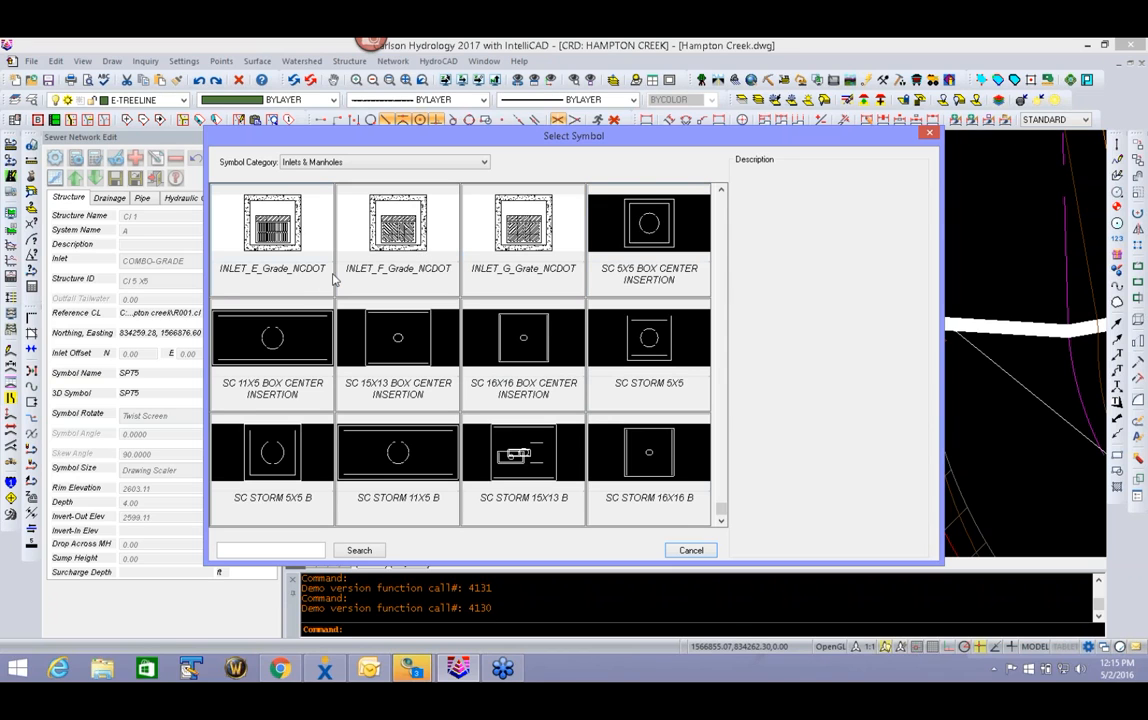
pyautogui.doubleClick(256, 205)
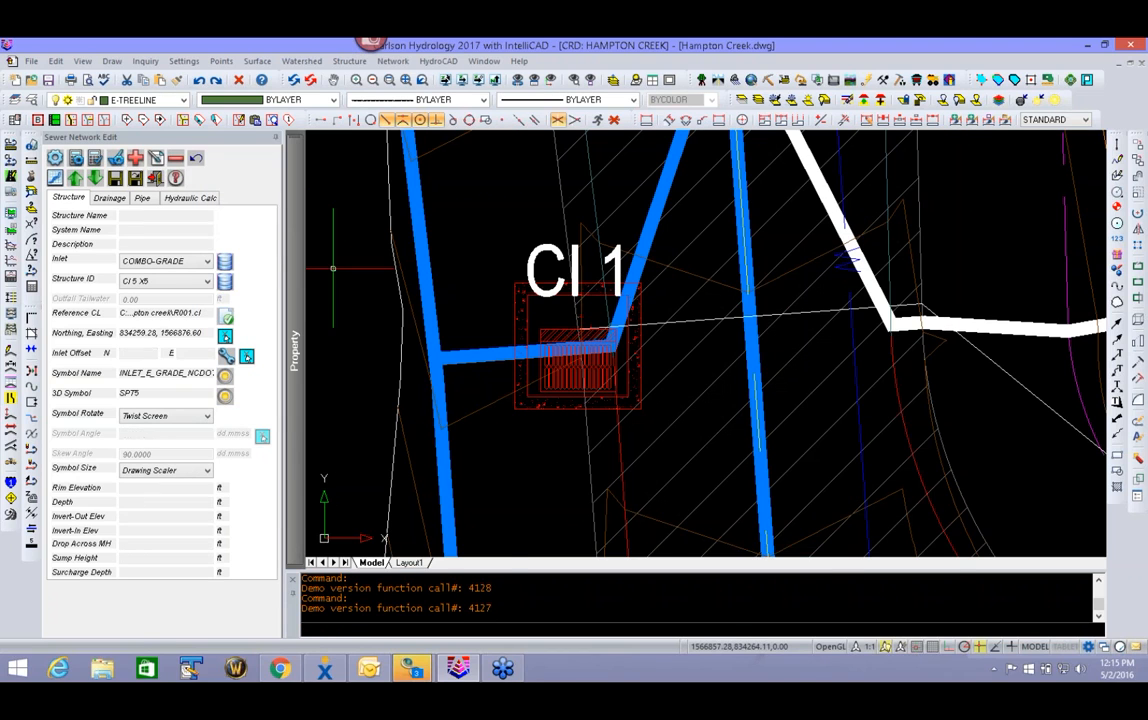
# - Set the inlet symbol's rotation to Parallel to CL Down and its size to Unit Symbol
pyautogui.click(168, 416)
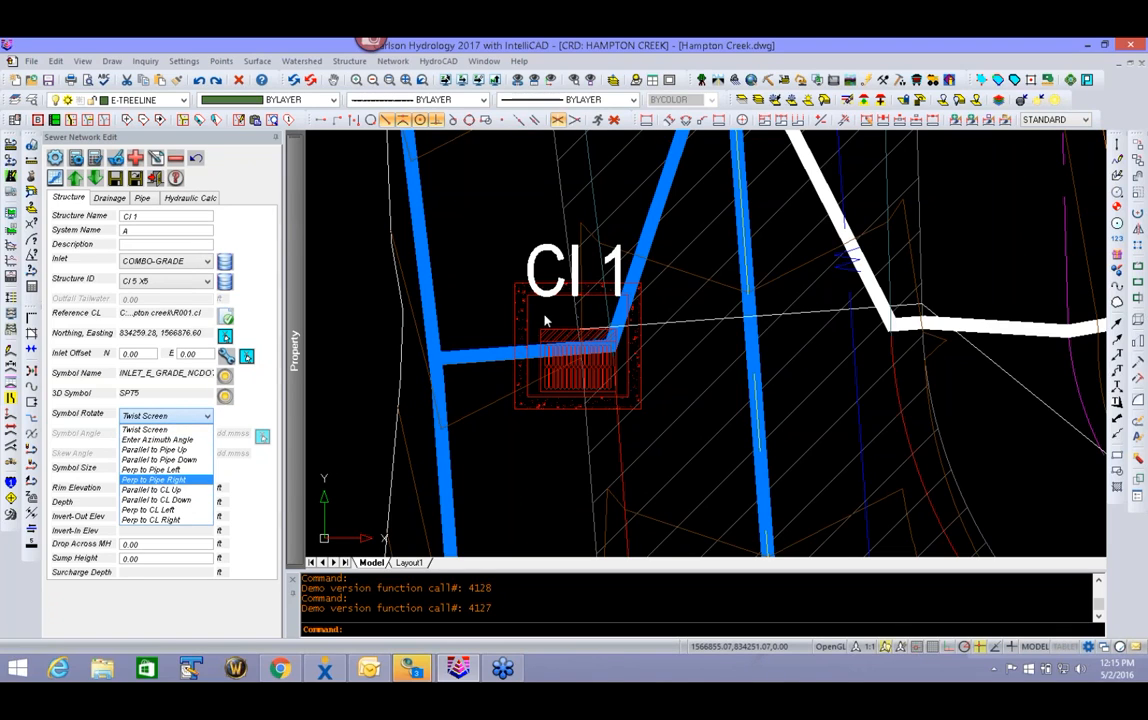
pyautogui.click(190, 508)
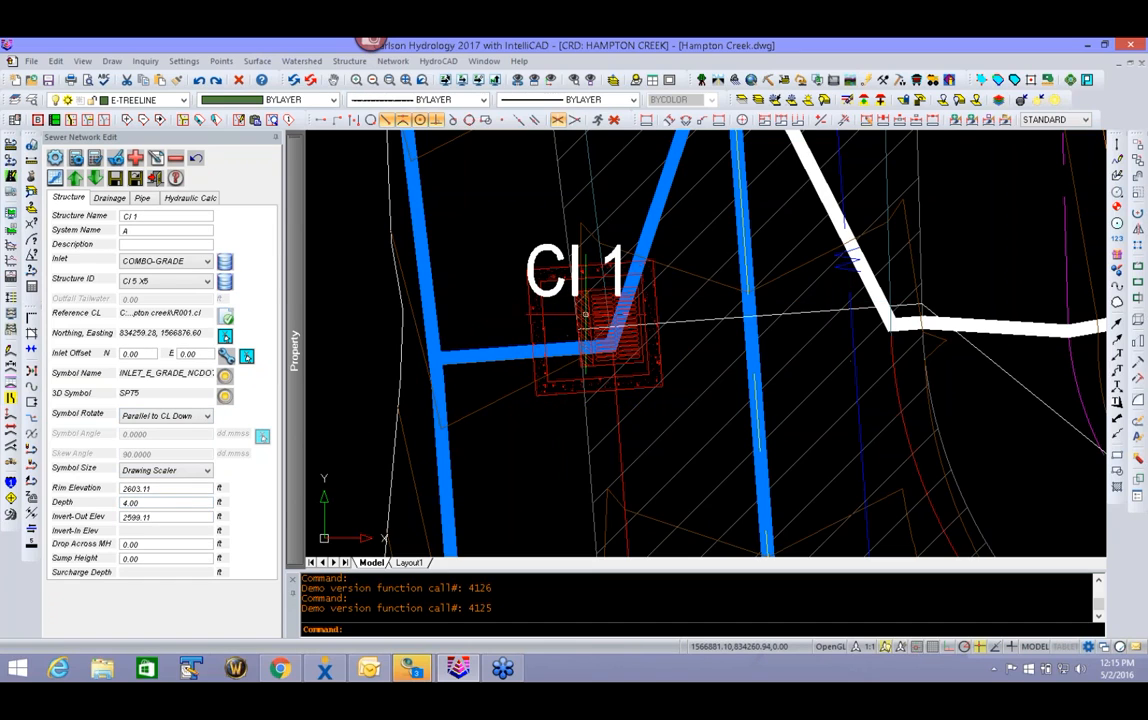
pyautogui.click(186, 470)
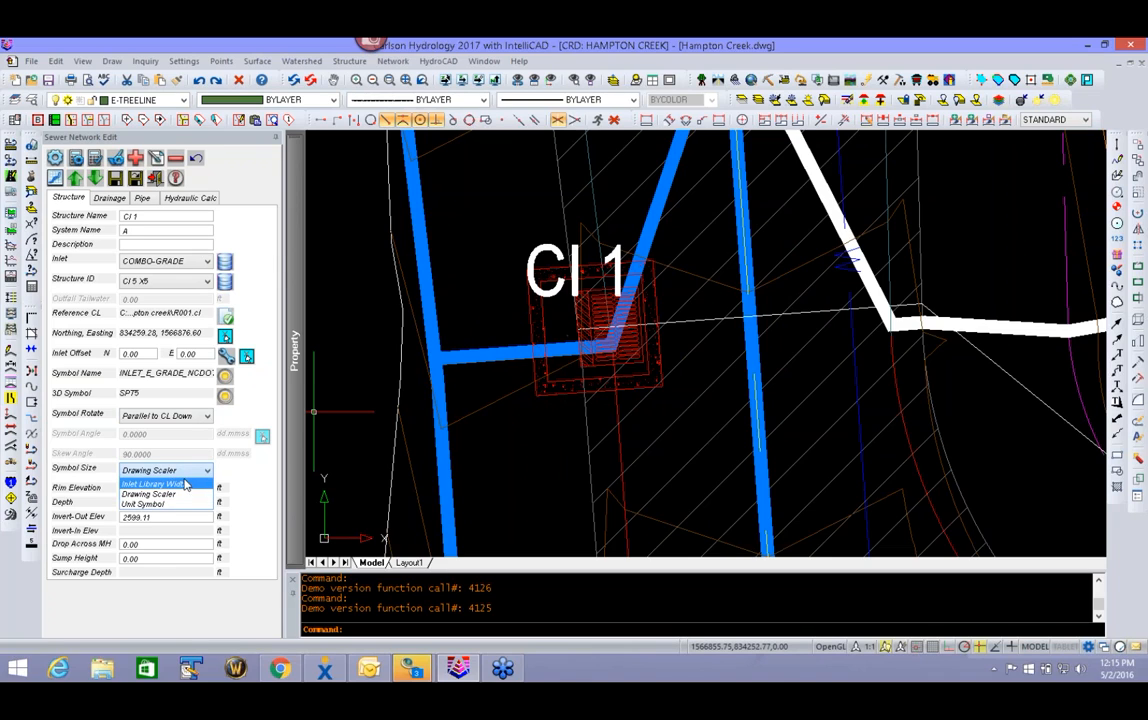
pyautogui.click(188, 504)
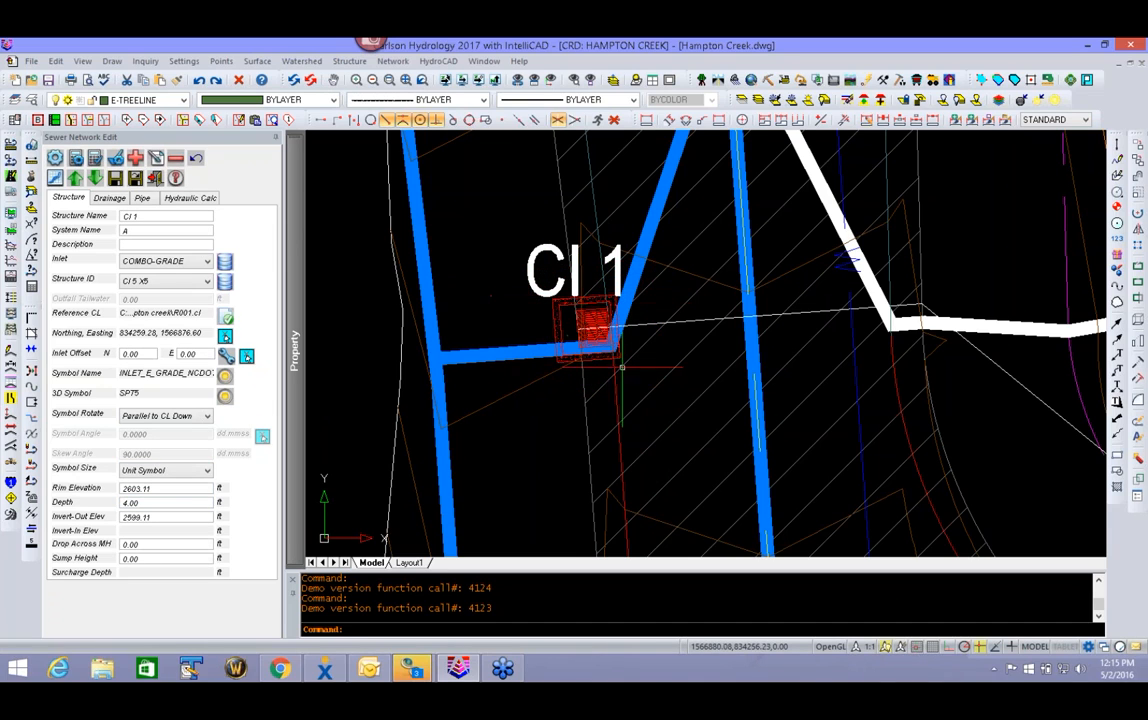
pyautogui.scroll(4, 592, 324)
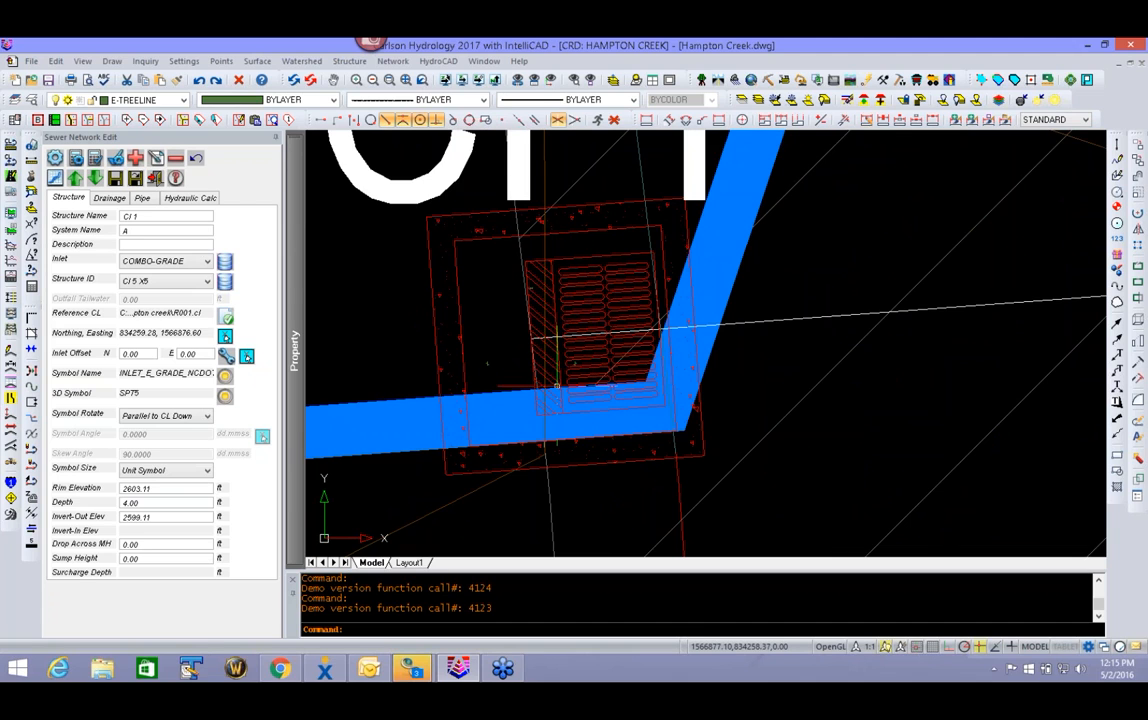
pyautogui.scroll(-6, 556, 360)
pyautogui.moveTo(563, 400); pyautogui.dragTo(536, 398, button='middle')
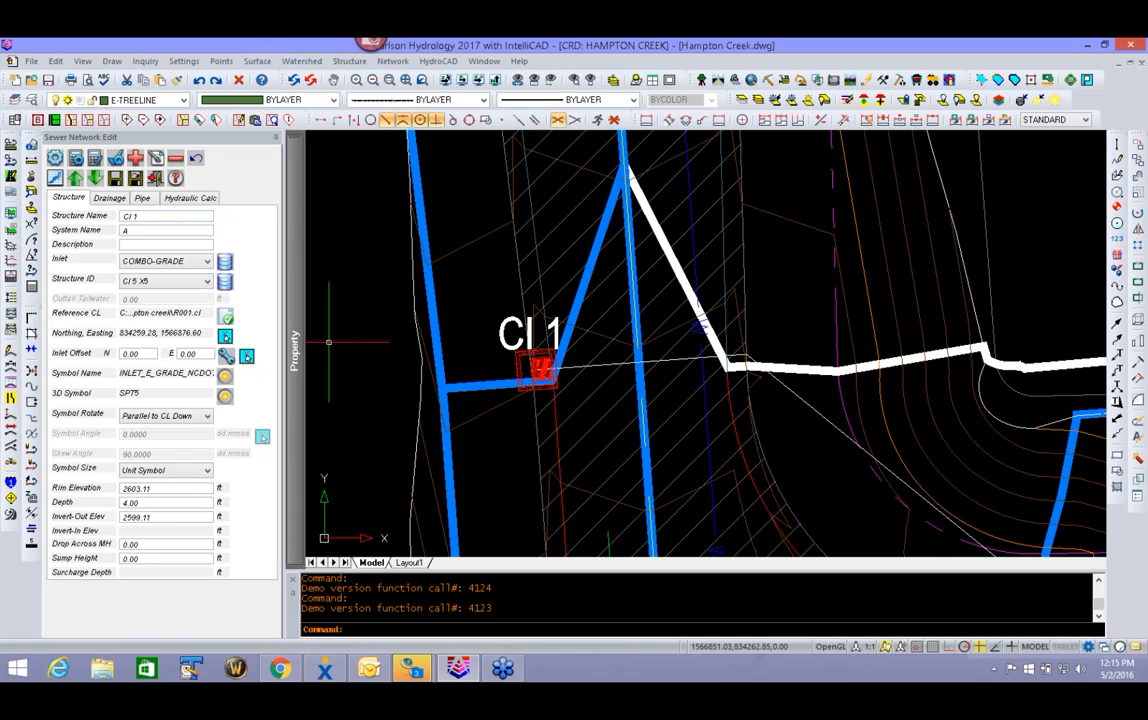
# - Set the depth of structure CI 1 to 5.5 ft
pyautogui.doubleClick(169, 487)
pyautogui.click(150, 503)
pyautogui.press('BackSpace')
pyautogui.press('BackSpace')
pyautogui.press('BackSpace')
pyautogui.press('BackSpace')
pyautogui.write('5.5')
pyautogui.press('Return')
pyautogui.click(146, 517)
pyautogui.click(160, 503)
# - Calculate the drainage area flowing to structure CI 1 from the surface
pyautogui.click(110, 198)
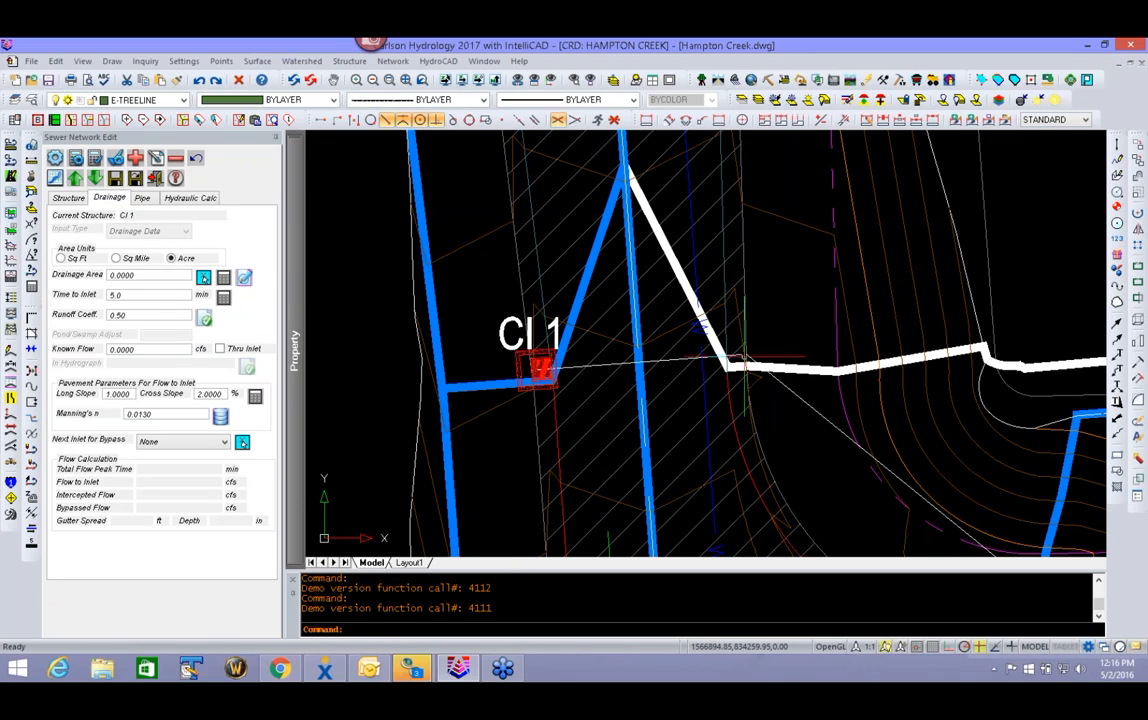
pyautogui.scroll(-6, 745, 357)
pyautogui.moveTo(735, 472)
pyautogui.mouseDown(button='middle')
pyautogui.moveTo(717, 424)
pyautogui.moveTo(697, 458)
pyautogui.mouseUp(button='middle')
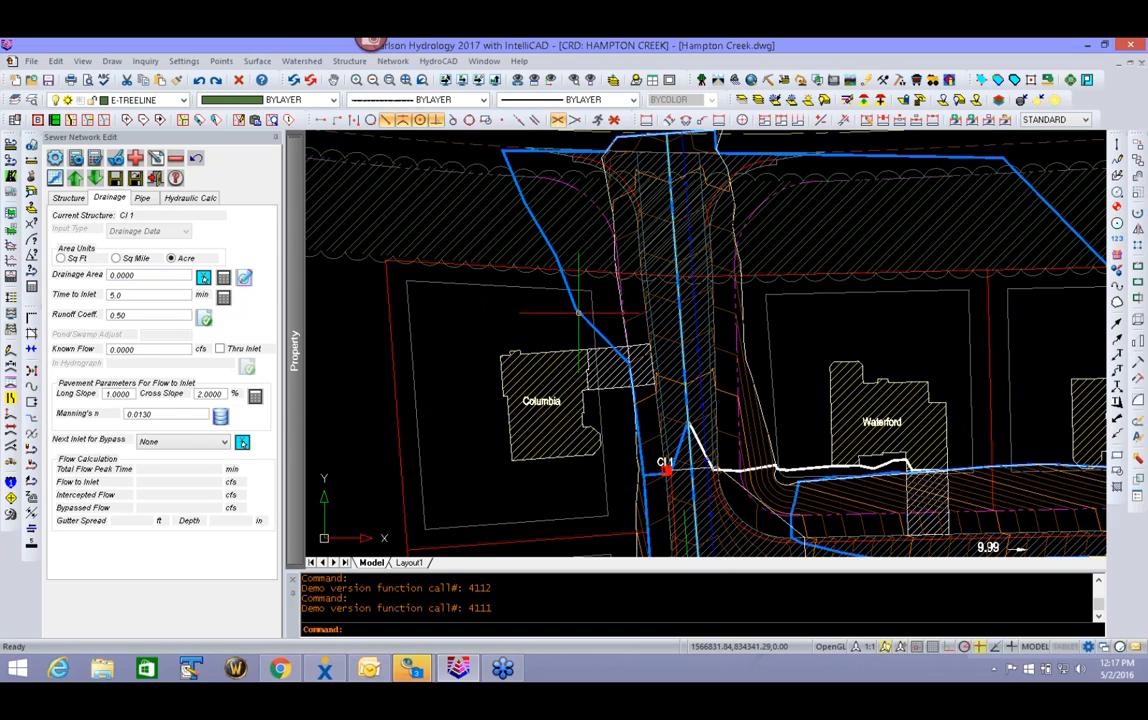
pyautogui.click(567, 285)
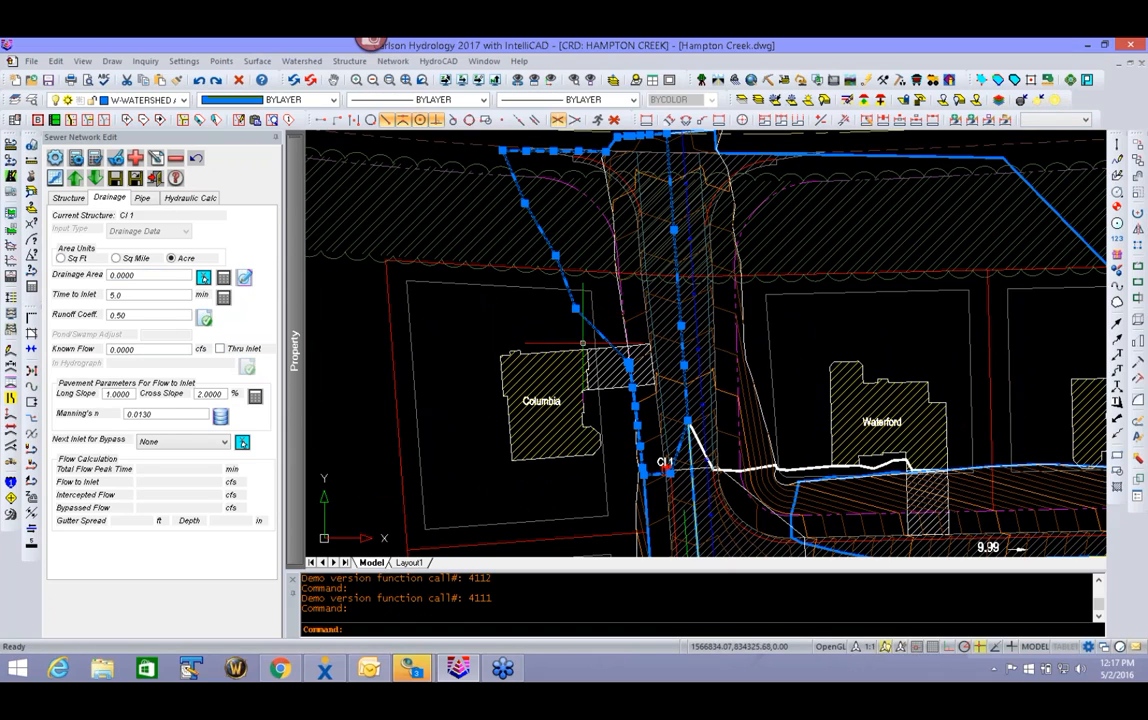
pyautogui.click(223, 279)
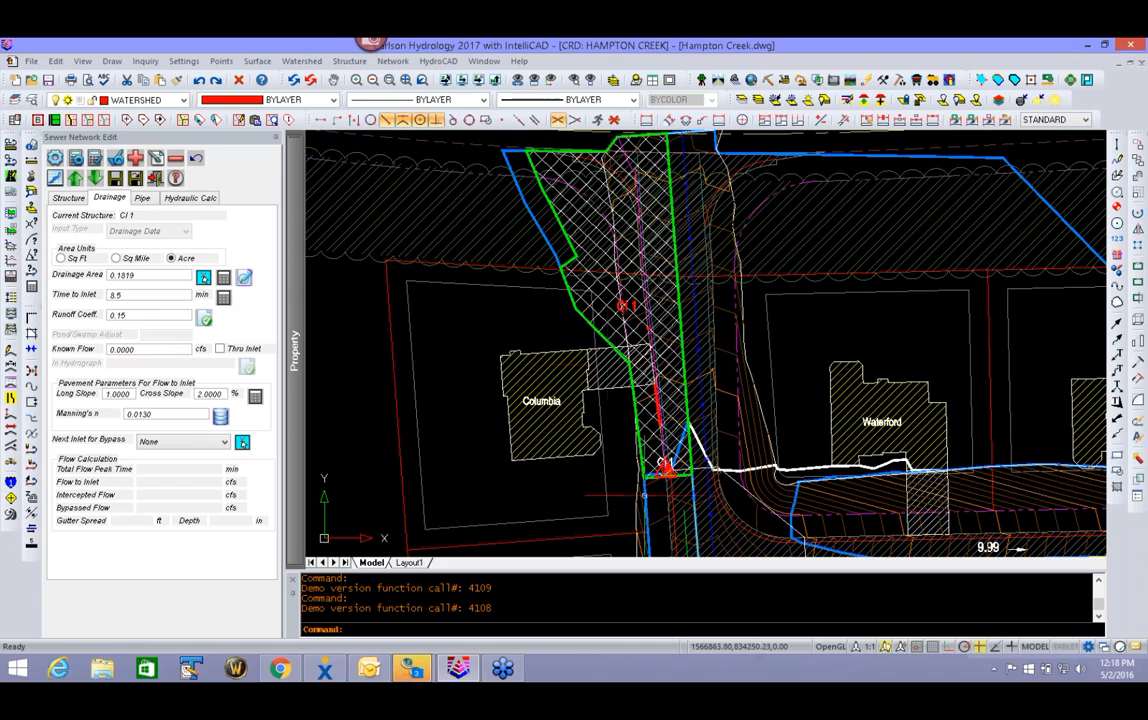
# - Set the time to inlet to 5 min and check the drainage runoff areas of CI 1 without changing them
pyautogui.click(127, 294)
pyautogui.click(201, 320)
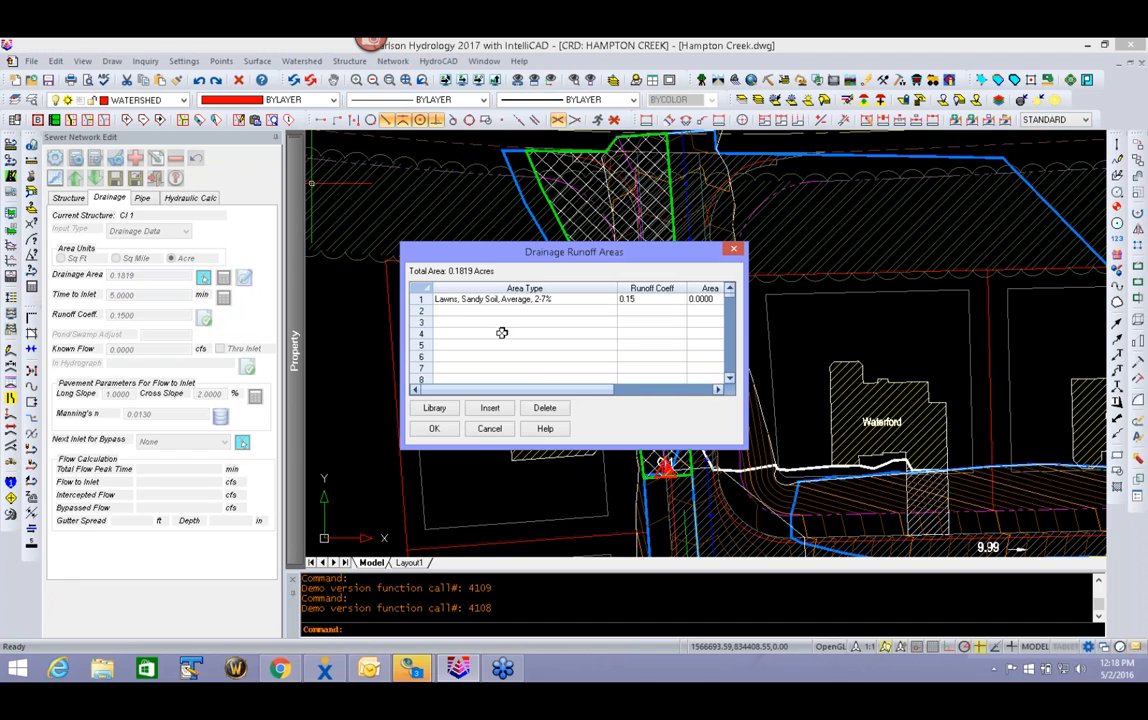
pyautogui.click(489, 429)
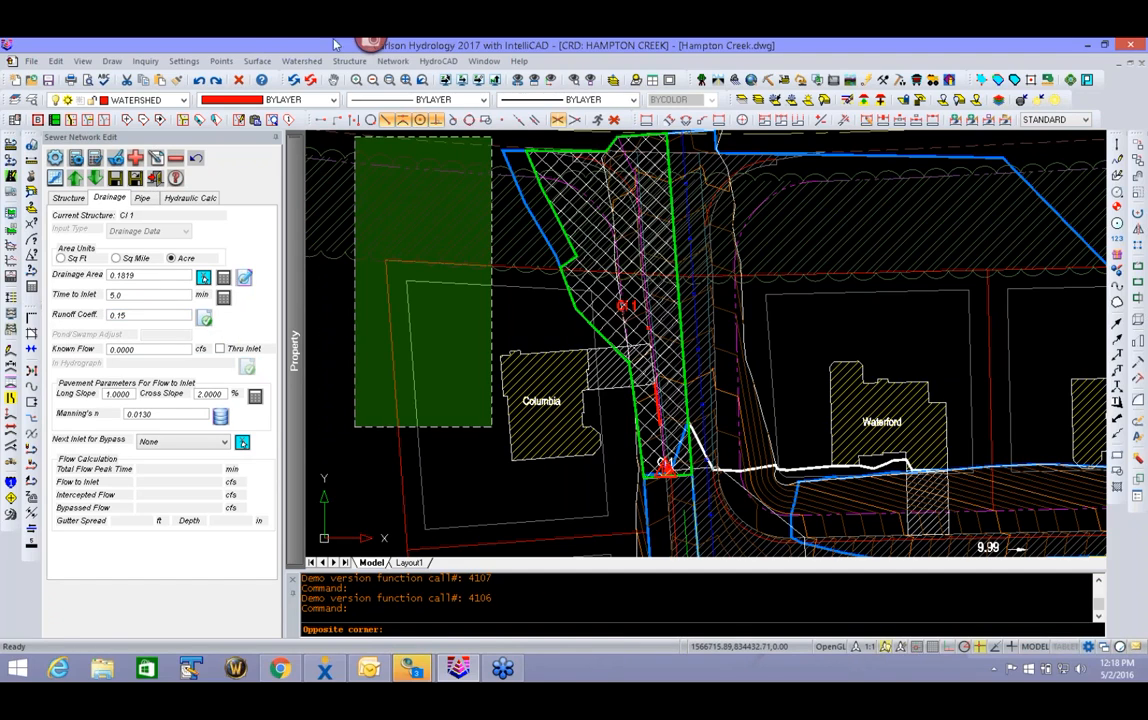
# - Check the ground covers and runoff coefficients in the watershed layer definitions and accept them
pyautogui.click(300, 61)
pyautogui.click(300, 80)
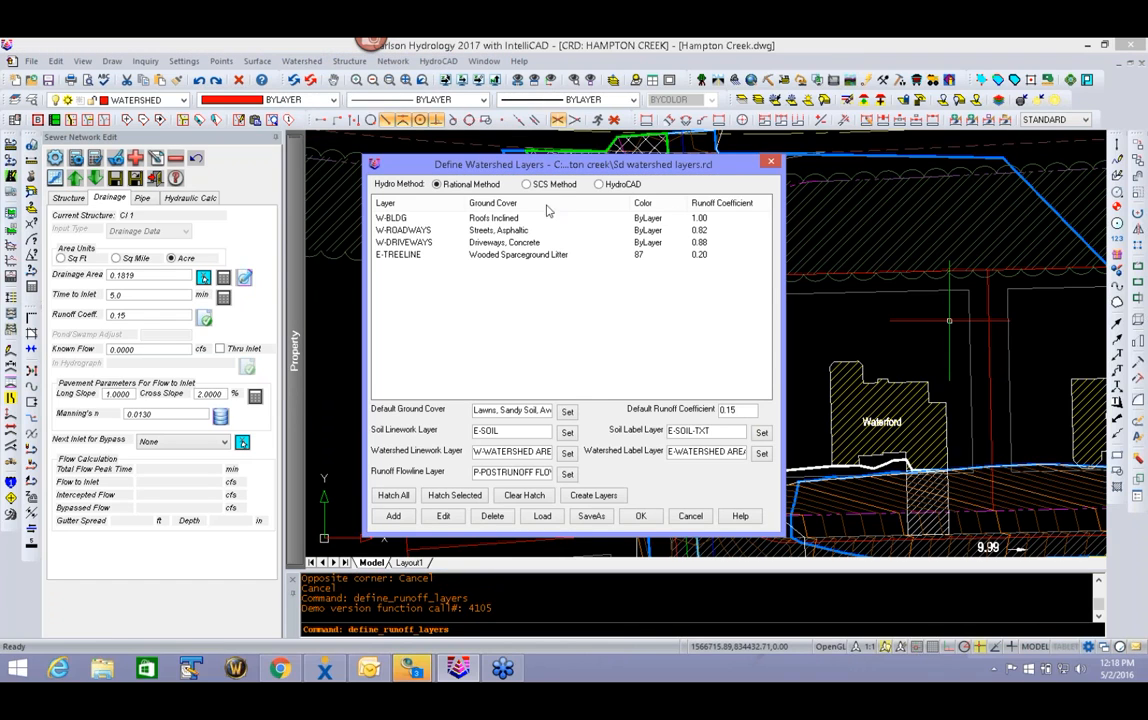
pyautogui.click(640, 516)
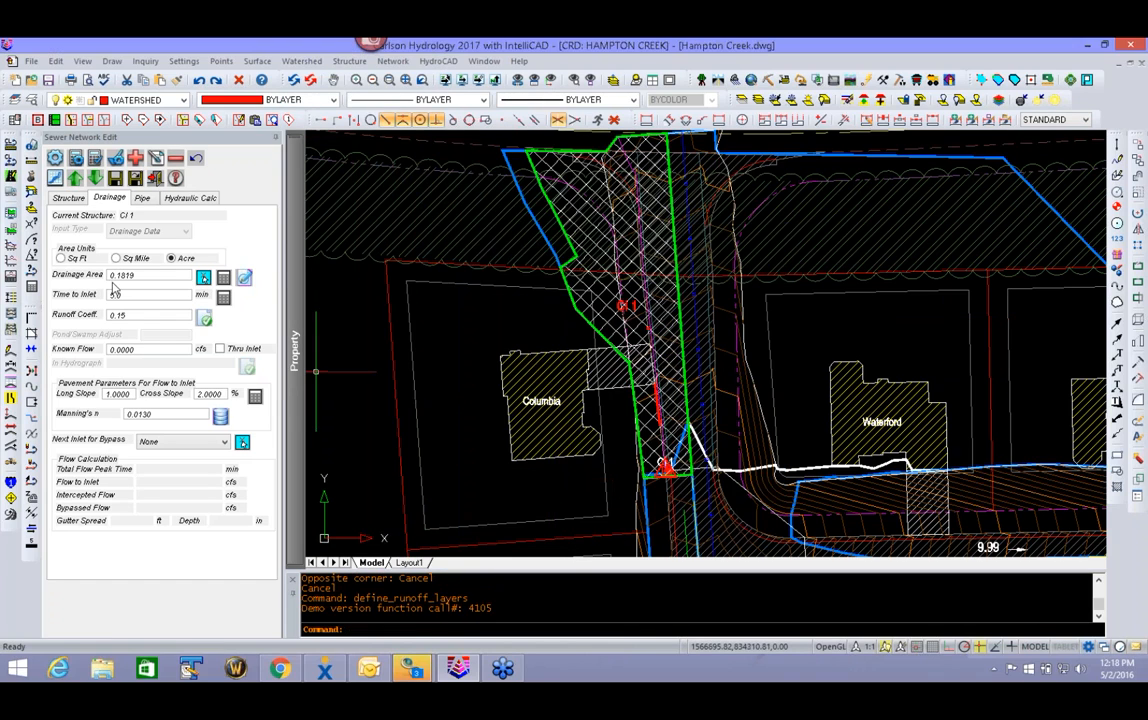
# - Define the drainage area of CI 1 from the closed blue watershed polyline around the inlet
pyautogui.click(203, 277)
pyautogui.click(463, 359)
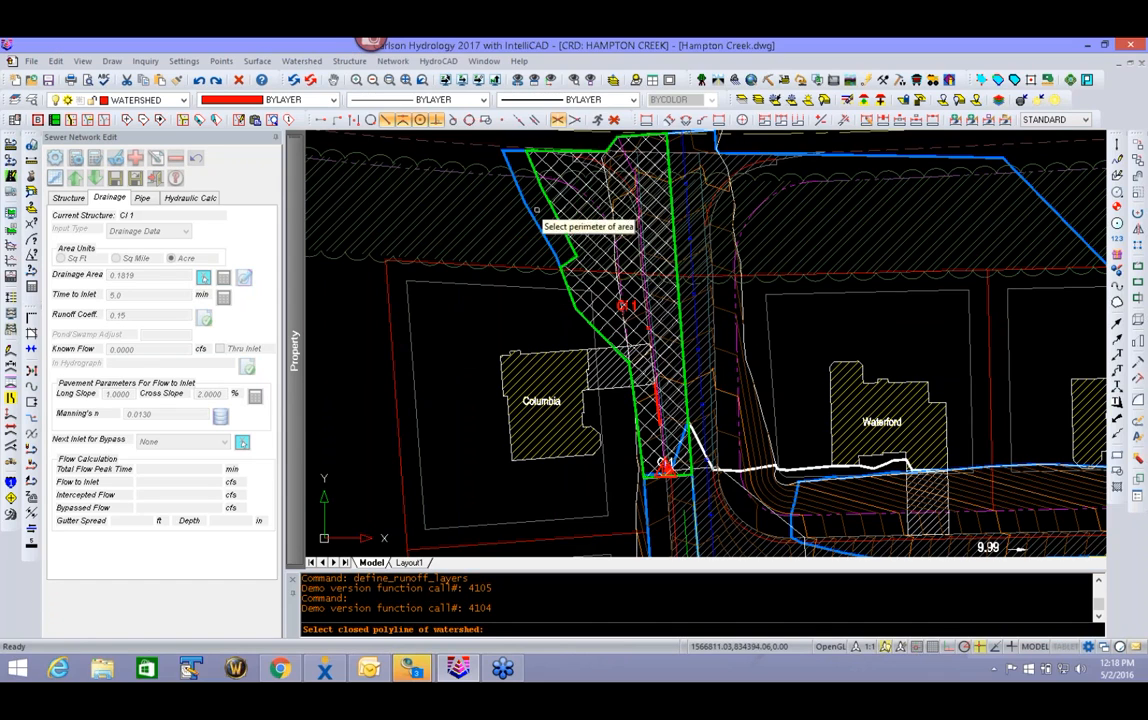
pyautogui.click(506, 155)
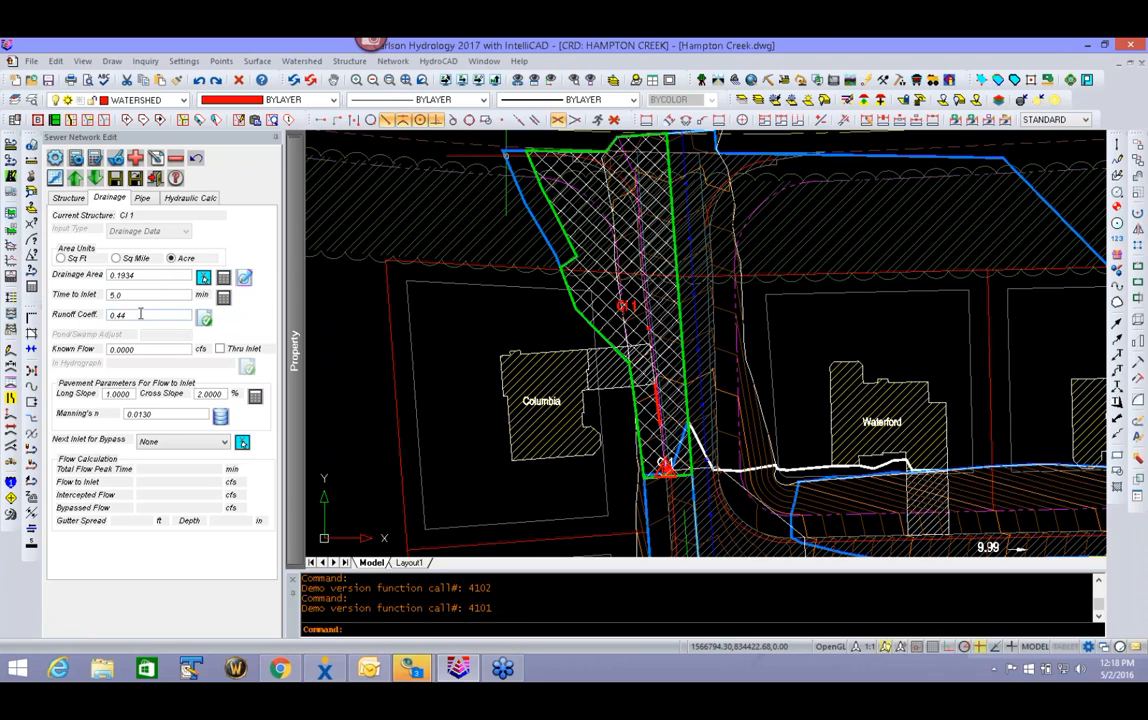
# - Review the ground cover areas behind CI 1's runoff coefficient and accept the drainage runoff areas
pyautogui.moveTo(141, 317); pyautogui.dragTo(104, 317)
pyautogui.click(204, 318)
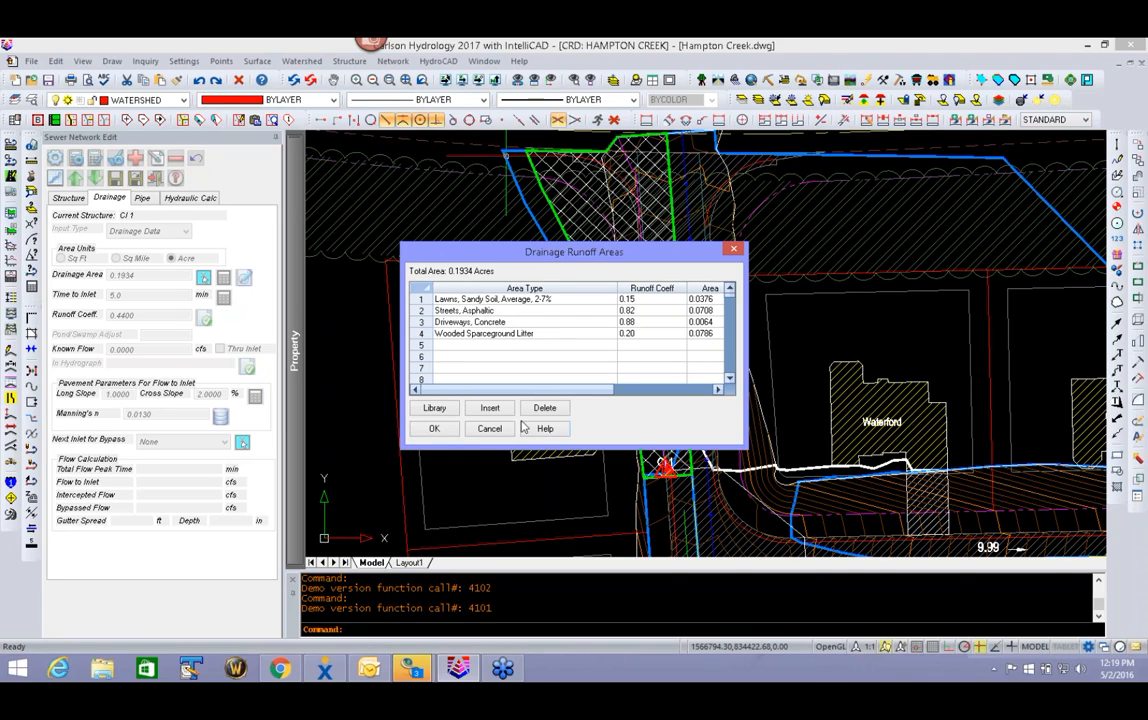
pyautogui.click(434, 429)
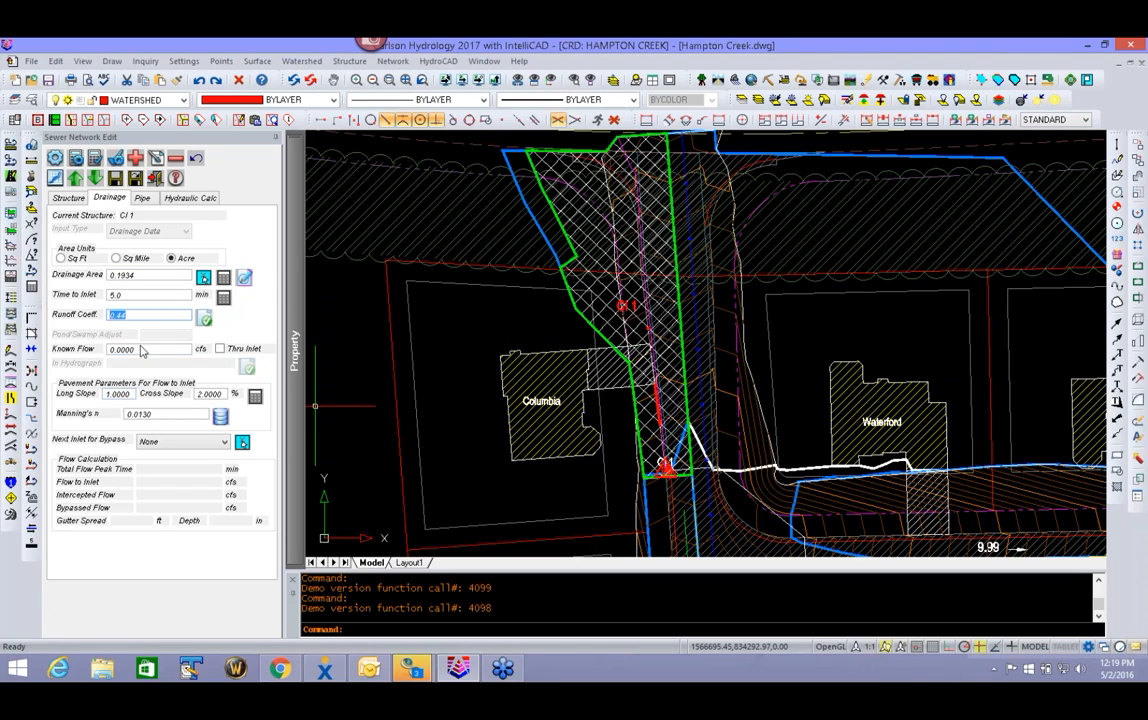
pyautogui.press('Tab')
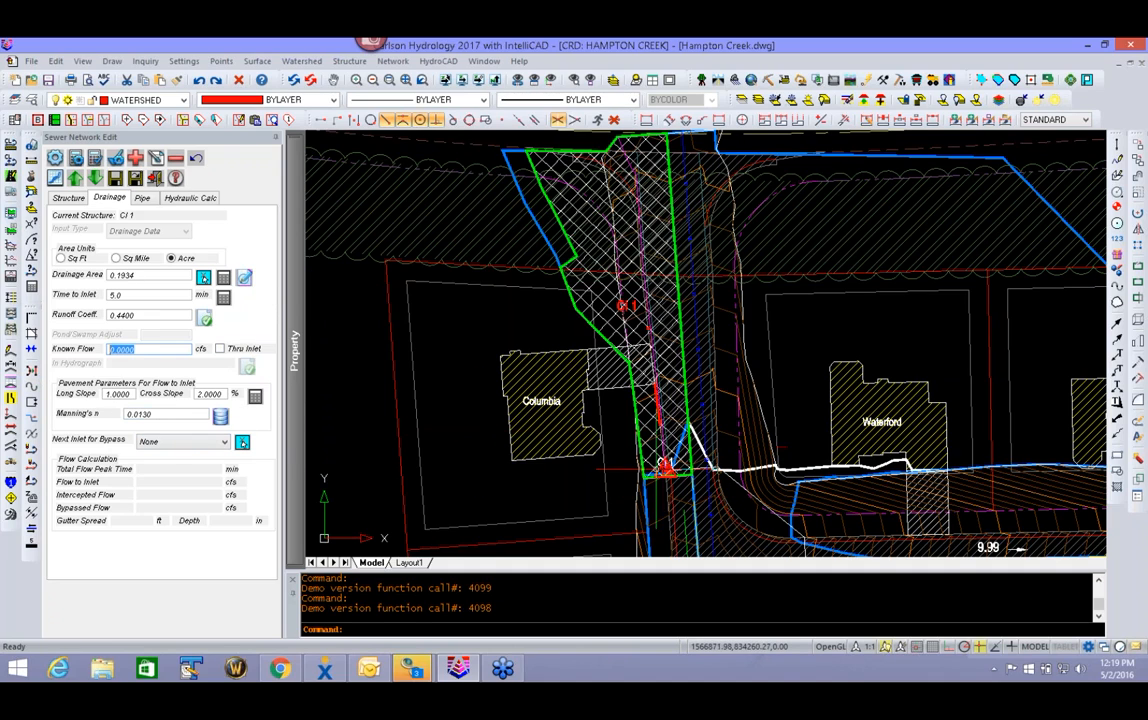
# - Calculate the longitudinal pavement slope for the flow to inlet CI 1
pyautogui.click(256, 397)
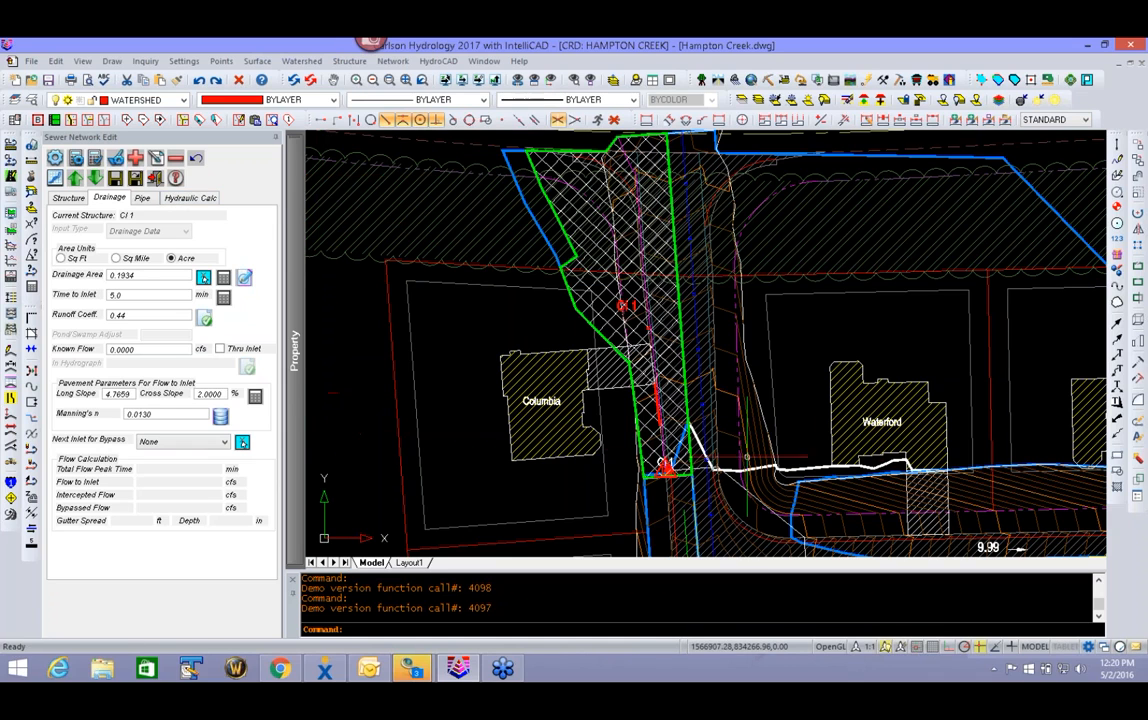
# - Add structure CI 2 by picking a point across the street from CI 1 and connect it automatically to CI 1
pyautogui.scroll(5, 600, 380)
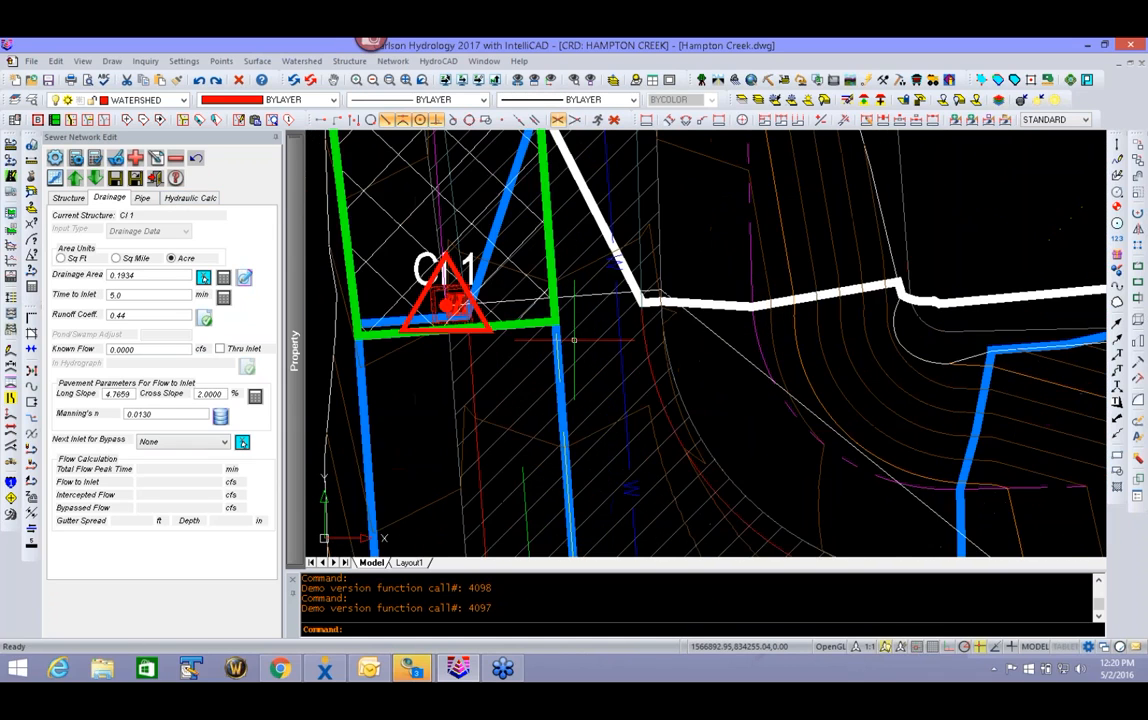
pyautogui.moveTo(574, 340); pyautogui.dragTo(684, 365, button='middle')
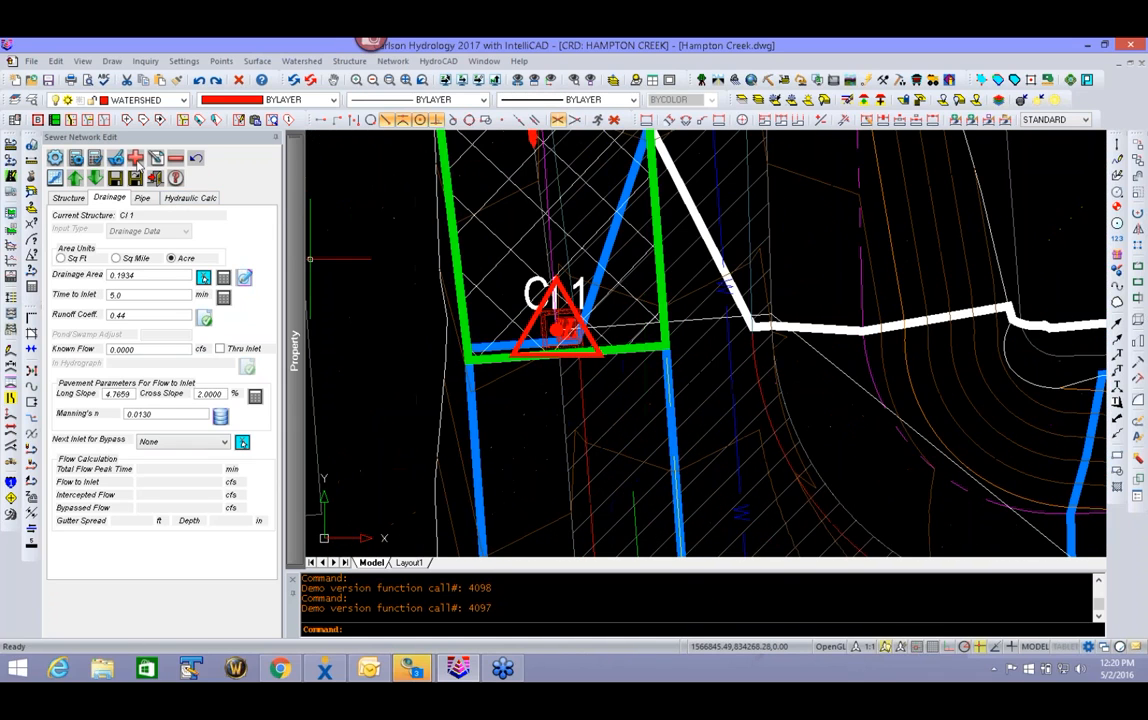
pyautogui.click(136, 160)
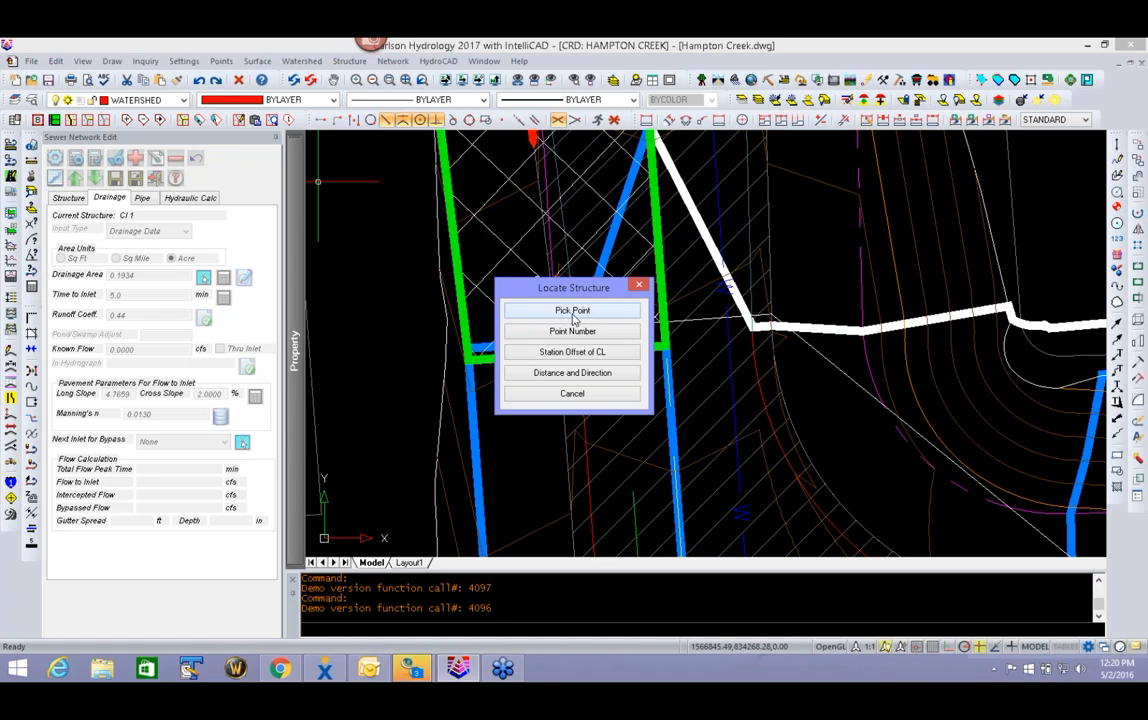
pyautogui.click(573, 311)
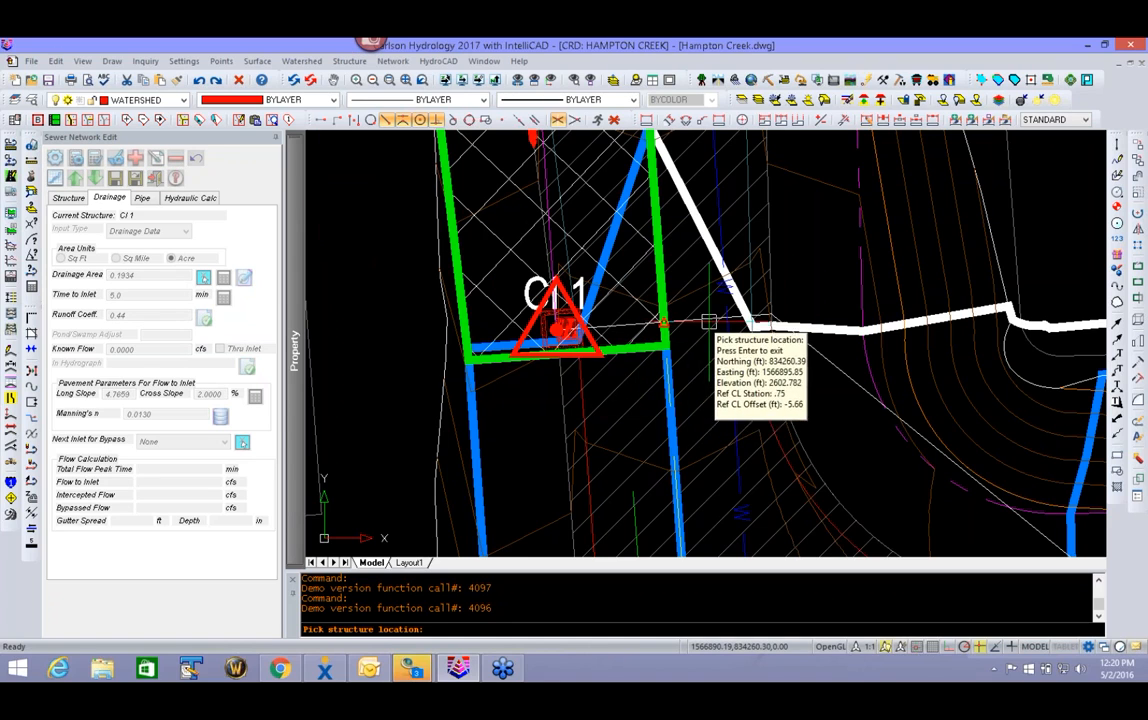
pyautogui.scroll(3, 770, 326)
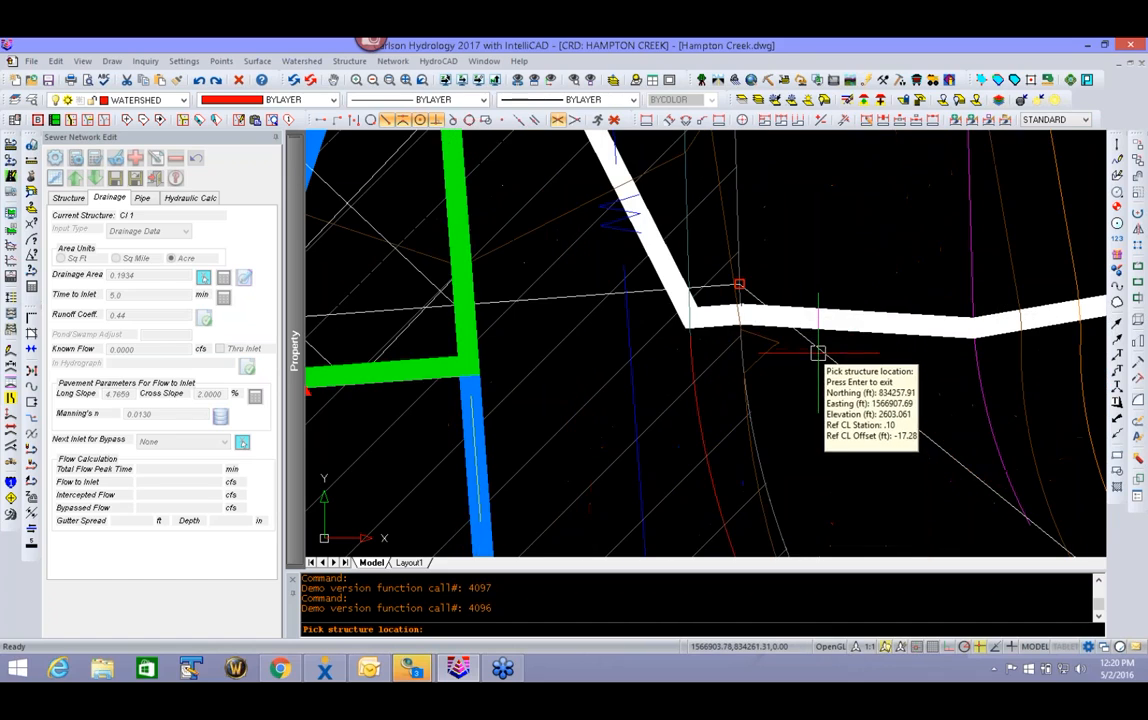
pyautogui.click(818, 350)
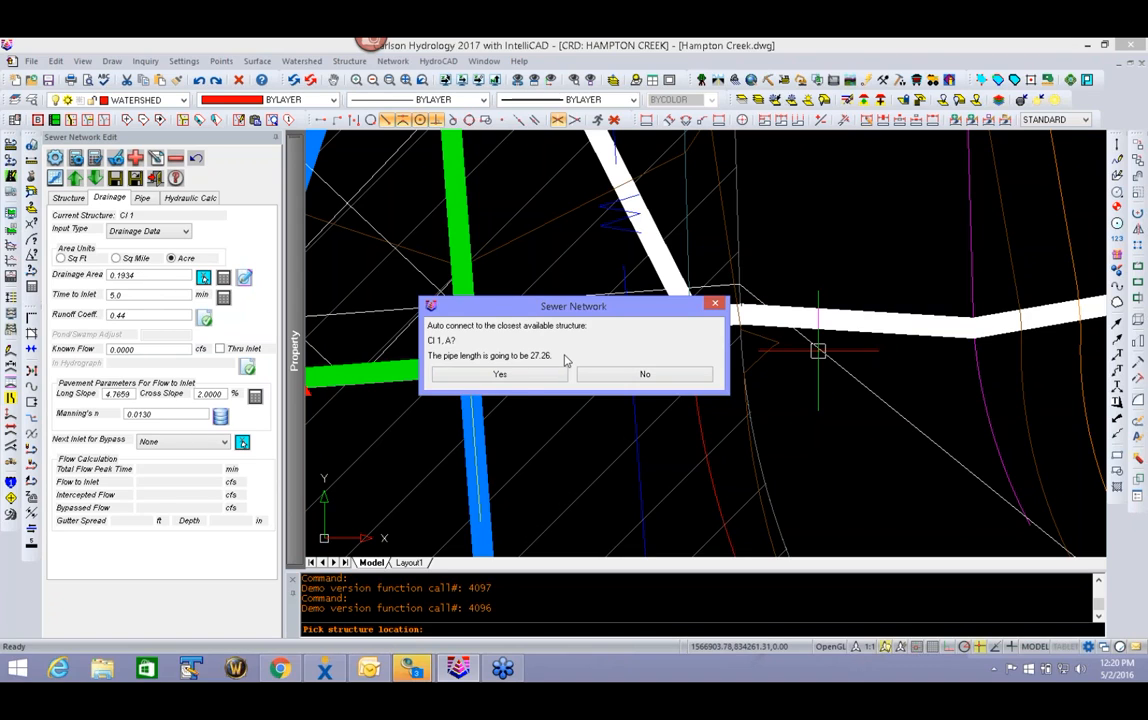
pyautogui.click(523, 376)
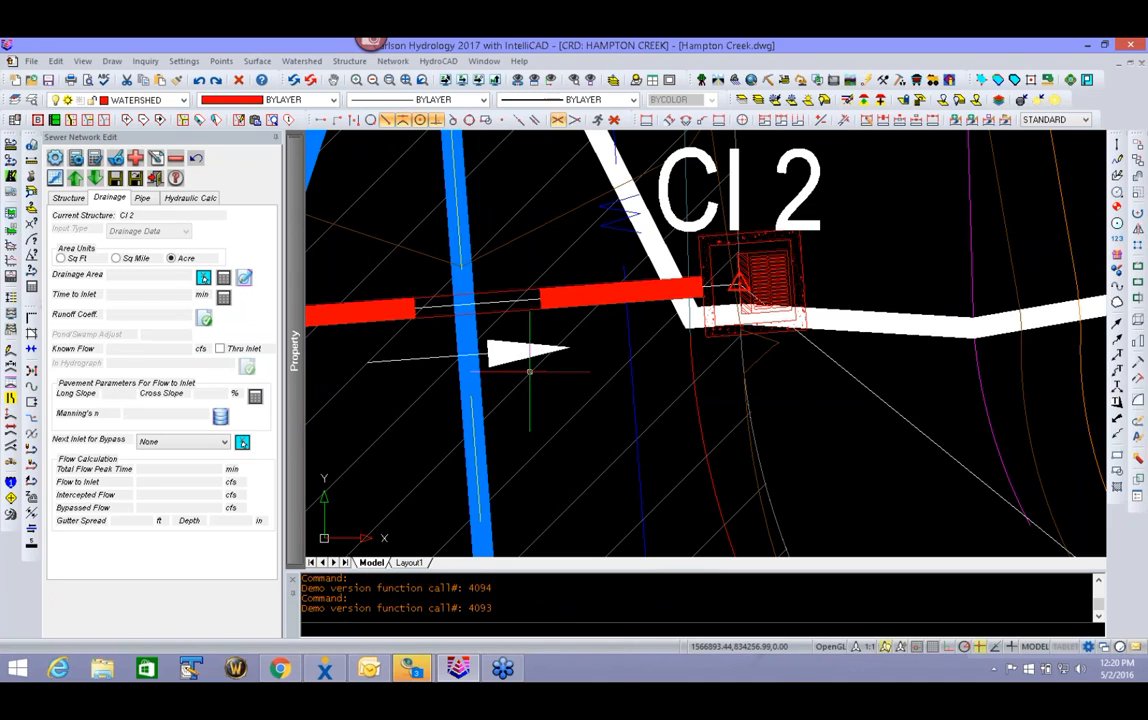
# - Set the symbol rotation of CI 2 to Parallel to CL Up
pyautogui.scroll(-5, 629, 352)
pyautogui.moveTo(629, 352)
pyautogui.mouseDown(button='middle')
pyautogui.moveTo(688, 360)
pyautogui.moveTo(687, 379)
pyautogui.mouseUp(button='middle')
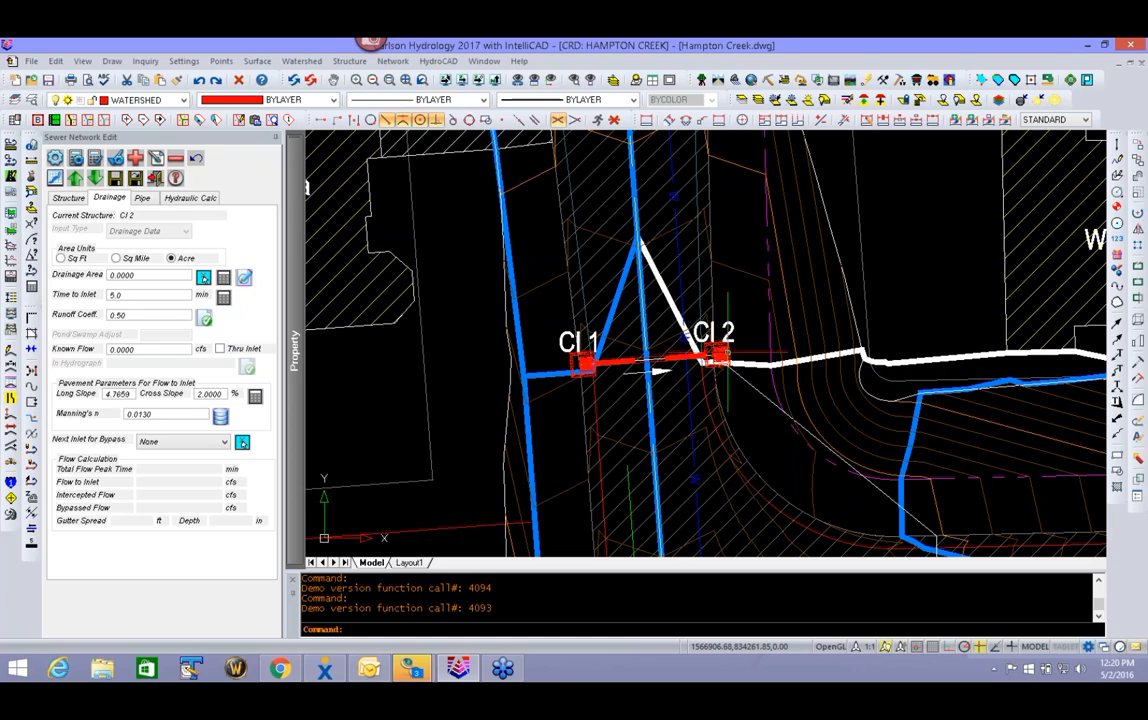
pyautogui.click(68, 197)
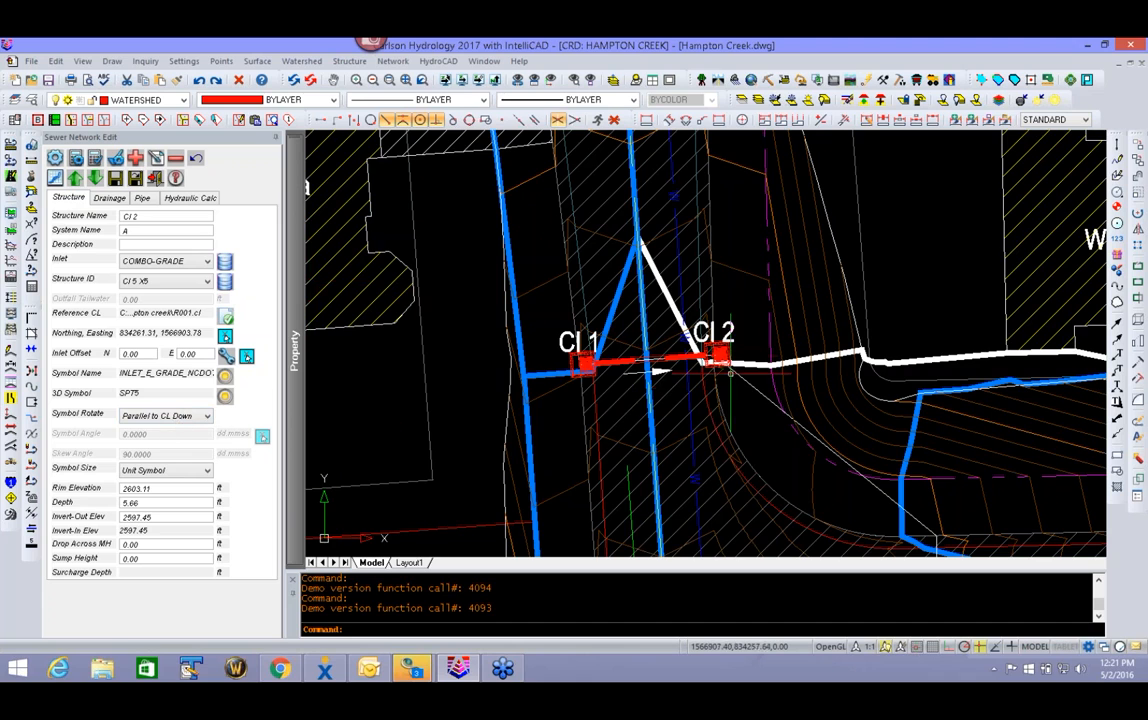
pyautogui.scroll(6, 710, 335)
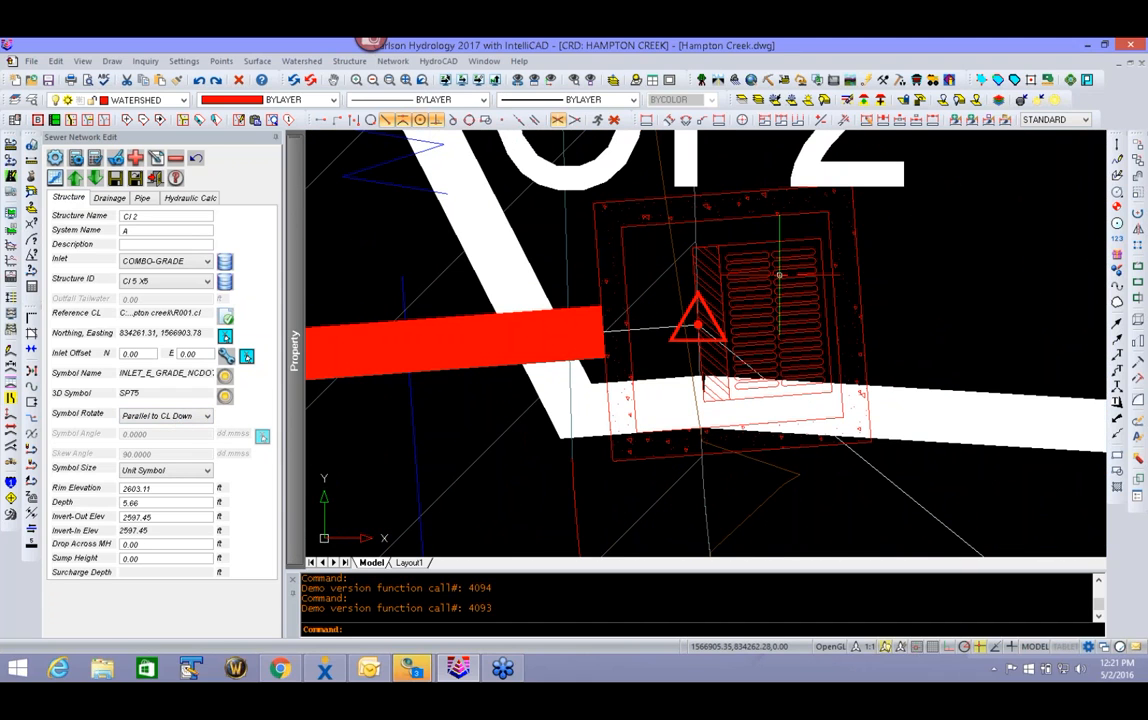
pyautogui.scroll(-5, 779, 272)
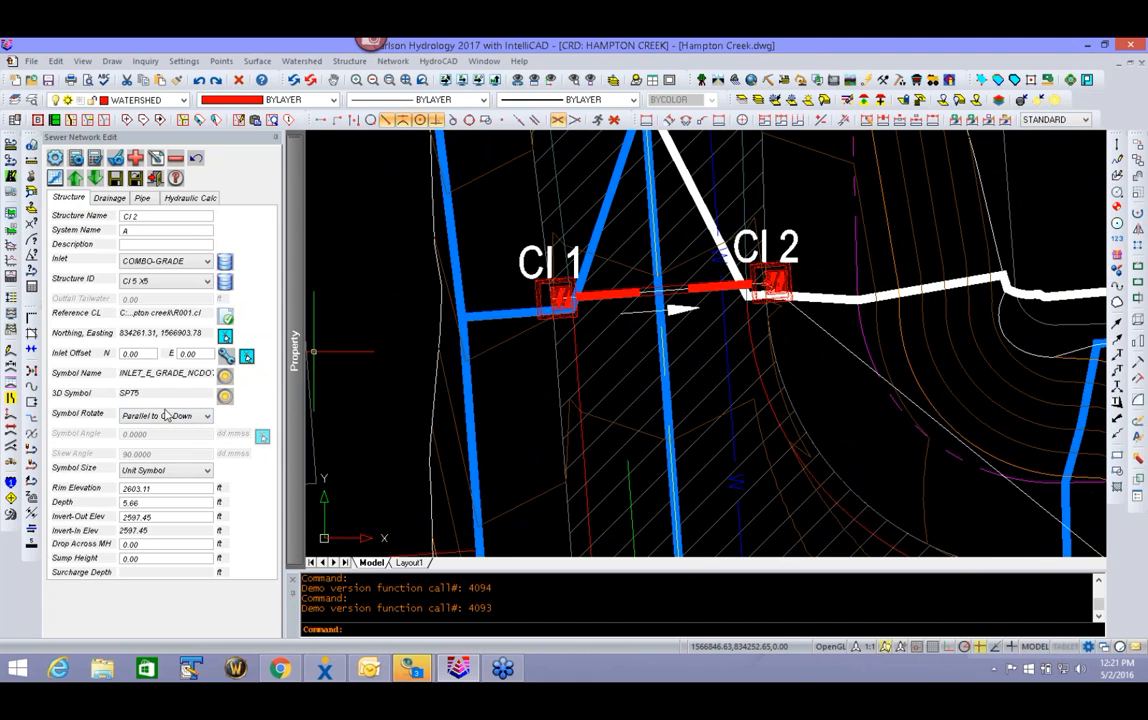
pyautogui.click(161, 416)
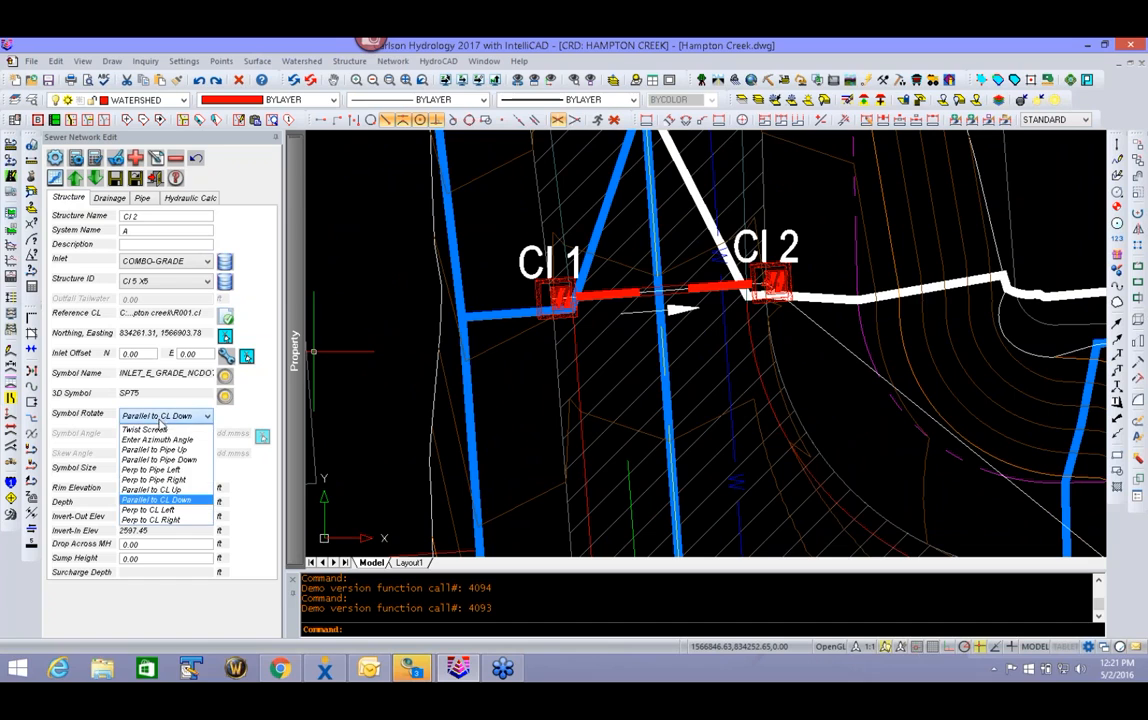
pyautogui.click(137, 491)
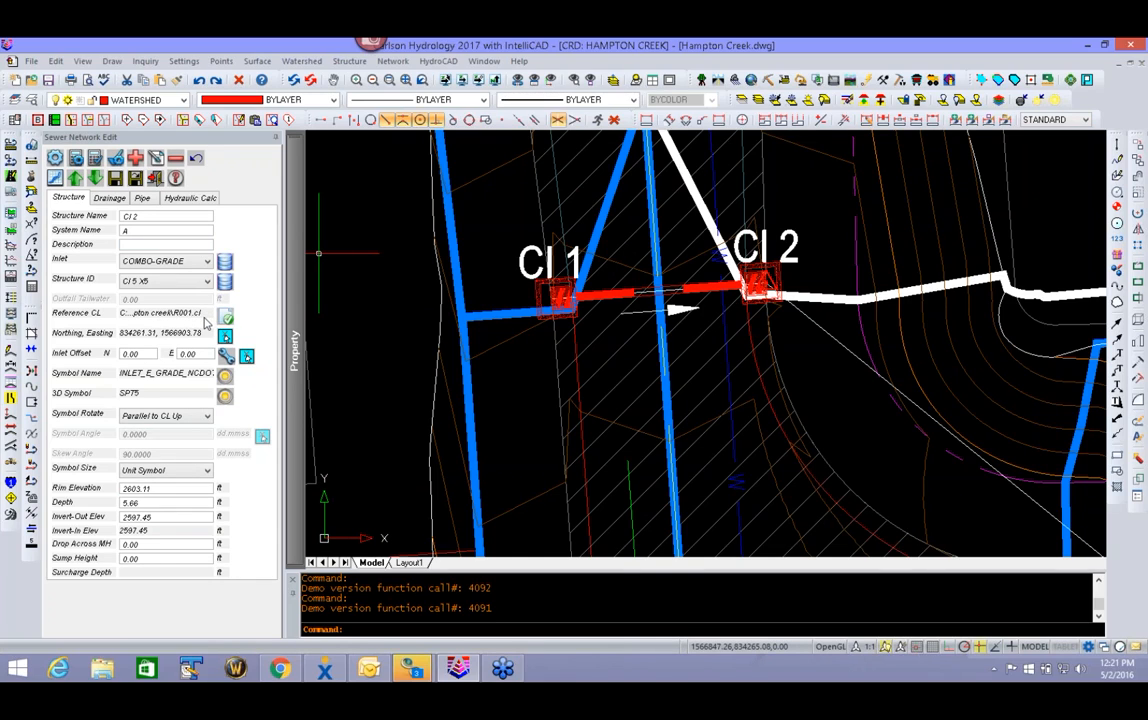
# - Set the pipe between CI 1 and CI 2 to RCP III material with a 15 in size, and check its slope
pyautogui.scroll(-5, 403, 306)
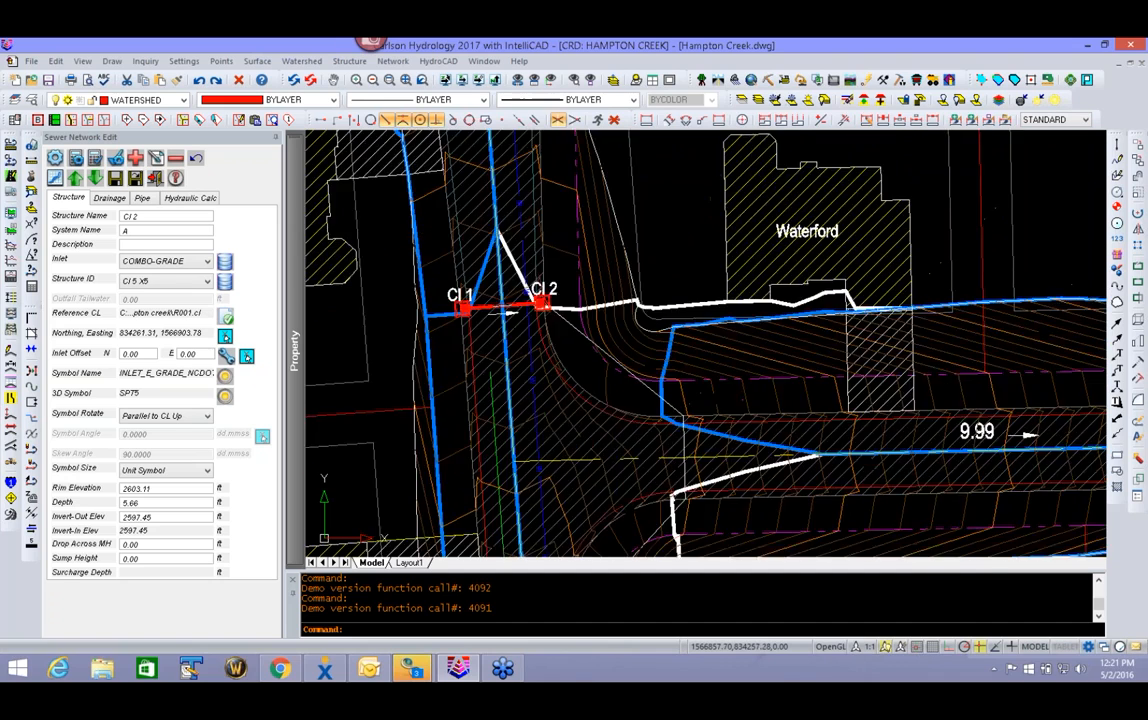
pyautogui.moveTo(580, 438); pyautogui.dragTo(671, 484, button='middle')
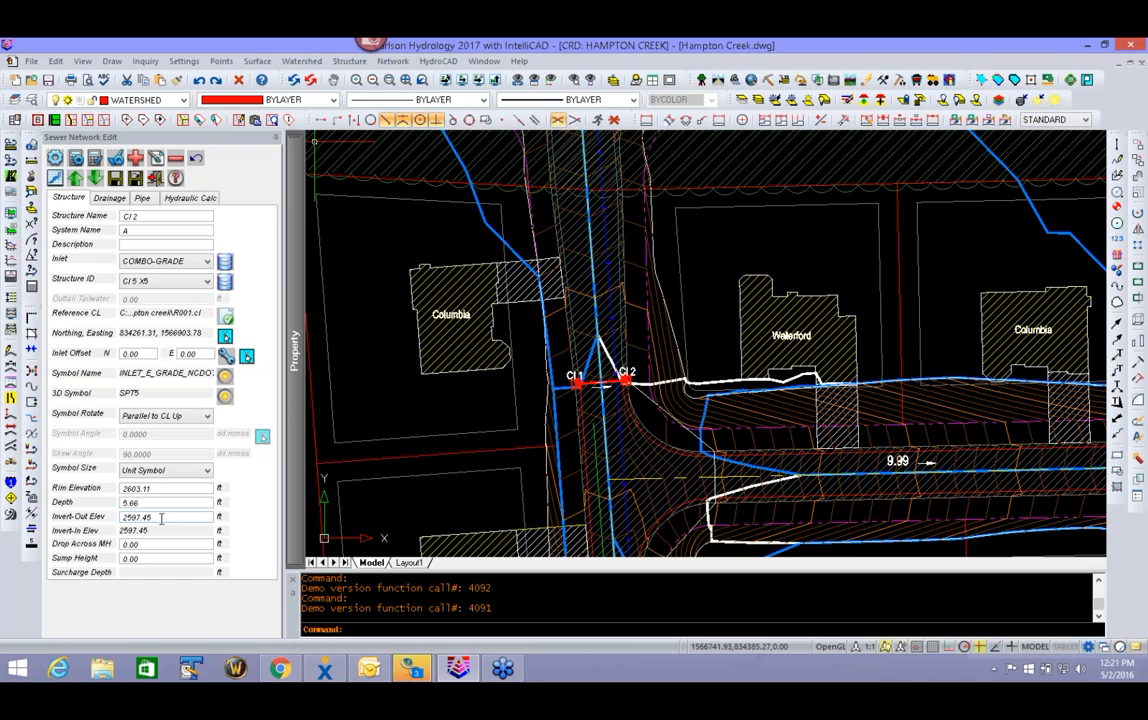
pyautogui.click(184, 196)
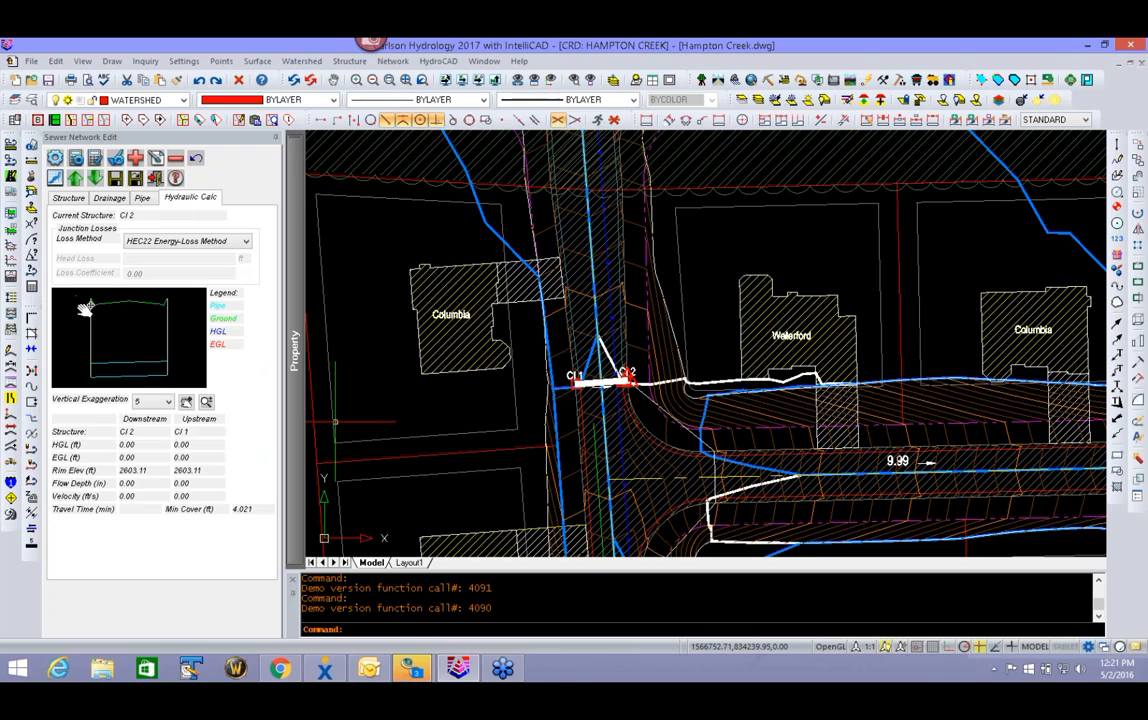
pyautogui.click(143, 198)
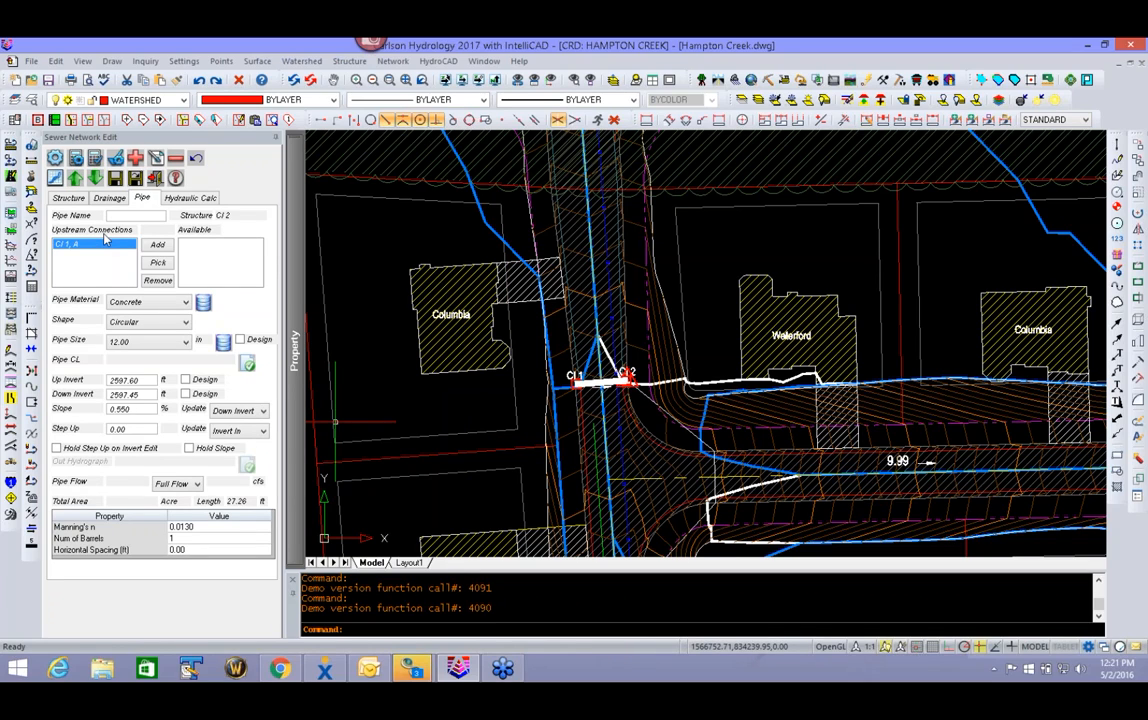
pyautogui.click(168, 302)
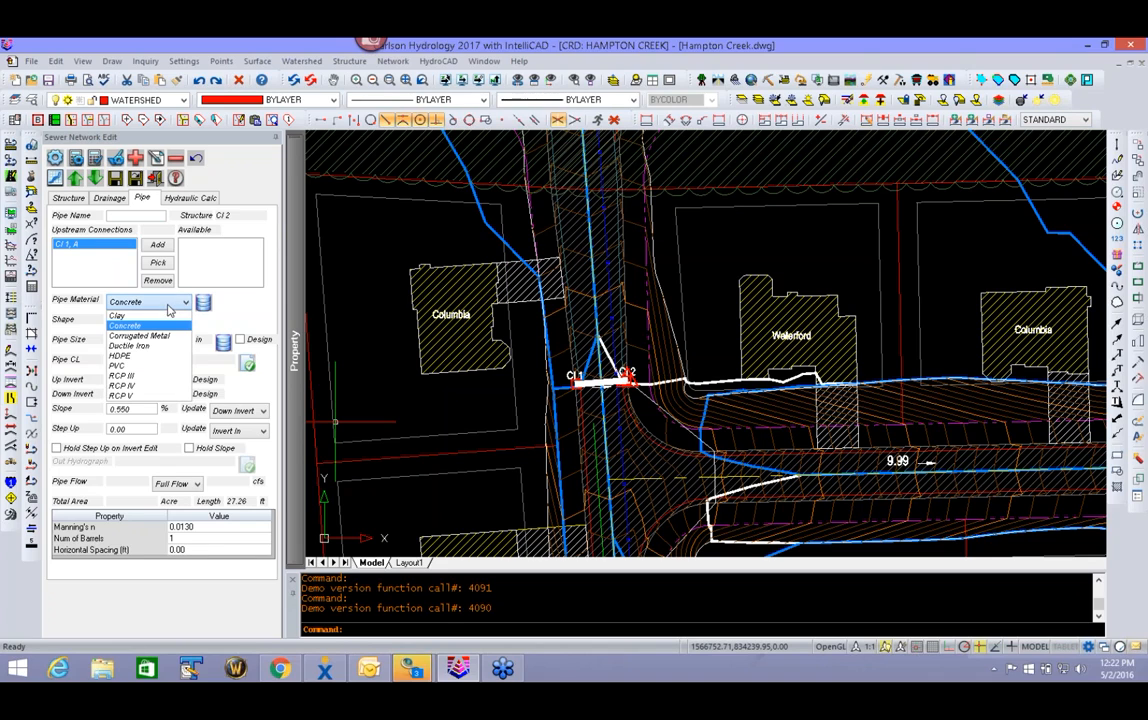
pyautogui.click(121, 375)
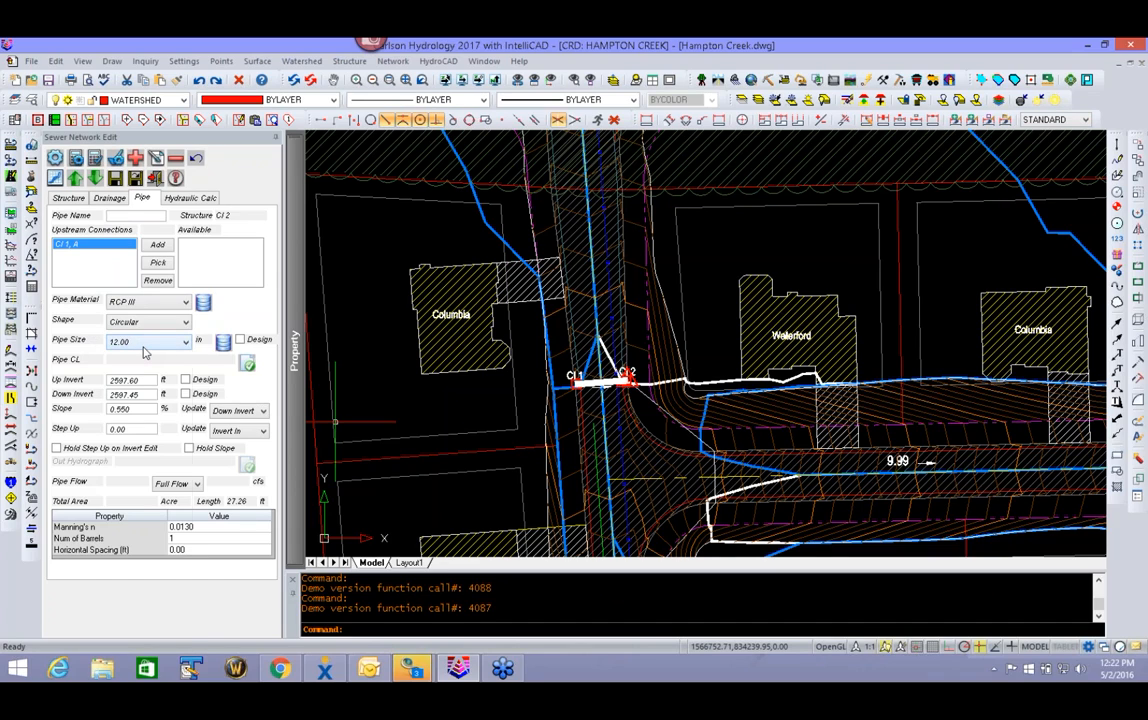
pyautogui.click(142, 342)
pyautogui.click(130, 370)
pyautogui.doubleClick(134, 410)
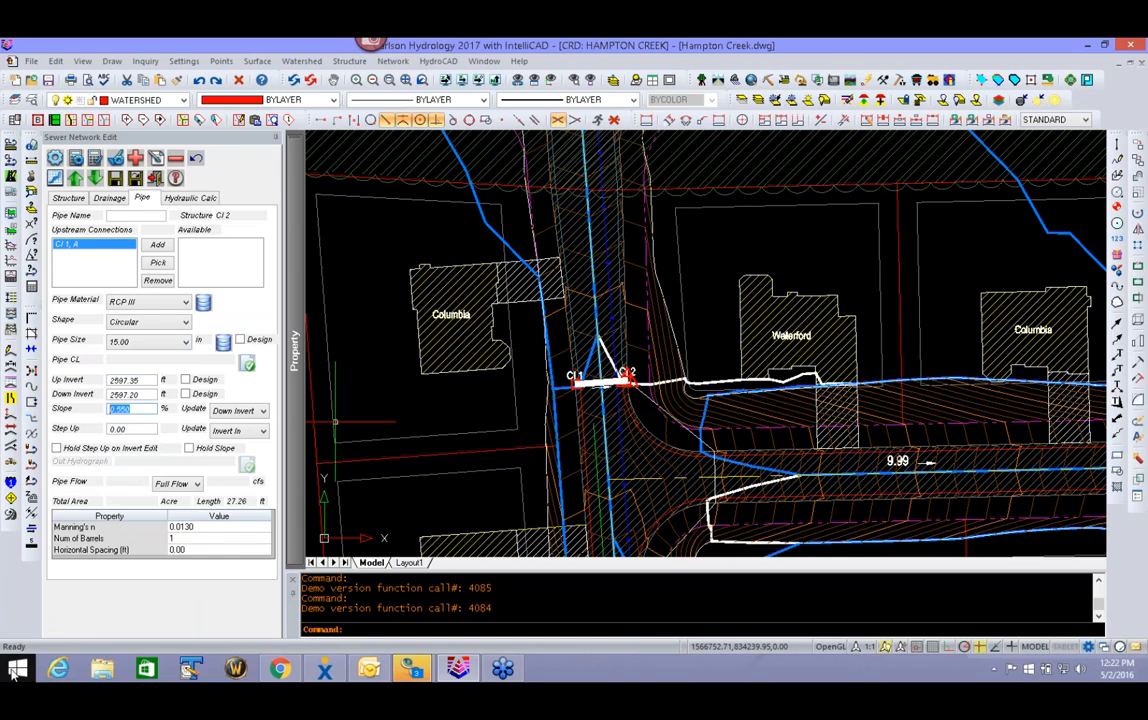
pyautogui.click(142, 413)
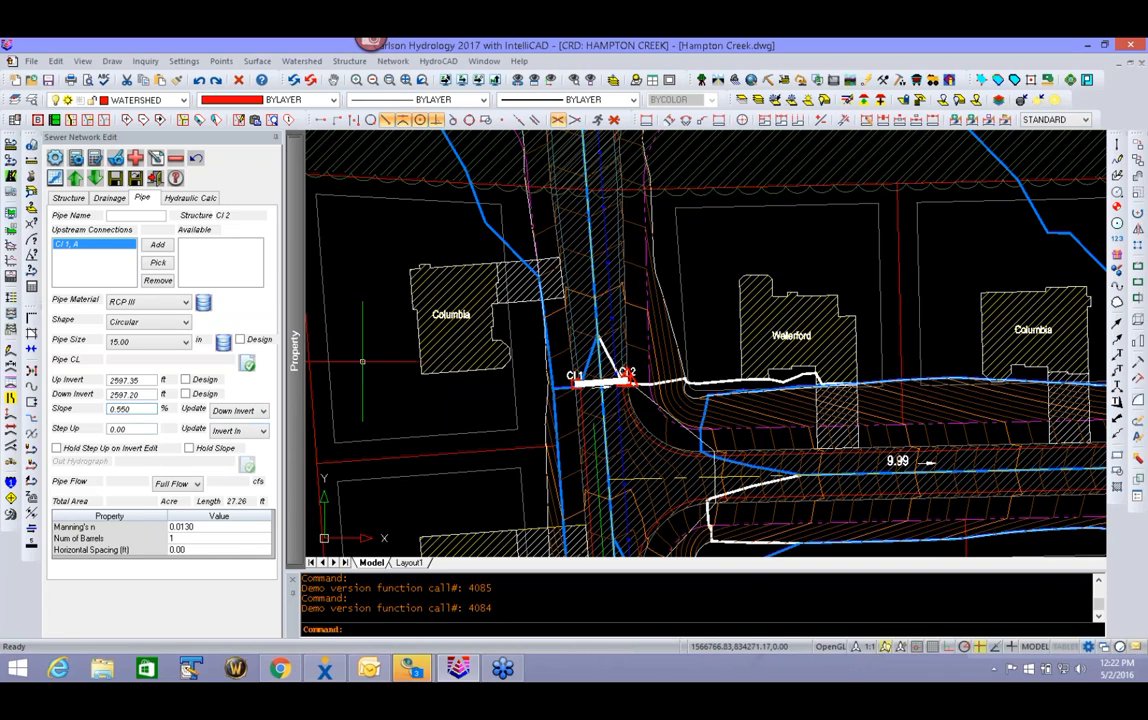
# - Define the drainage area of CI 2 by selecting the blue watershed perimeter polyline northeast of the inlet
pyautogui.click(110, 198)
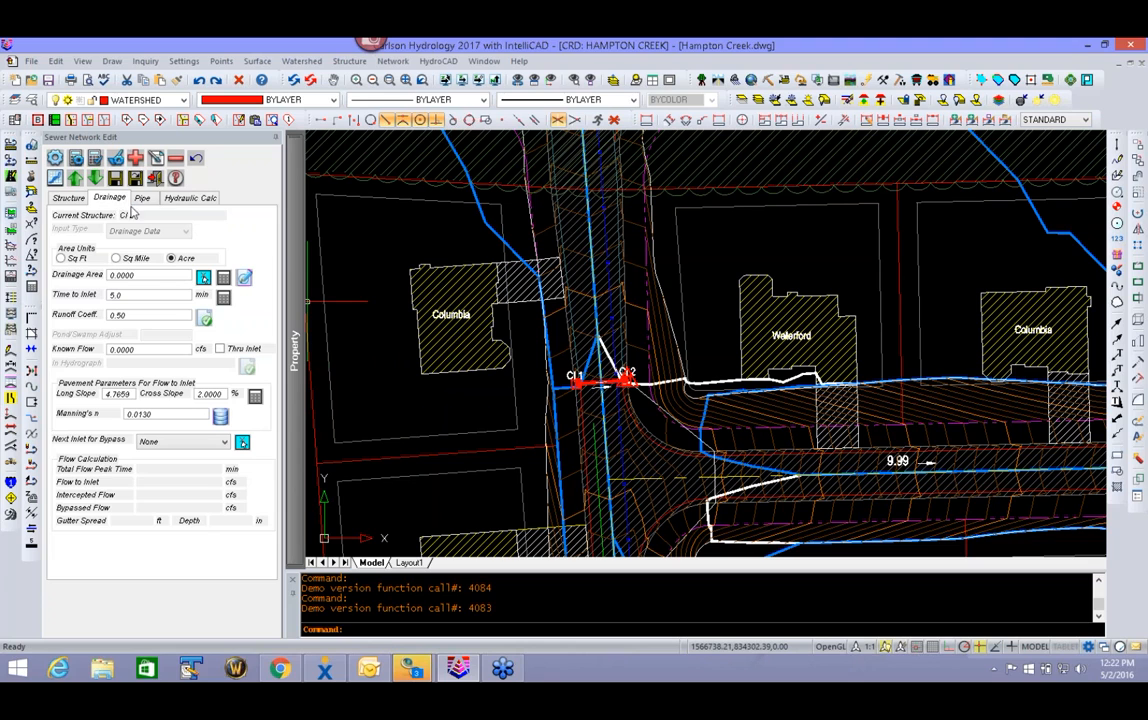
pyautogui.moveTo(640, 300); pyautogui.dragTo(617, 377, button='middle')
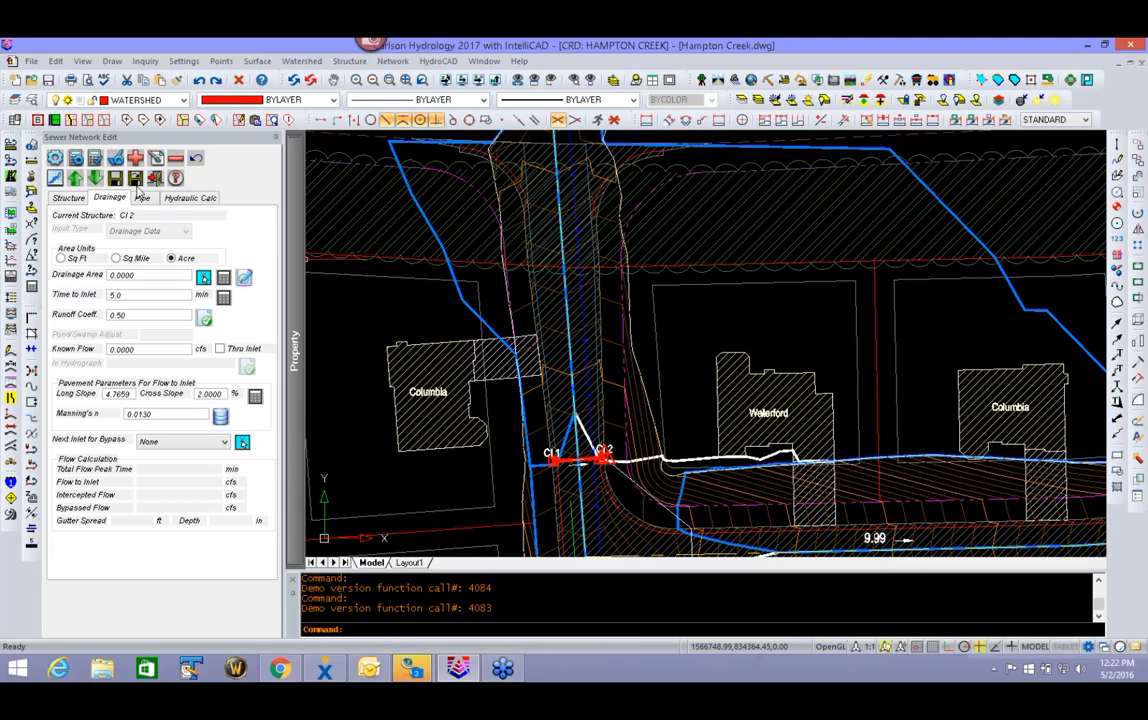
pyautogui.click(203, 277)
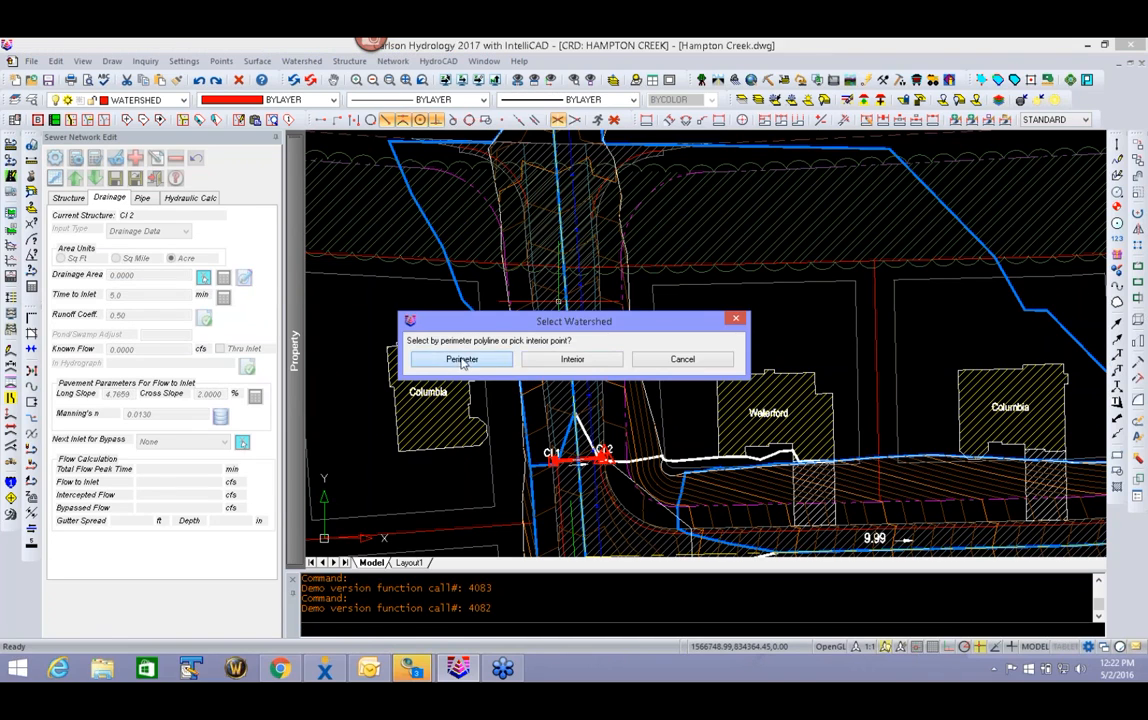
pyautogui.click(462, 359)
pyautogui.click(1018, 297)
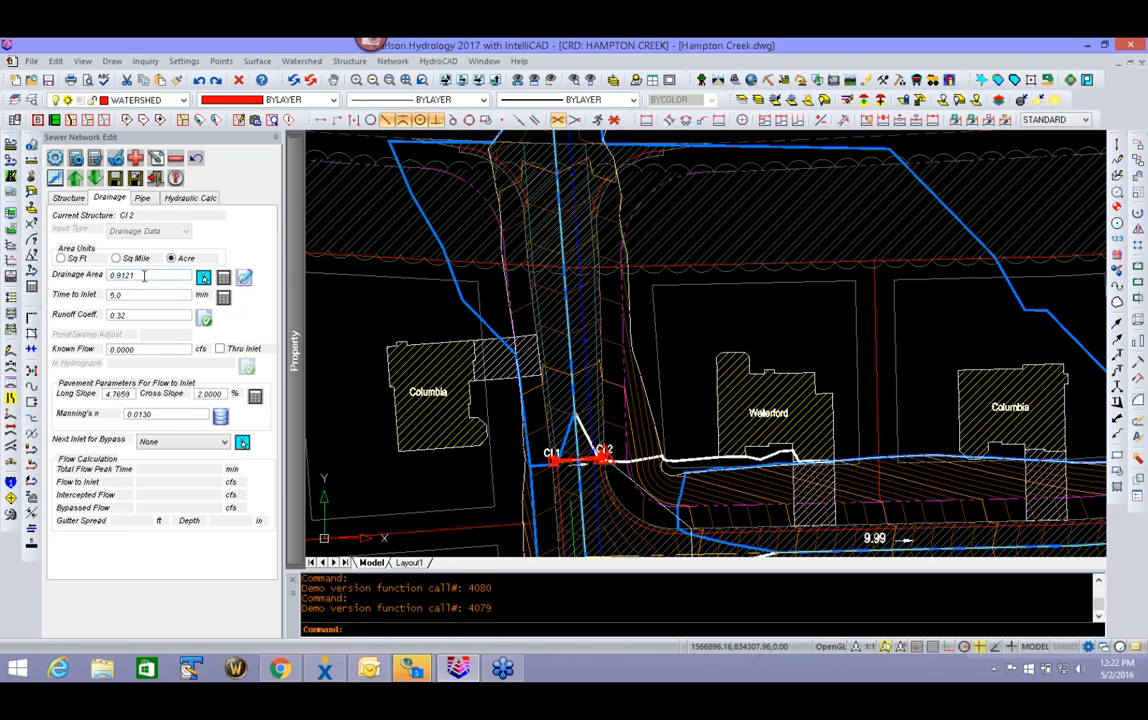
# - Review the ground cover areas behind CI 2's runoff coefficient and accept the drainage runoff areas
pyautogui.click(204, 319)
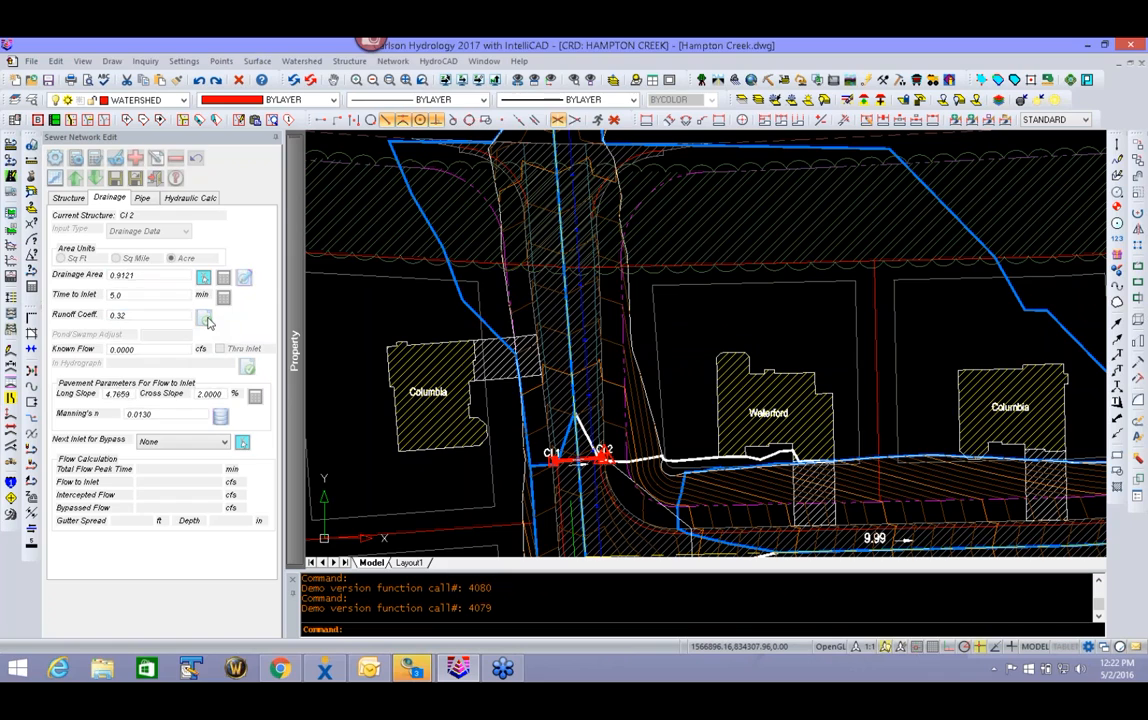
pyautogui.moveTo(502, 246); pyautogui.dragTo(135, 202)
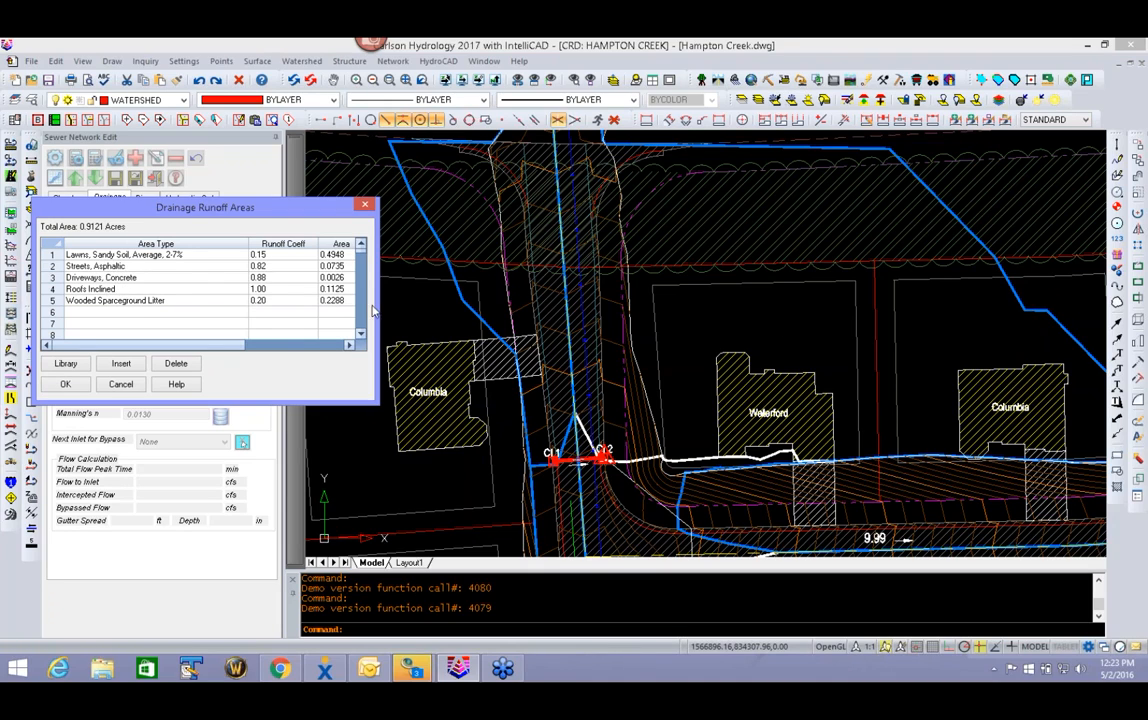
pyautogui.click(65, 384)
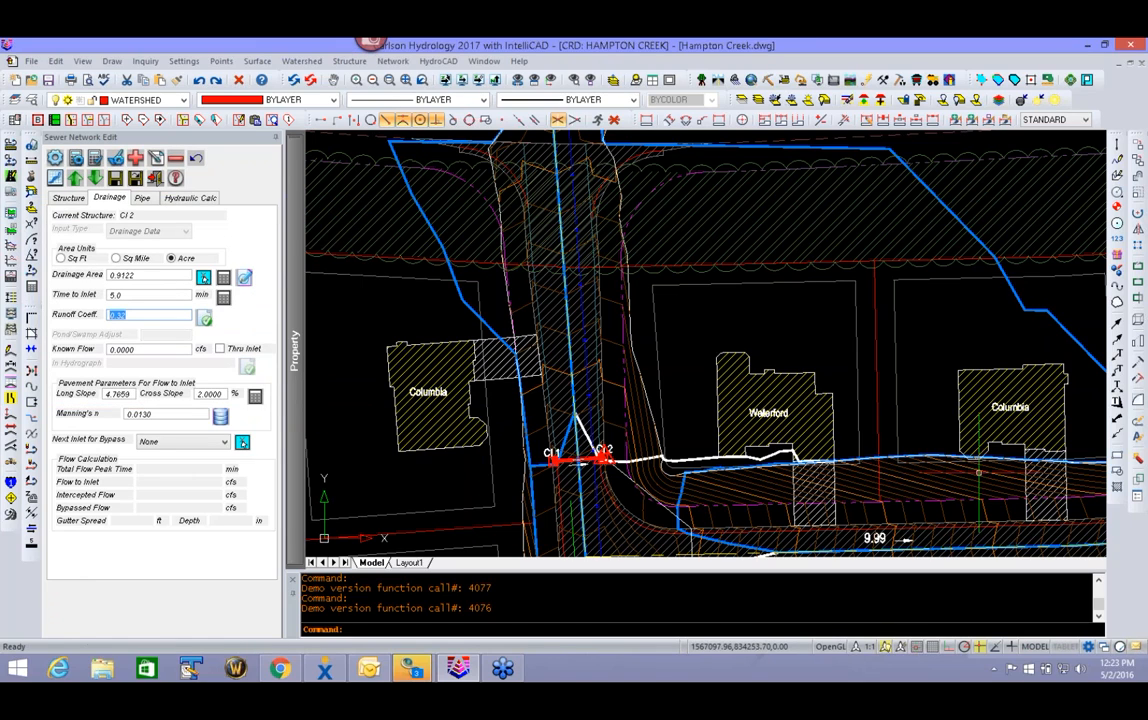
# - Check CI 2's pavement parameters and pipe data without changing them, and calculate the flows of the sewer network
pyautogui.scroll(-5, 760, 435)
pyautogui.scroll(-2, 746, 403)
pyautogui.scroll(8, 690, 360)
pyautogui.scroll(-4, 640, 300)
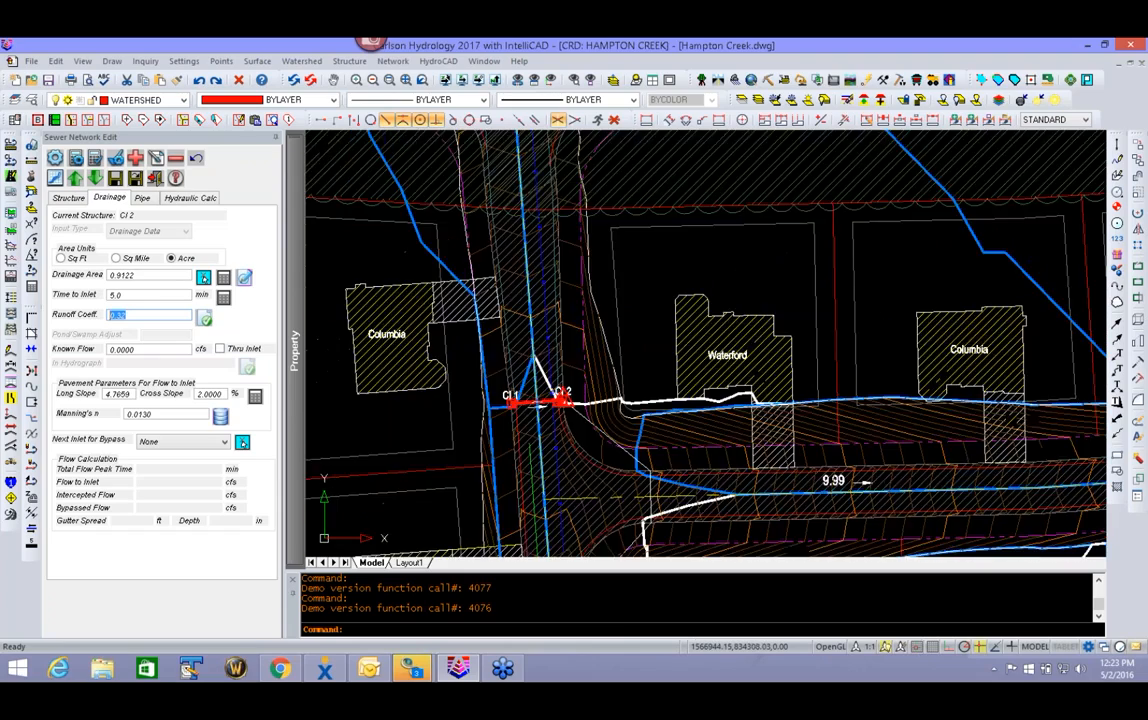
pyautogui.scroll(2, 620, 341)
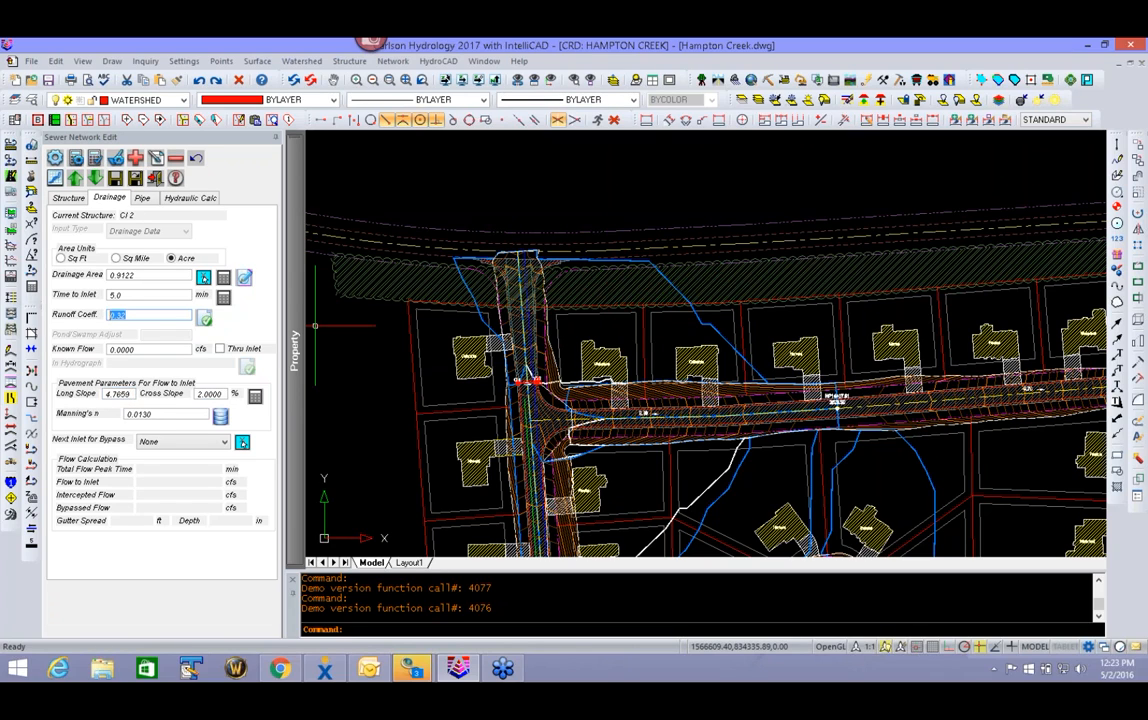
pyautogui.click(214, 394)
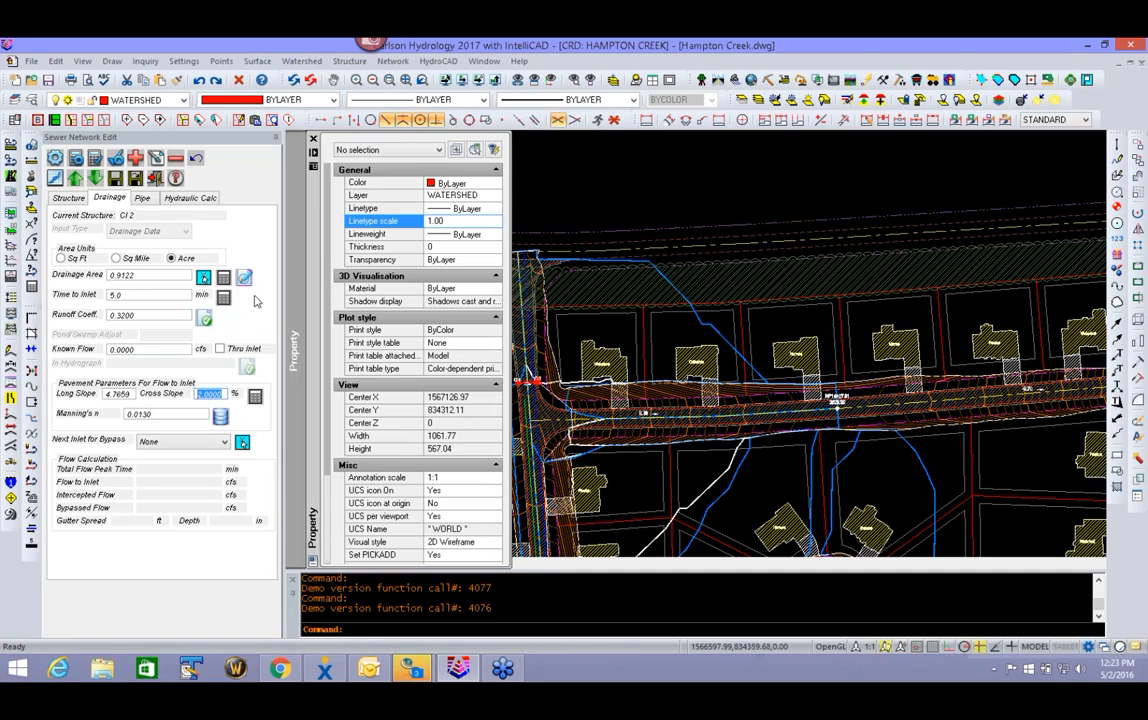
pyautogui.click(144, 199)
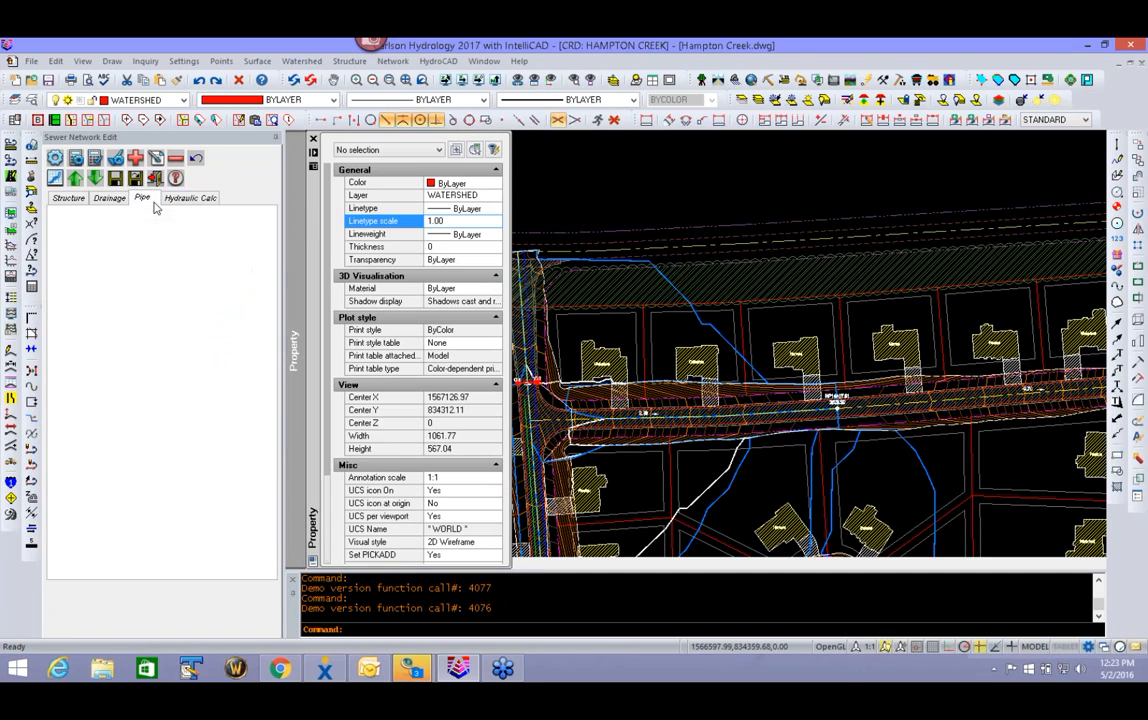
pyautogui.click(95, 159)
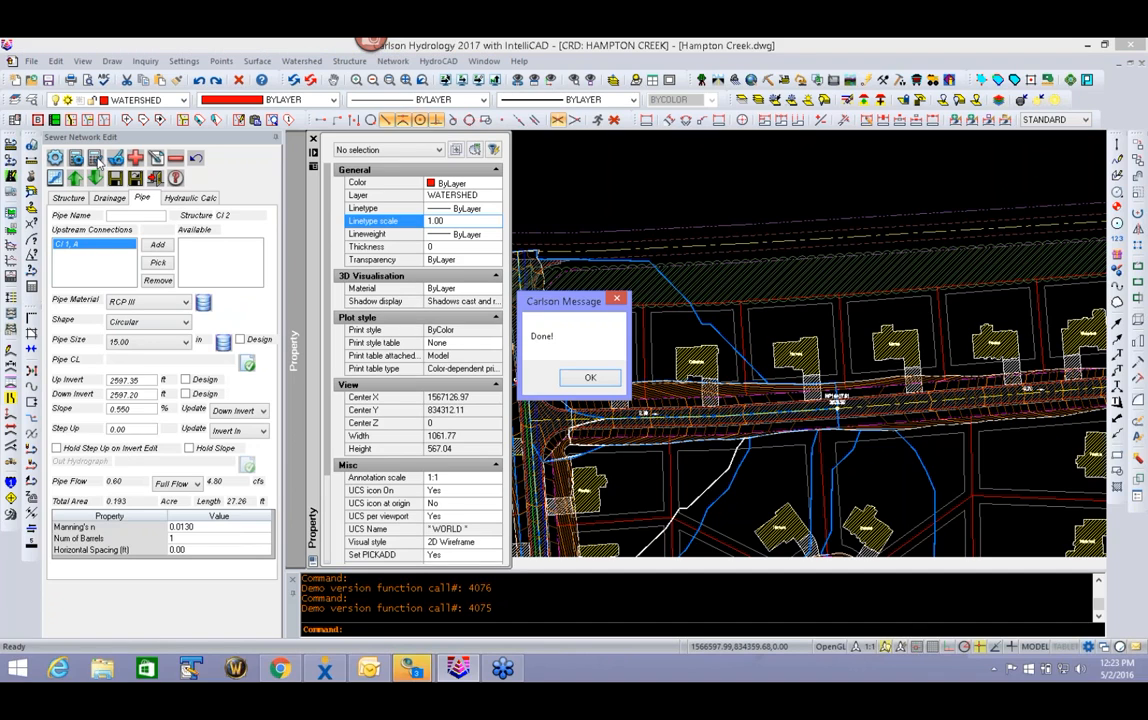
pyautogui.click(590, 377)
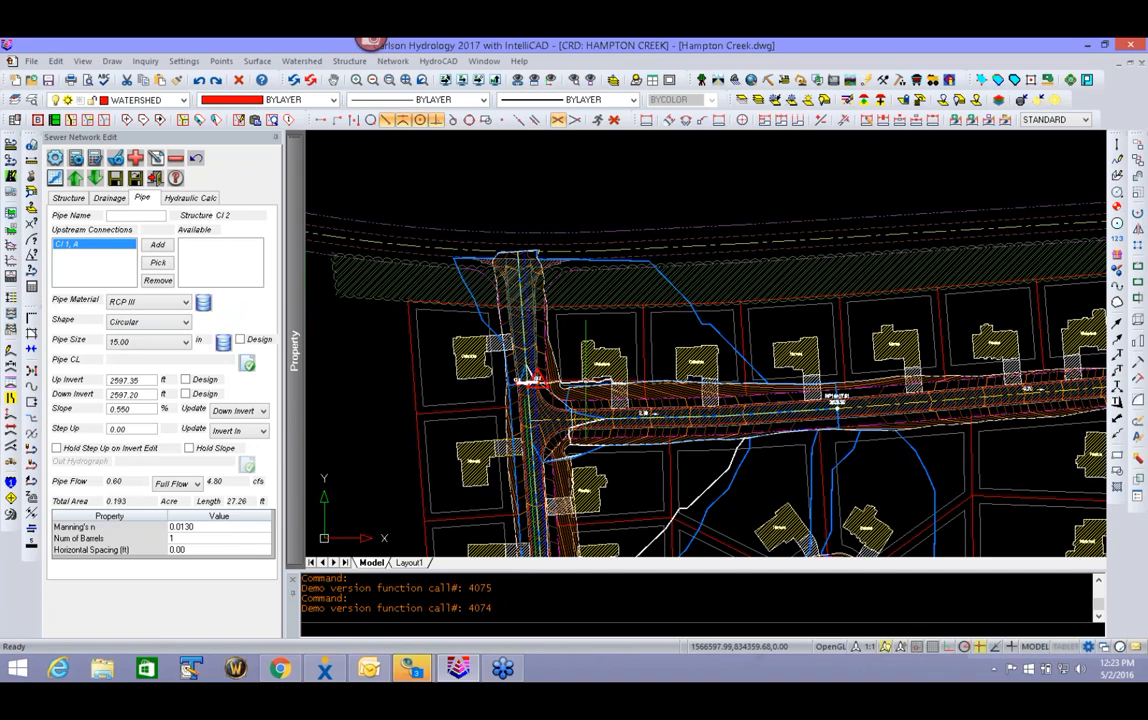
# - Check CI 2's hydraulic calculation results and exit the sewer network editor without saving the changes
pyautogui.click(198, 200)
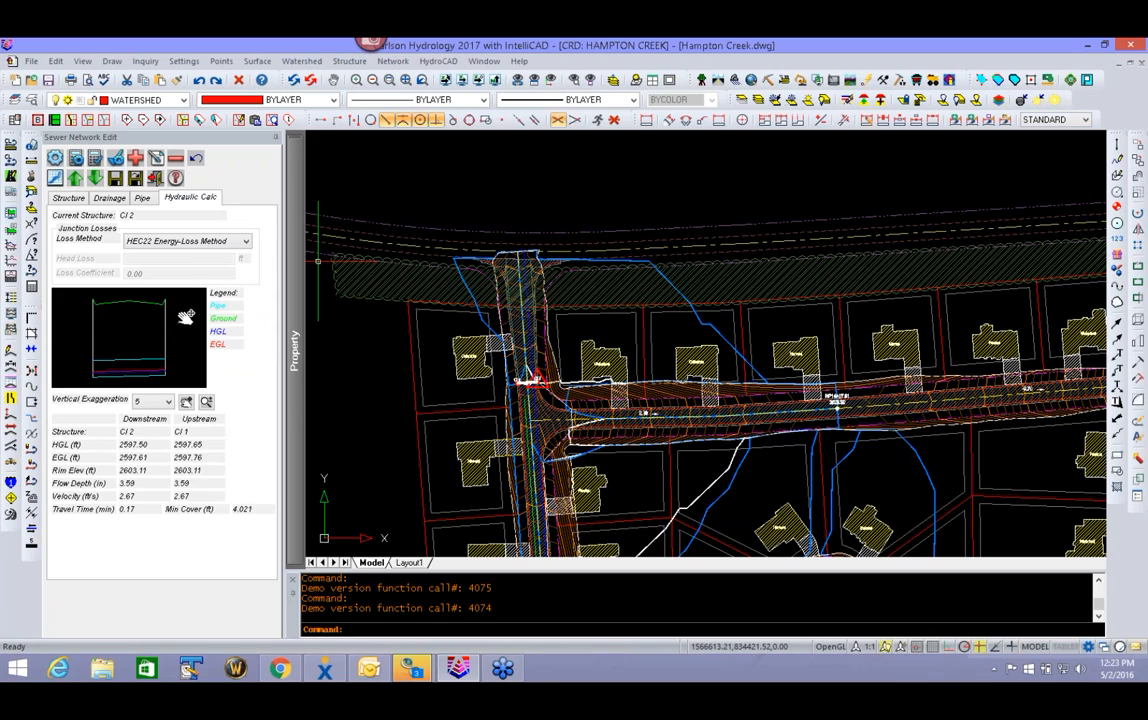
pyautogui.click(155, 178)
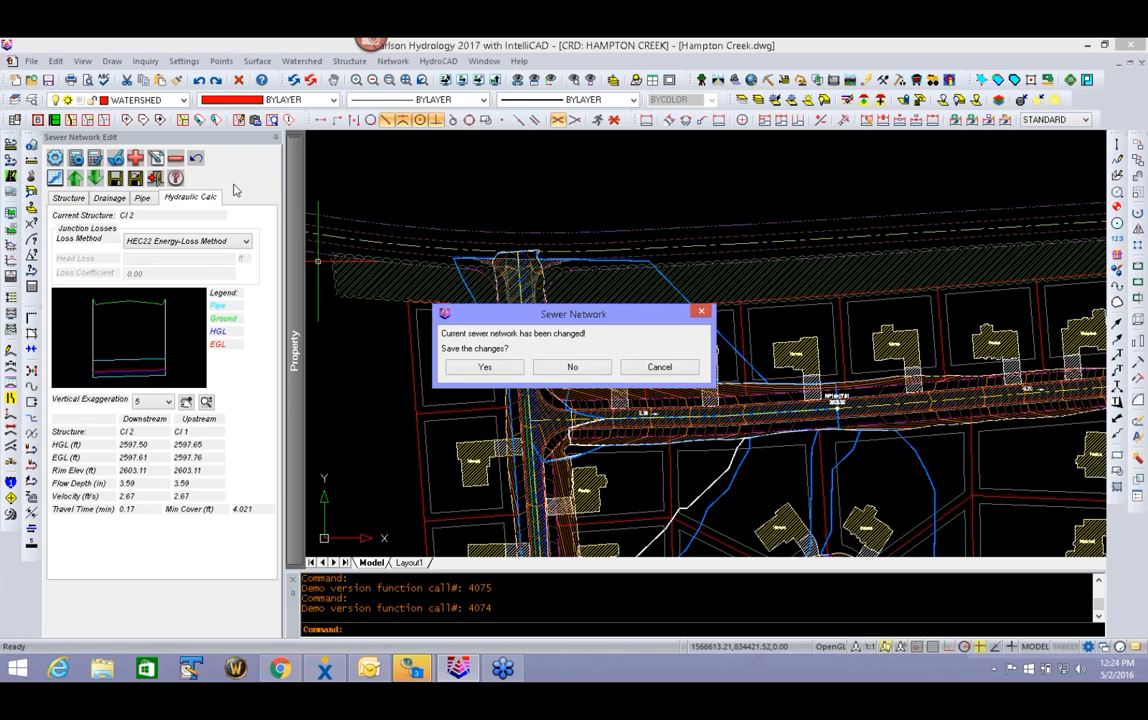
pyautogui.click(572, 367)
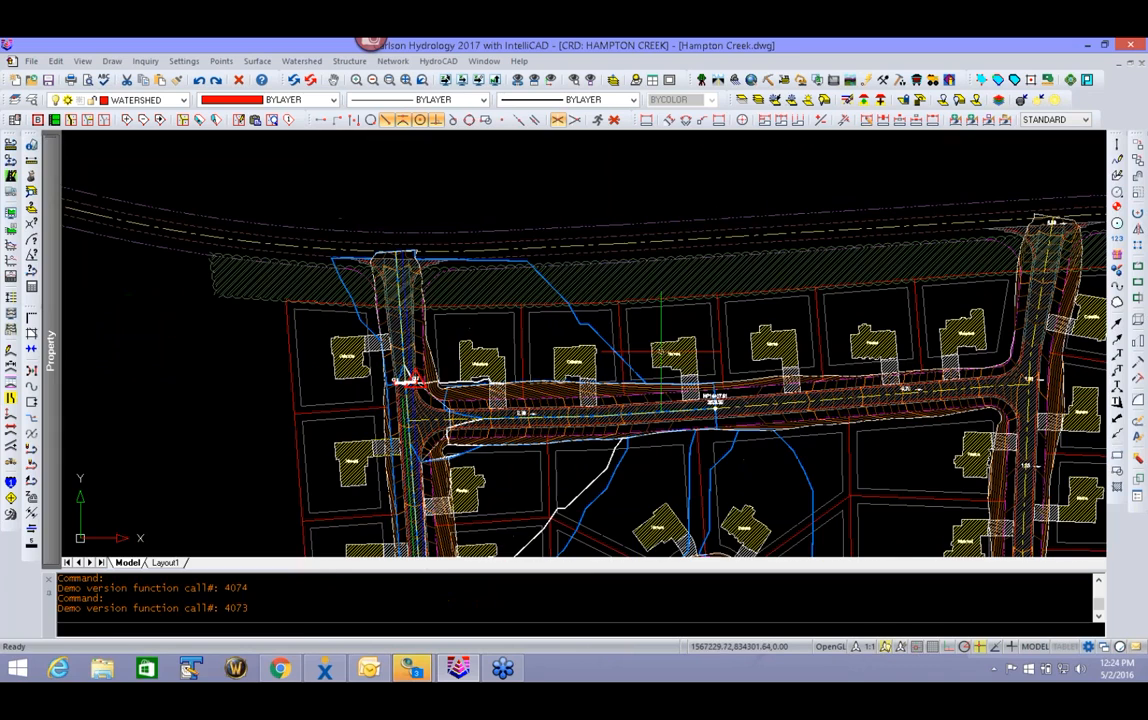
# - Set the active sewer network file to 2016 STORM PRE SIZING.sew in the sewer network settings
pyautogui.click(393, 61)
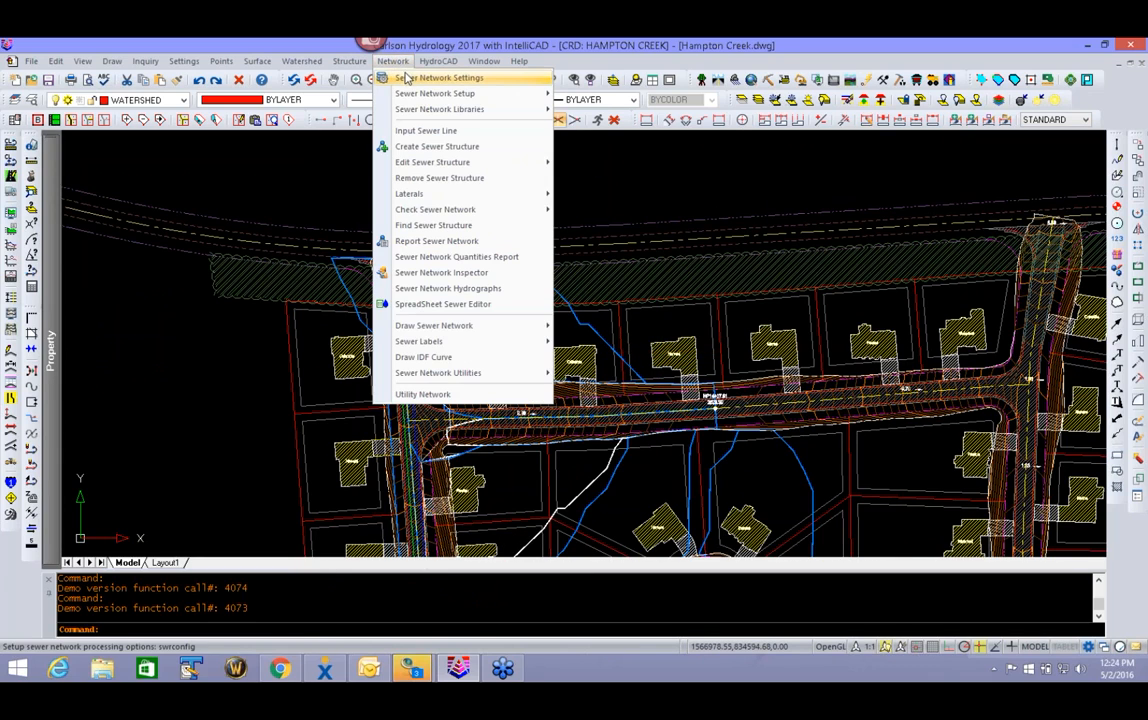
pyautogui.click(412, 77)
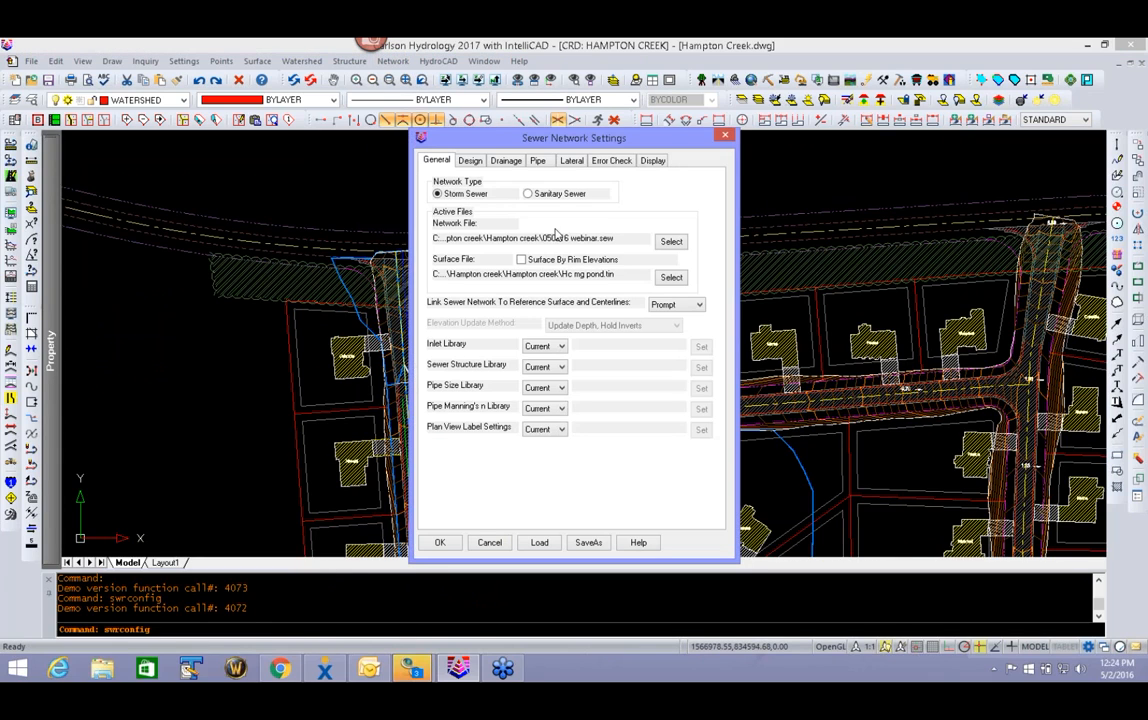
pyautogui.click(671, 241)
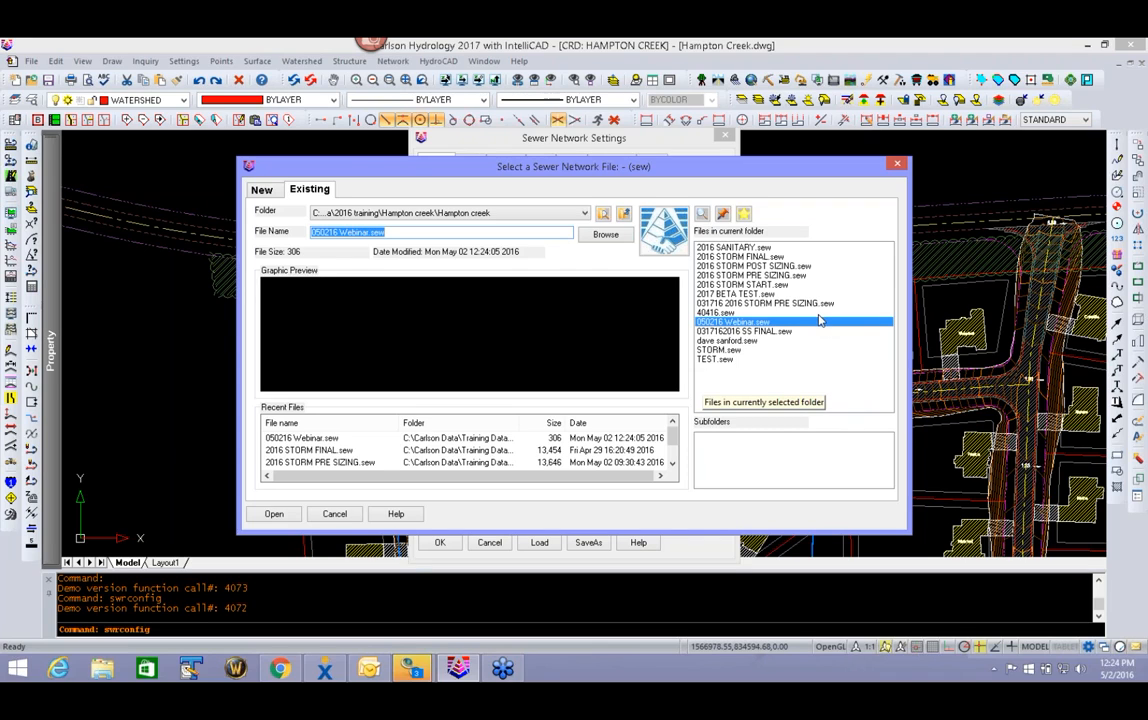
pyautogui.click(790, 303)
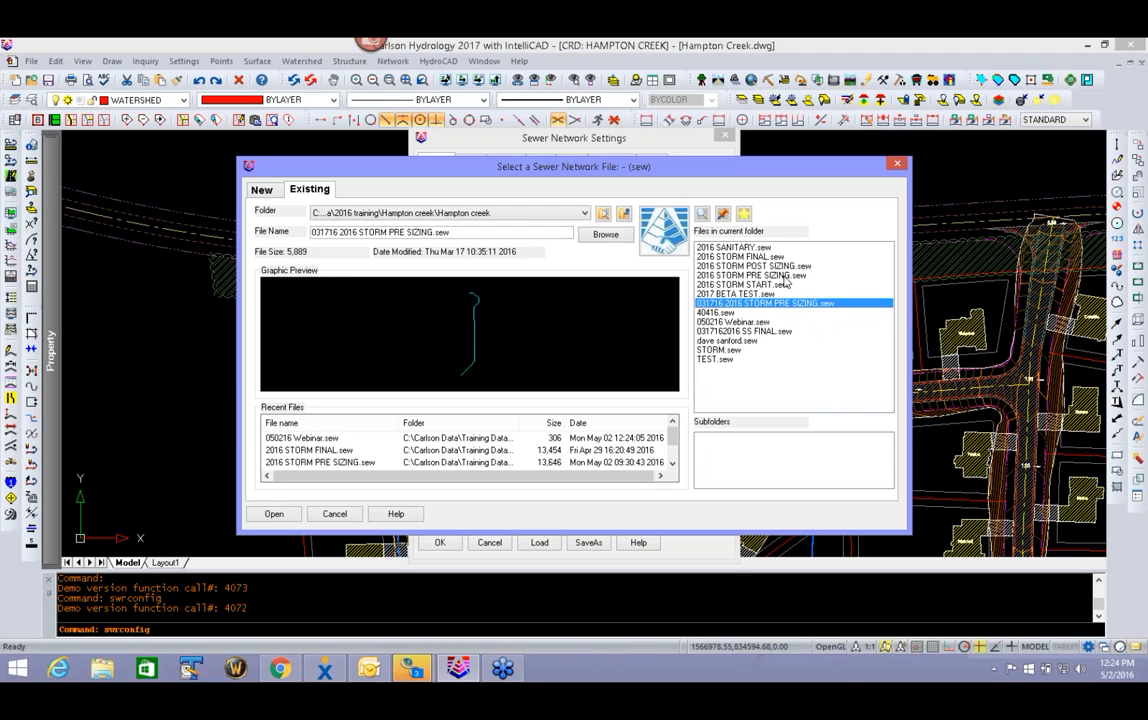
pyautogui.click(760, 275)
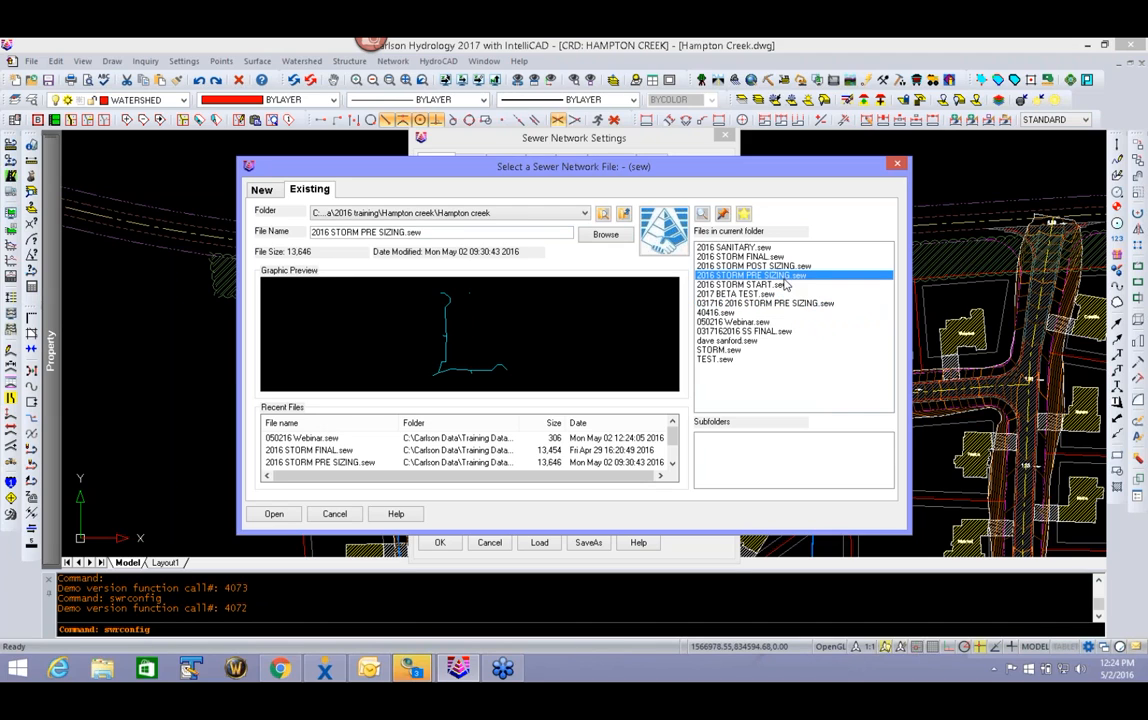
pyautogui.click(268, 513)
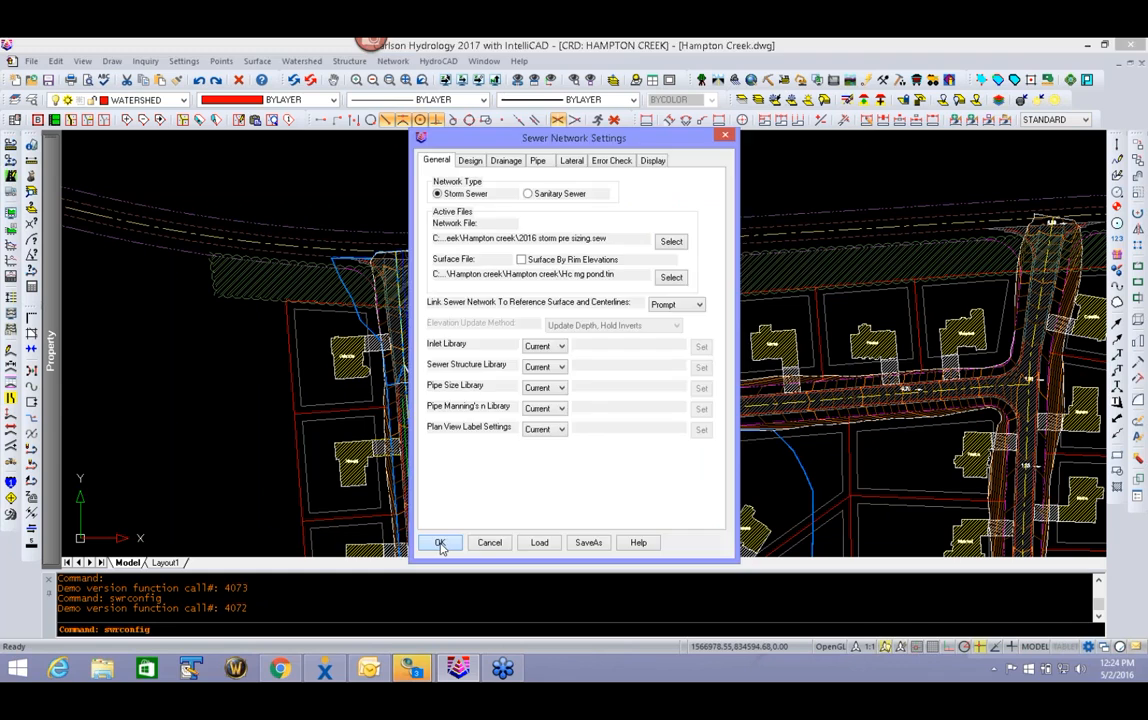
pyautogui.click(440, 543)
# - Draw the active sewer network in plan view
pyautogui.scroll(3, 615, 318)
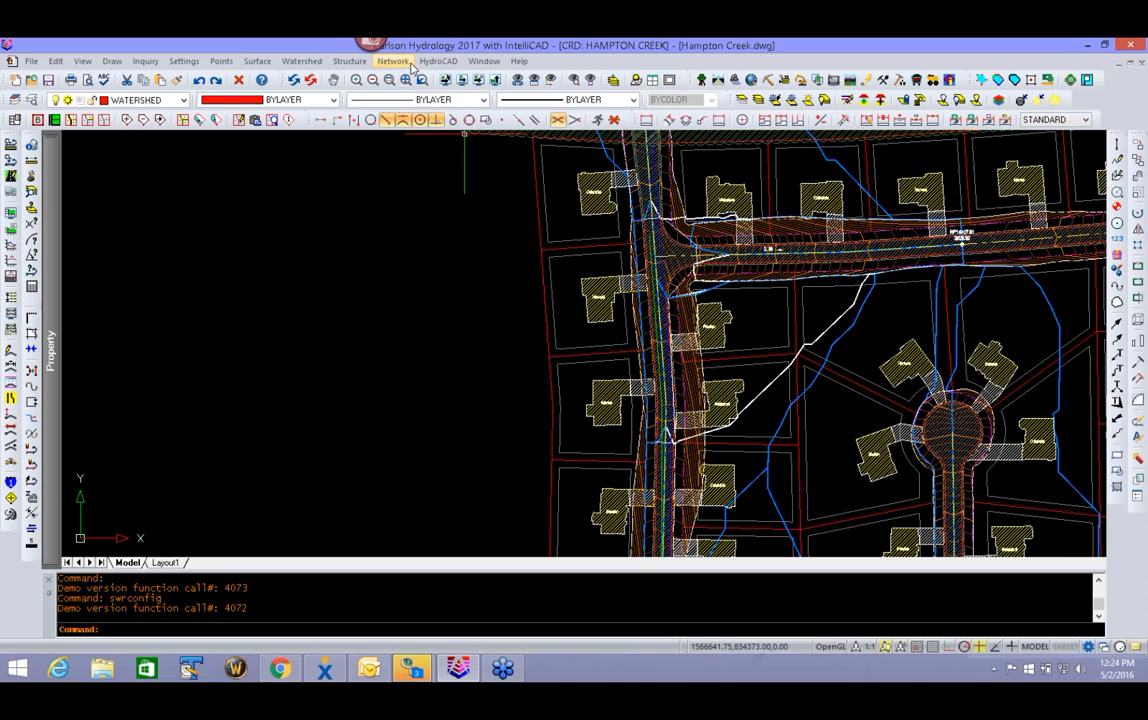
pyautogui.click(393, 61)
pyautogui.moveTo(411, 328)
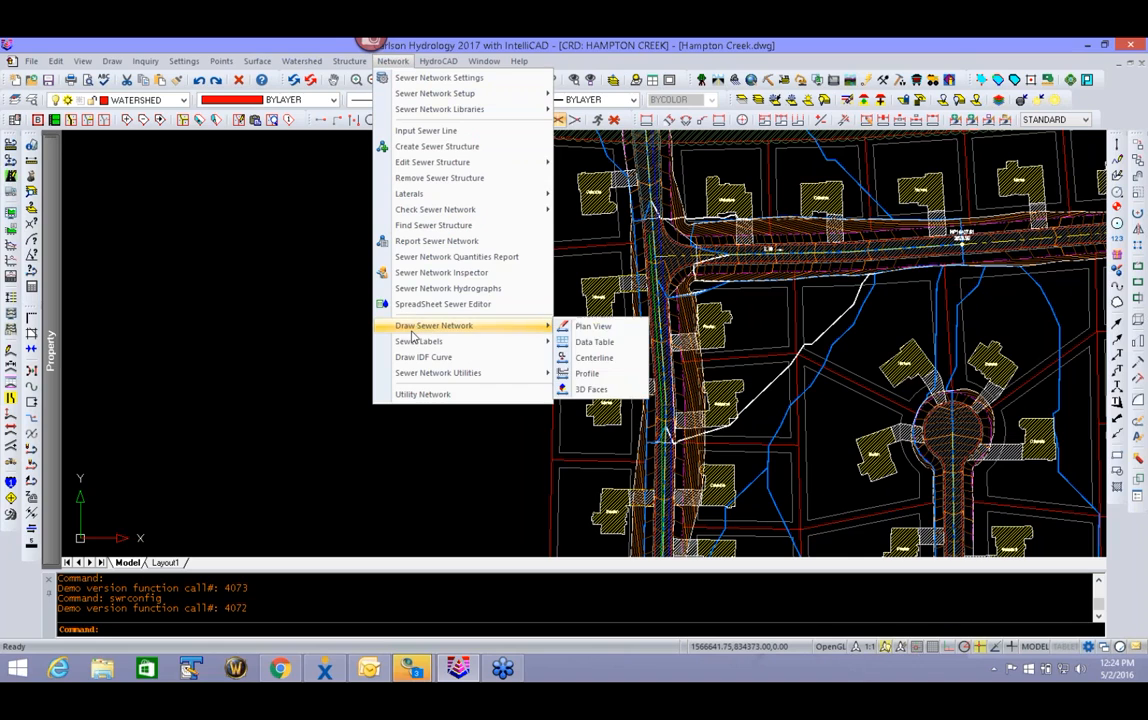
pyautogui.click(593, 328)
# - Examine the drawn structures and pipes of the sewer network around inlets CI 1 to CI 4
pyautogui.moveTo(757, 403)
pyautogui.mouseDown(button='middle')
pyautogui.moveTo(658, 193)
pyautogui.moveTo(645, 116)
pyautogui.mouseUp(button='middle')
pyautogui.scroll(4, 547, 338)
pyautogui.moveTo(547, 379); pyautogui.dragTo(554, 270, button='middle')
pyautogui.moveTo(516, 334); pyautogui.dragTo(436, 520, button='middle')
pyautogui.moveTo(563, 214); pyautogui.dragTo(579, 495, button='middle')
pyautogui.moveTo(565, 192); pyautogui.dragTo(560, 480, button='middle')
pyautogui.moveTo(569, 302); pyautogui.dragTo(567, 495, button='middle')
pyautogui.moveTo(570, 210); pyautogui.dragTo(621, 521, button='middle')
pyautogui.moveTo(623, 223)
pyautogui.mouseDown(button='middle')
pyautogui.moveTo(602, 379)
pyautogui.moveTo(518, 518)
pyautogui.mouseUp(button='middle')
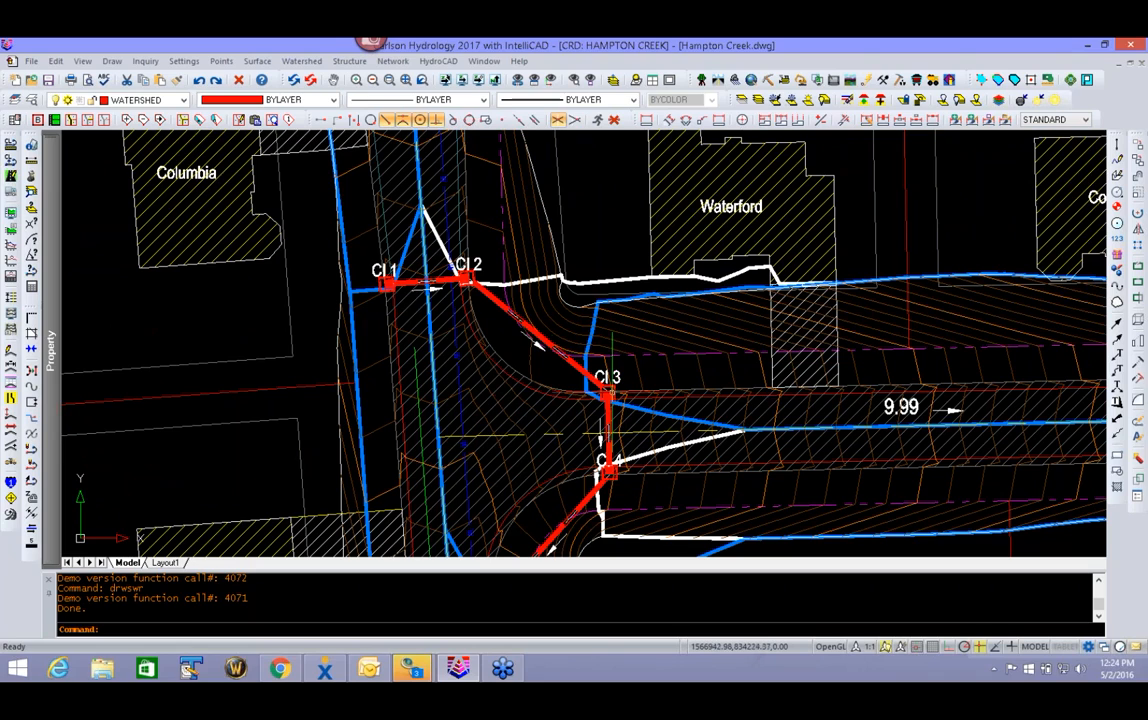
# - Open the network in the spreadsheet sewer editor and examine the profile and pipe data of line CI 1, A
pyautogui.click(402, 63)
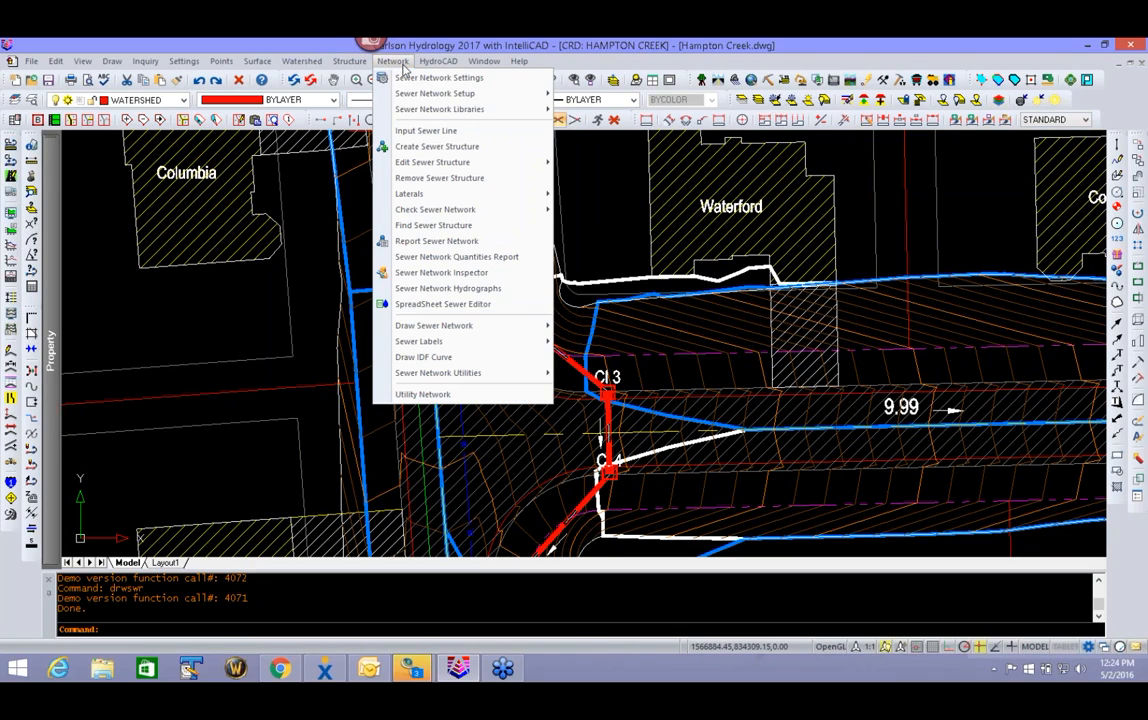
pyautogui.click(437, 305)
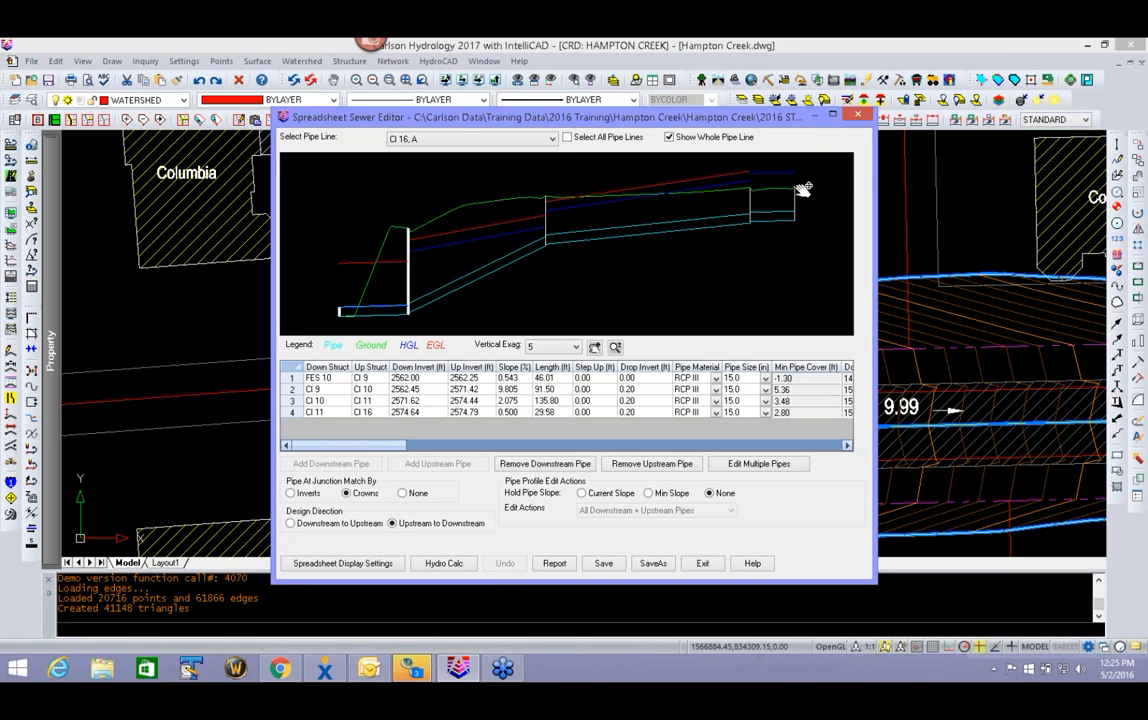
pyautogui.click(470, 143)
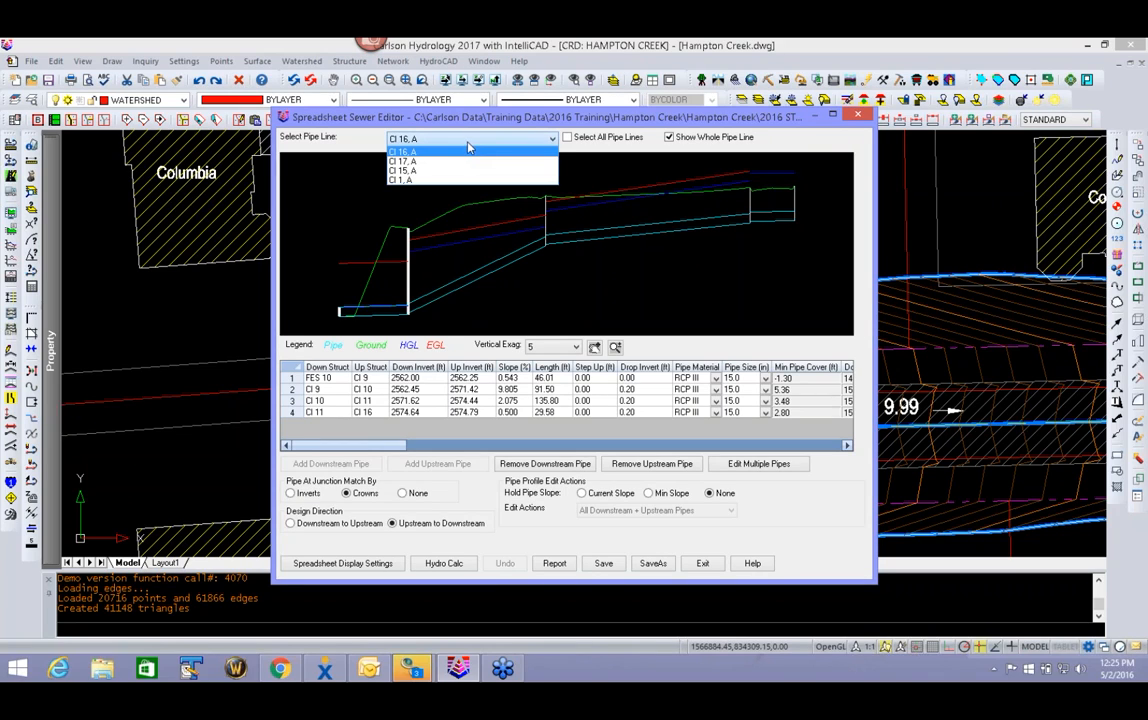
pyautogui.click(401, 181)
pyautogui.scroll(5, 789, 182)
pyautogui.moveTo(781, 231); pyautogui.dragTo(687, 241)
pyautogui.scroll(-6, 684, 197)
pyautogui.moveTo(369, 289); pyautogui.dragTo(656, 189)
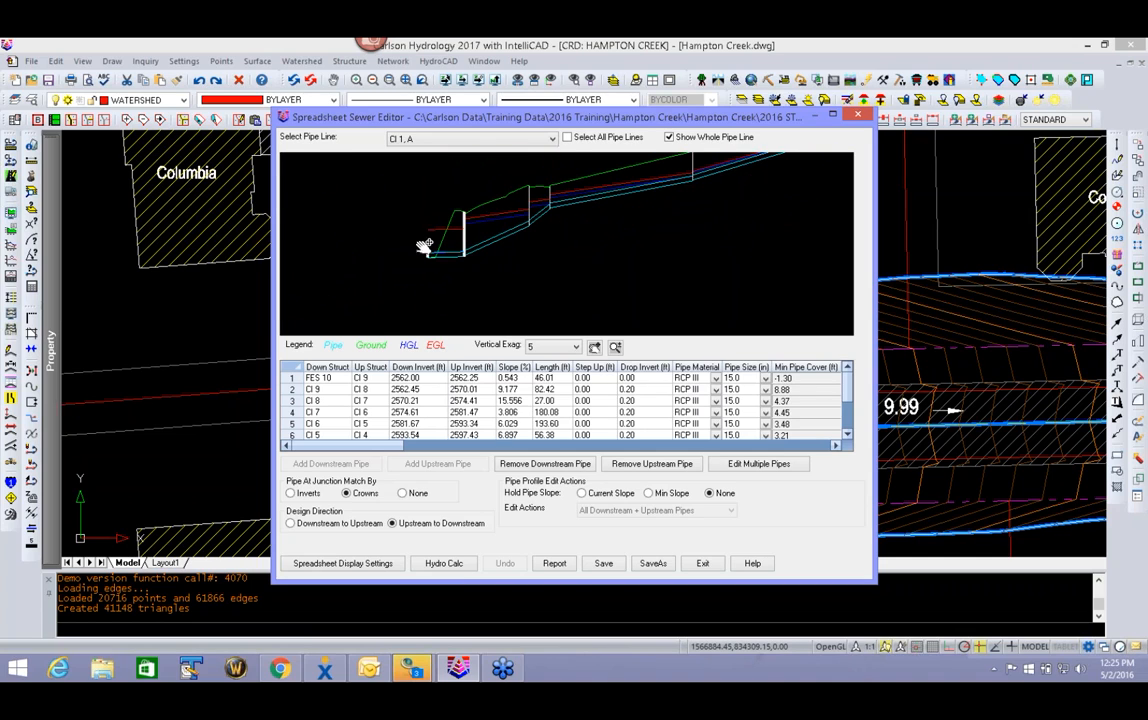
pyautogui.scroll(-4, 577, 222)
pyautogui.moveTo(519, 278); pyautogui.dragTo(580, 252)
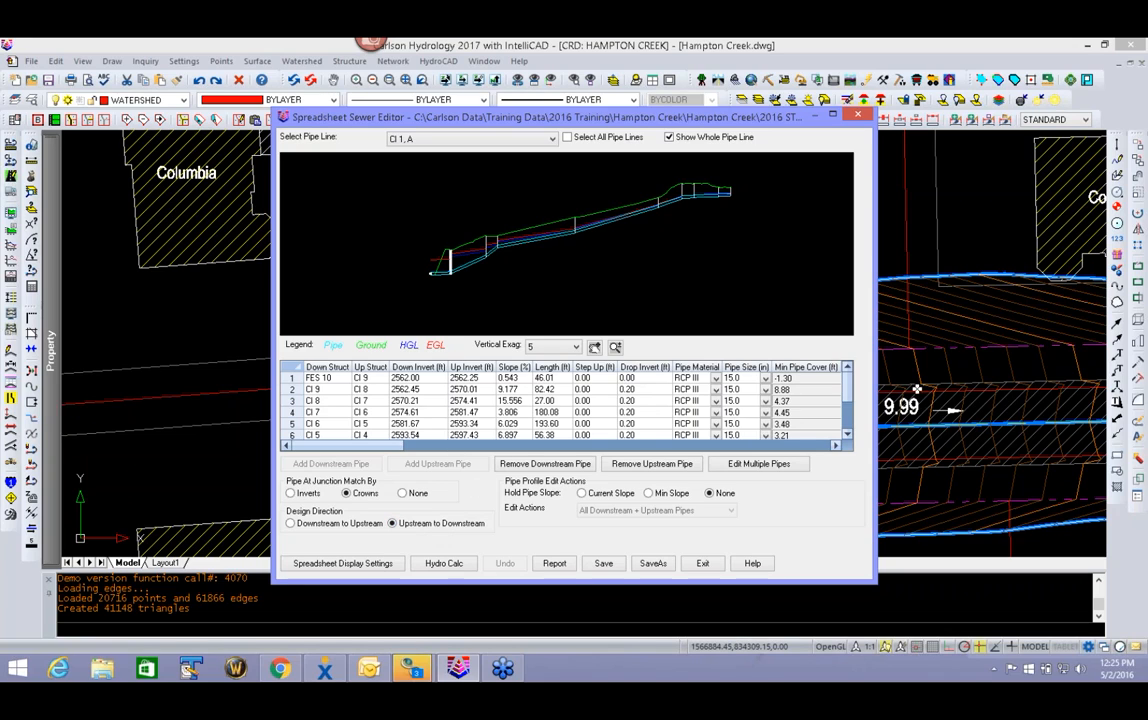
pyautogui.scroll(-2, 700, 400)
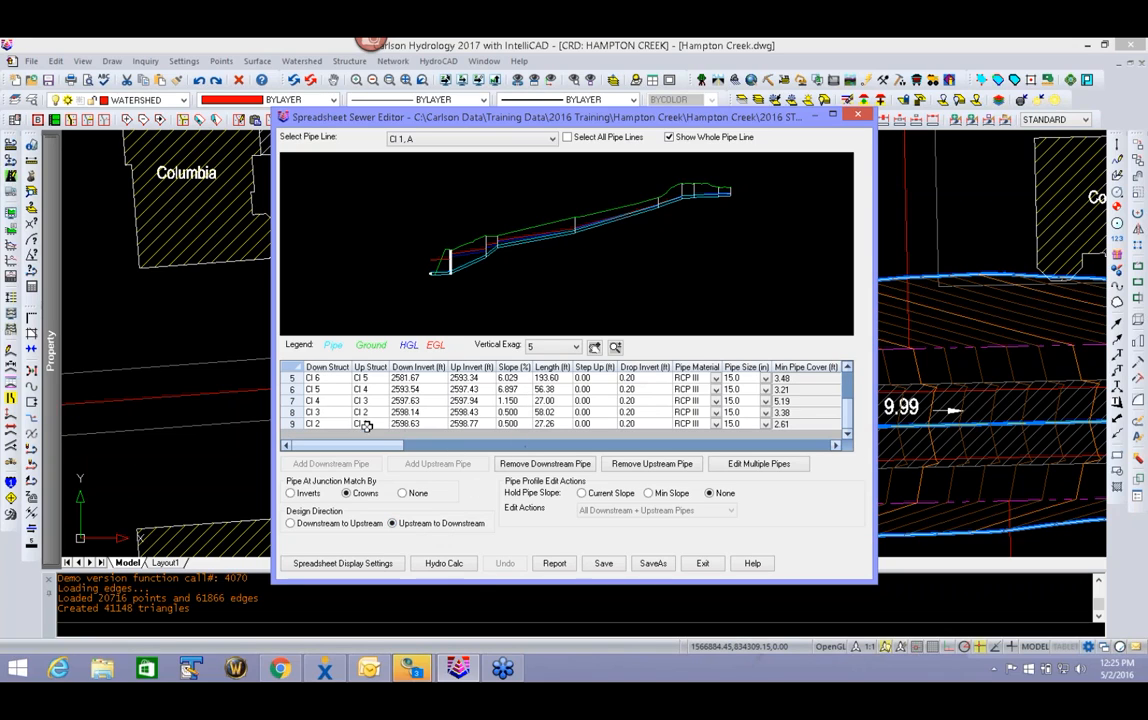
pyautogui.scroll(2, 476, 366)
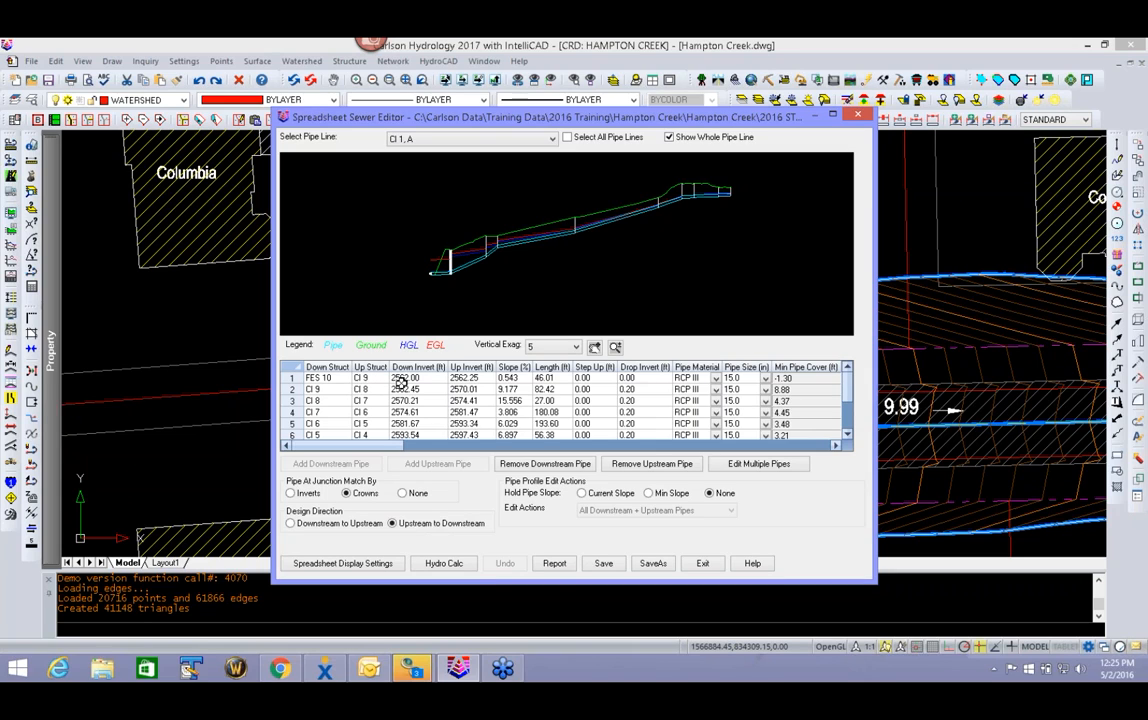
# - Try a 1% slope on the pipe between CI 9 and FES 10, examine the profile, and exit without saving the change
pyautogui.click(509, 378)
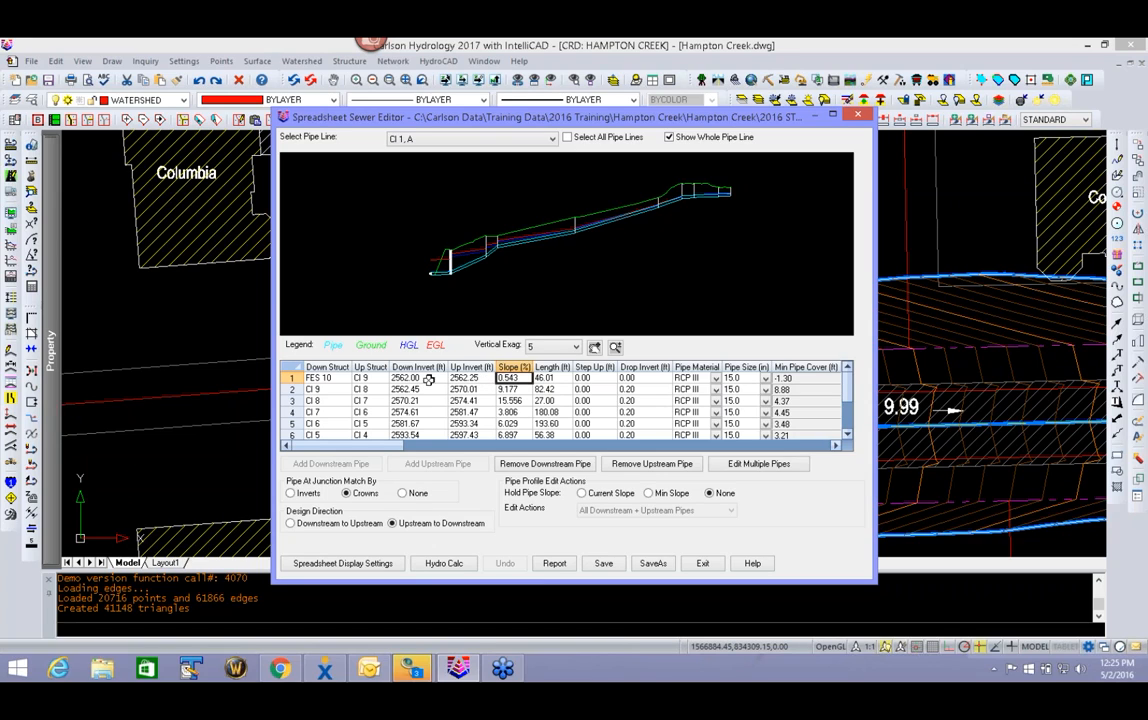
pyautogui.write('1')
pyautogui.press('Return')
pyautogui.click(527, 390)
pyautogui.scroll(5, 315, 285)
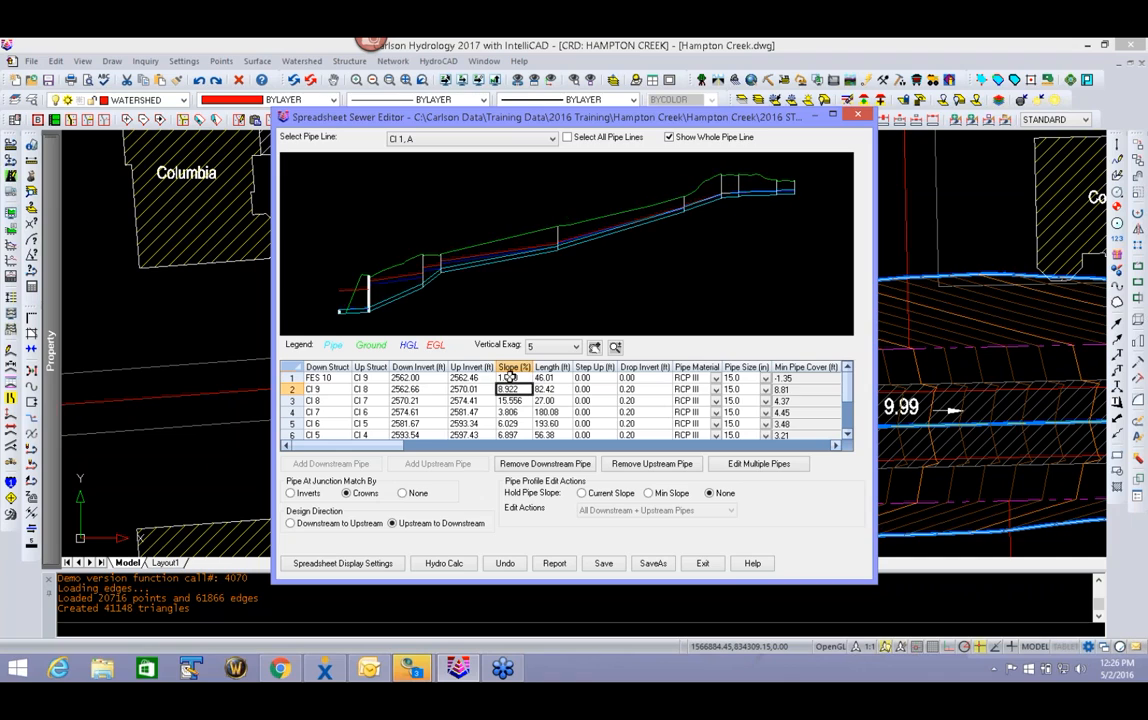
pyautogui.scroll(3, 350, 313)
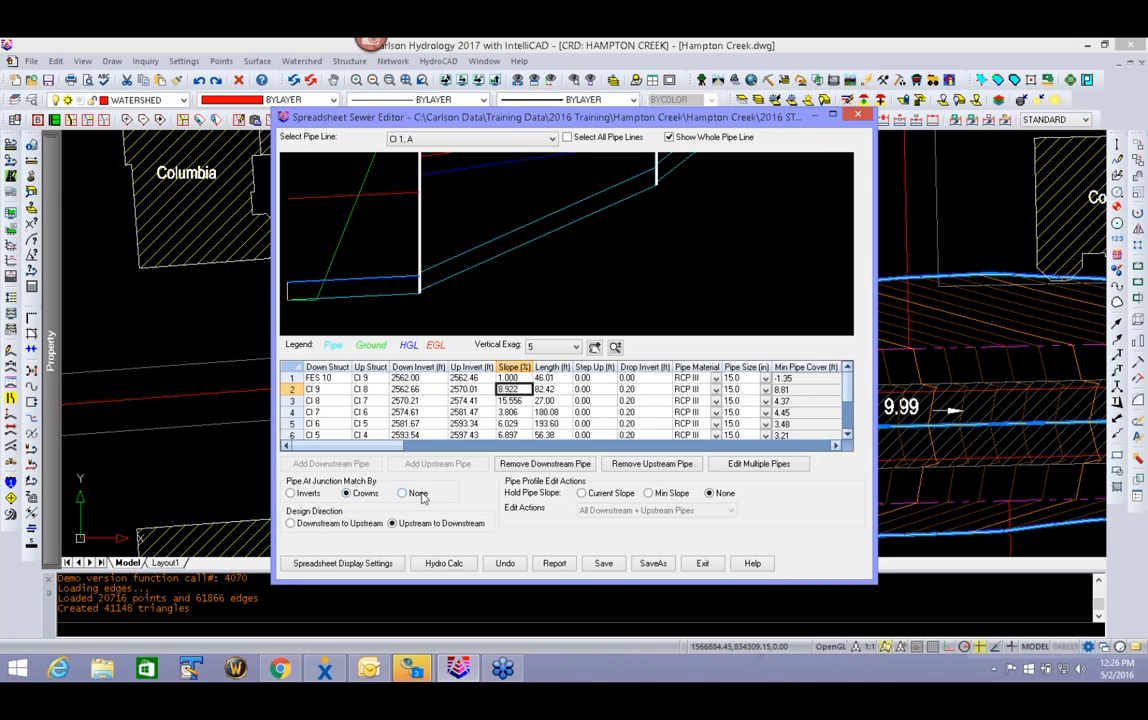
pyautogui.scroll(-3, 560, 253)
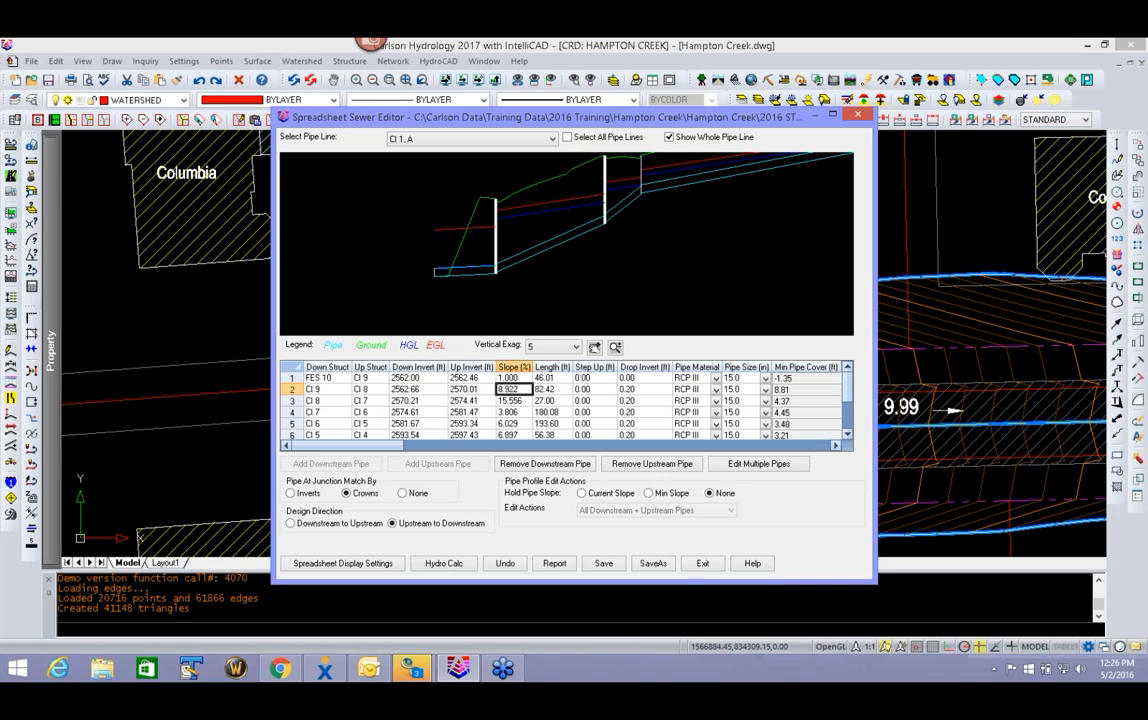
pyautogui.scroll(-2, 677, 354)
pyautogui.scroll(-2, 668, 275)
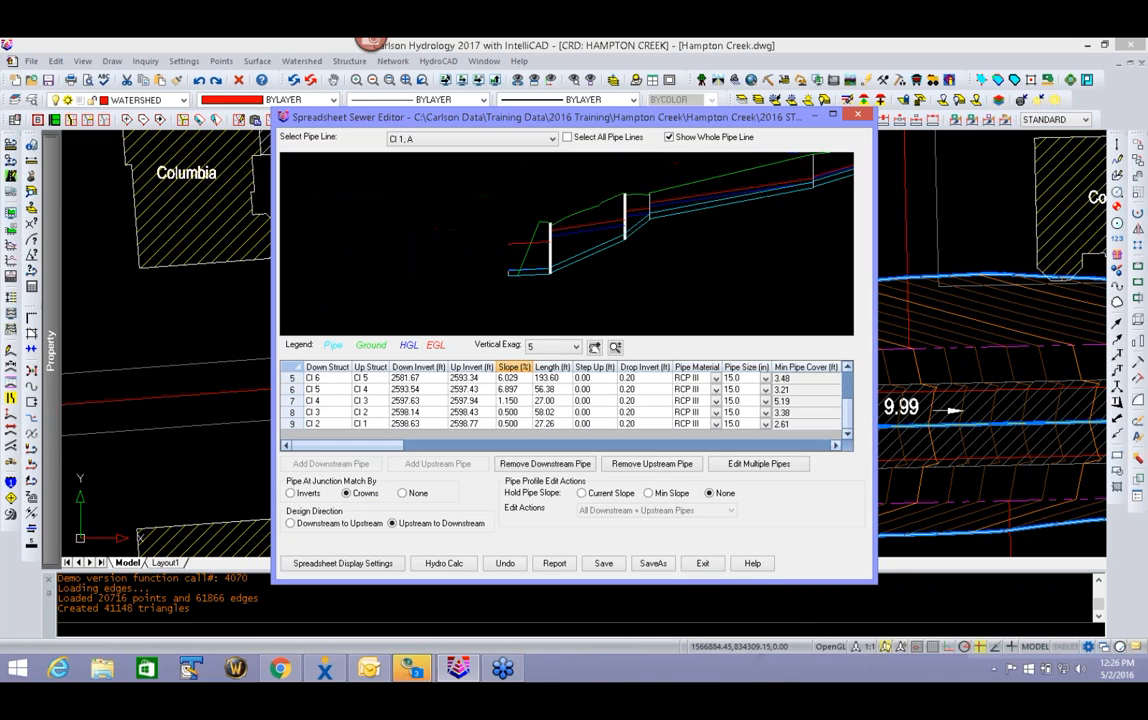
pyautogui.click(704, 564)
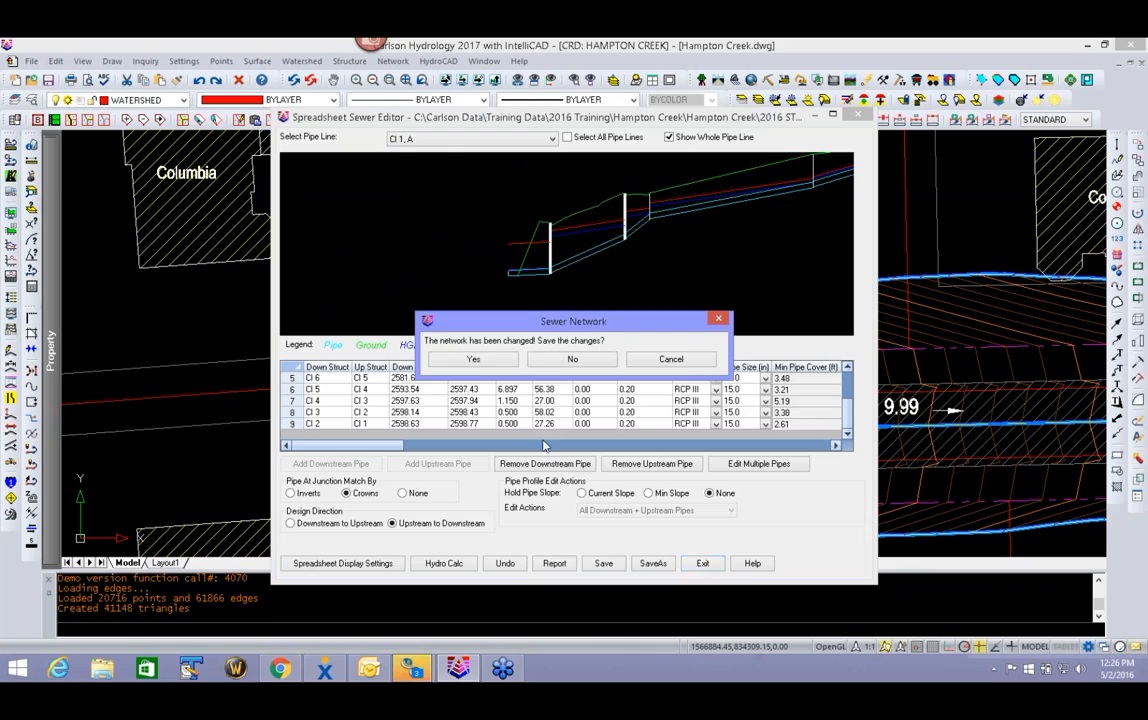
pyautogui.click(570, 359)
# - Open inlet CI 1 in the sewer network editor and set its depth to 5.50 ft
pyautogui.scroll(-4, 567, 360)
pyautogui.scroll(-3, 567, 360)
pyautogui.moveTo(567, 360)
pyautogui.mouseDown(button='middle')
pyautogui.moveTo(468, 235)
pyautogui.moveTo(475, 260)
pyautogui.mouseUp(button='middle')
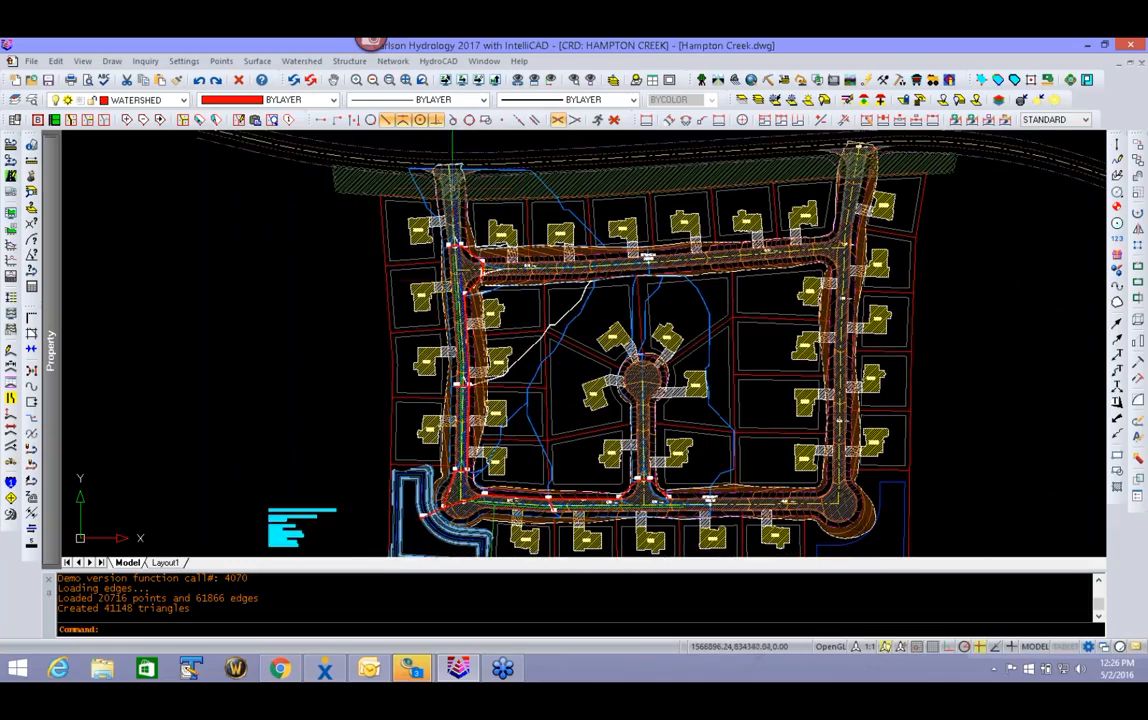
pyautogui.scroll(8, 462, 271)
pyautogui.moveTo(657, 304)
pyautogui.mouseDown(button='middle')
pyautogui.moveTo(641, 300)
pyautogui.moveTo(505, 402)
pyautogui.mouseUp(button='middle')
pyautogui.moveTo(447, 190)
pyautogui.mouseDown(button='middle')
pyautogui.moveTo(427, 261)
pyautogui.moveTo(499, 341)
pyautogui.mouseUp(button='middle')
pyautogui.doubleClick(312, 316)
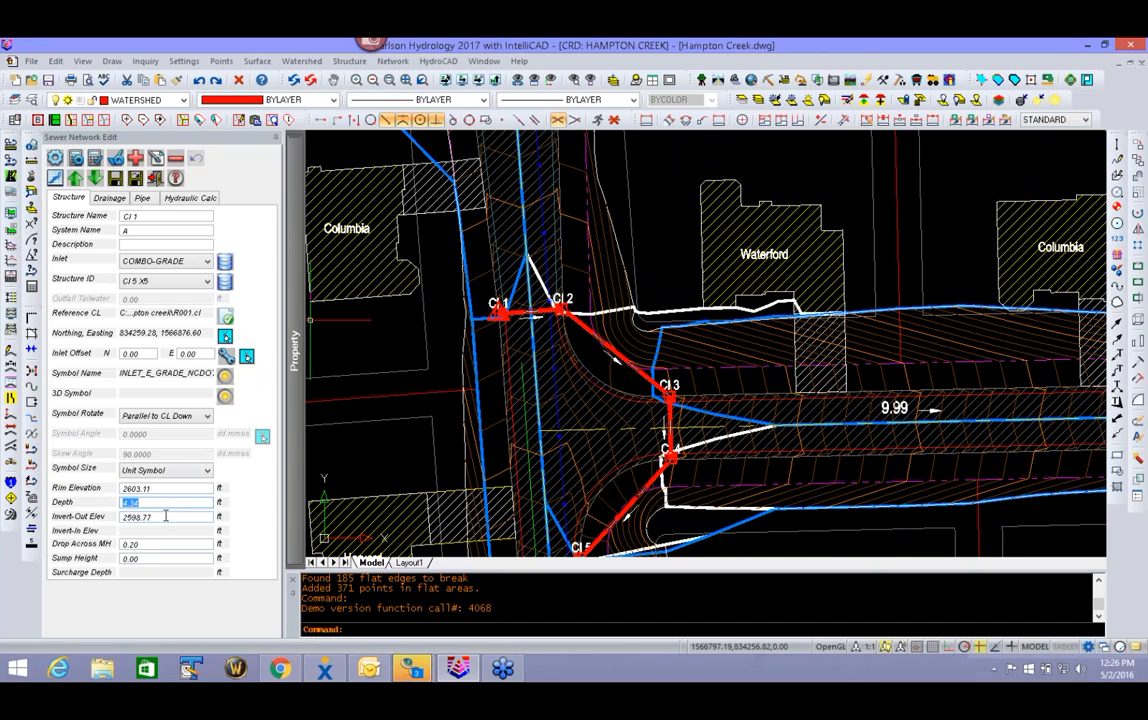
pyautogui.write('5.50')
pyautogui.click(163, 520)
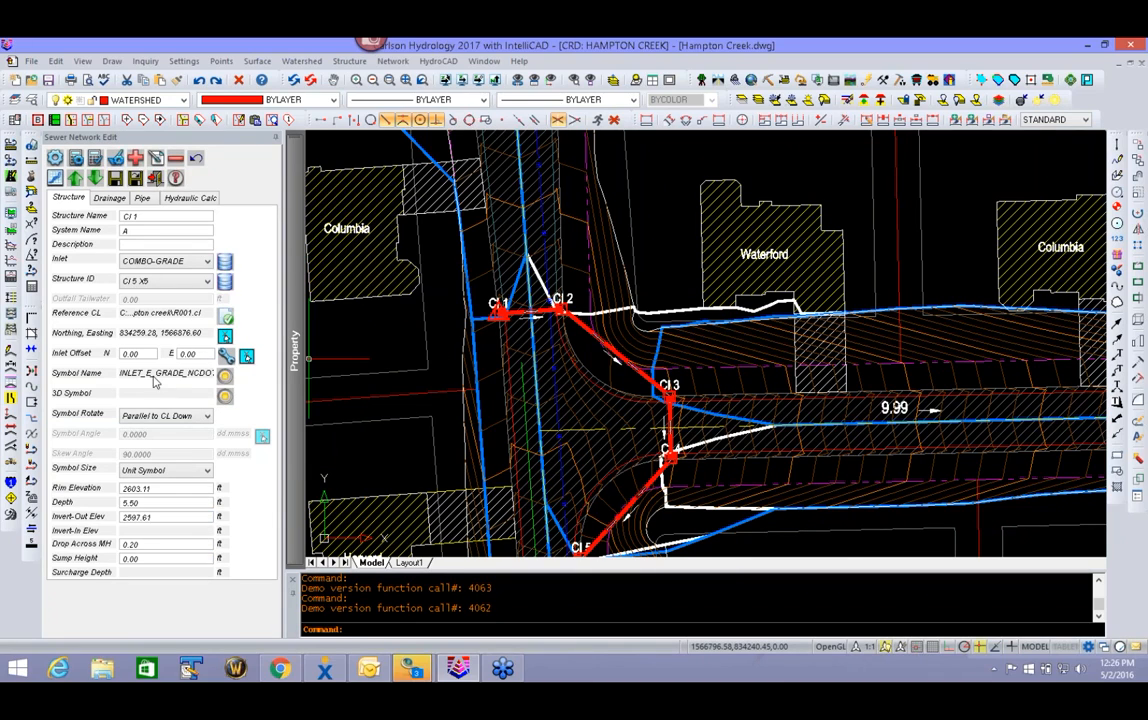
# - Enable automatic invert elevations, step-ups to minimize excavation, minimized pipe sizes and automatic invert-in adjustment in the network's design settings
pyautogui.click(55, 158)
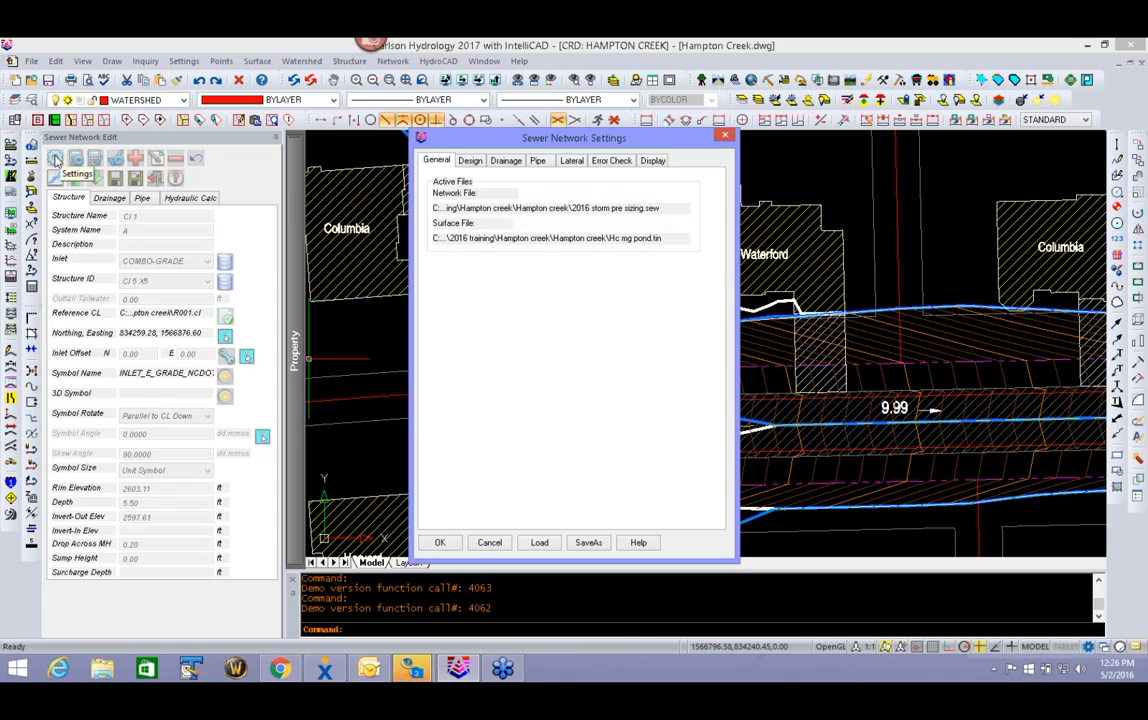
pyautogui.click(470, 163)
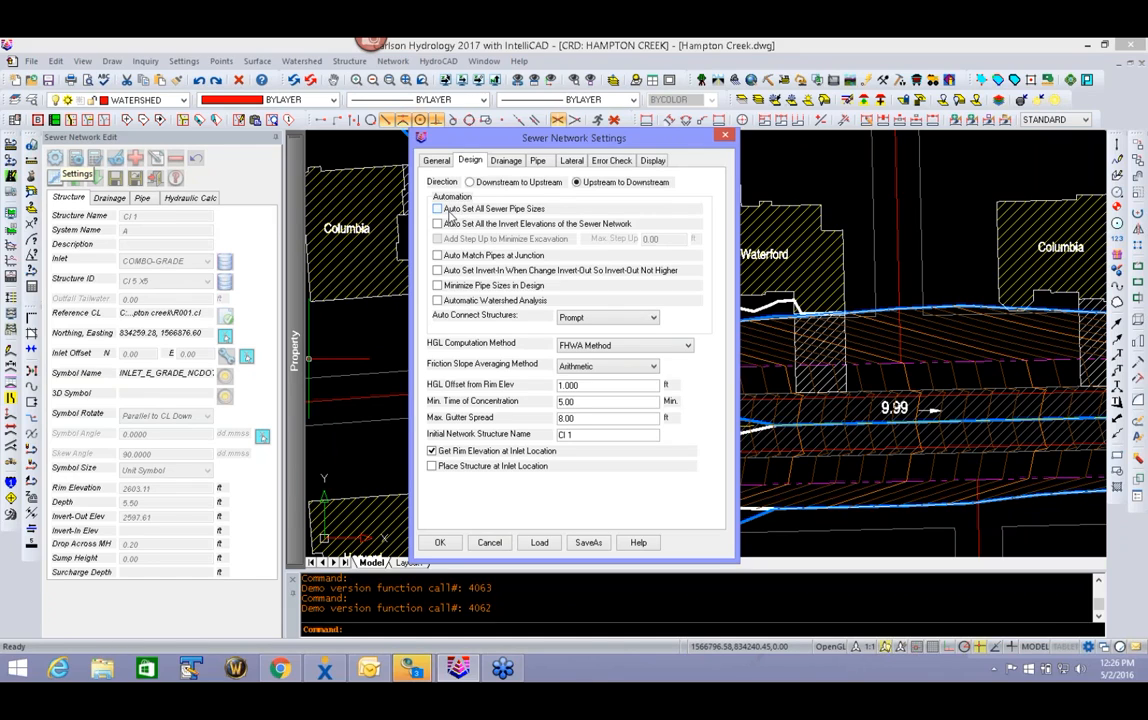
pyautogui.click(494, 225)
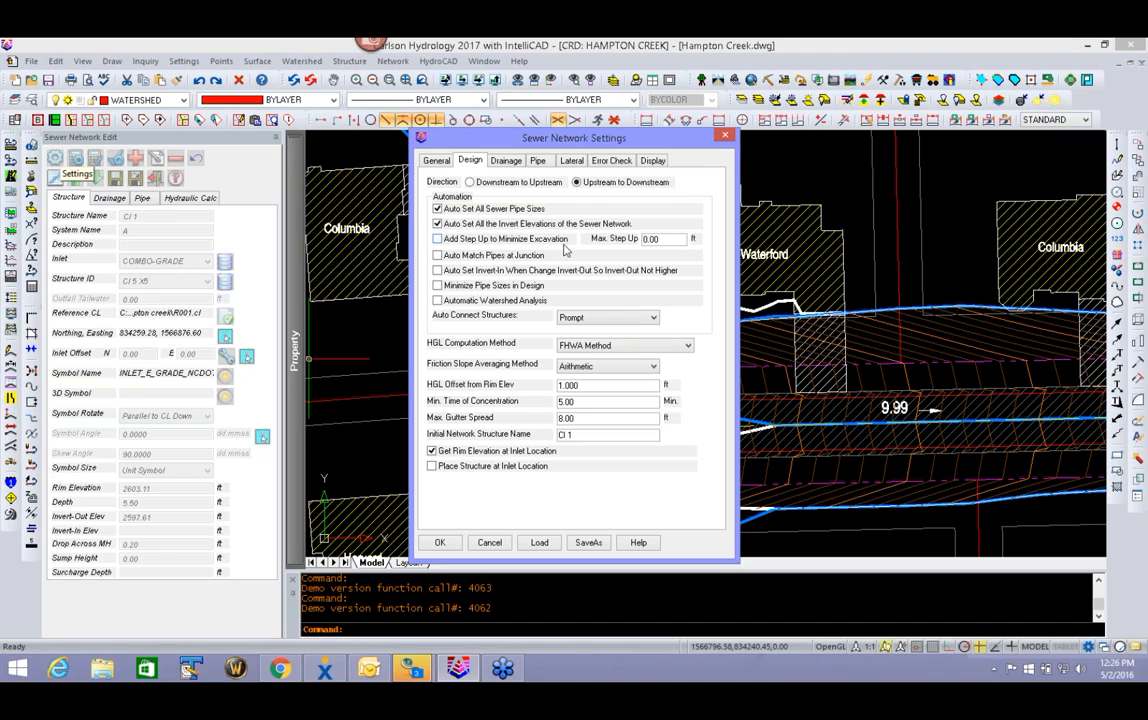
pyautogui.click(437, 240)
pyautogui.click(437, 285)
pyautogui.click(437, 271)
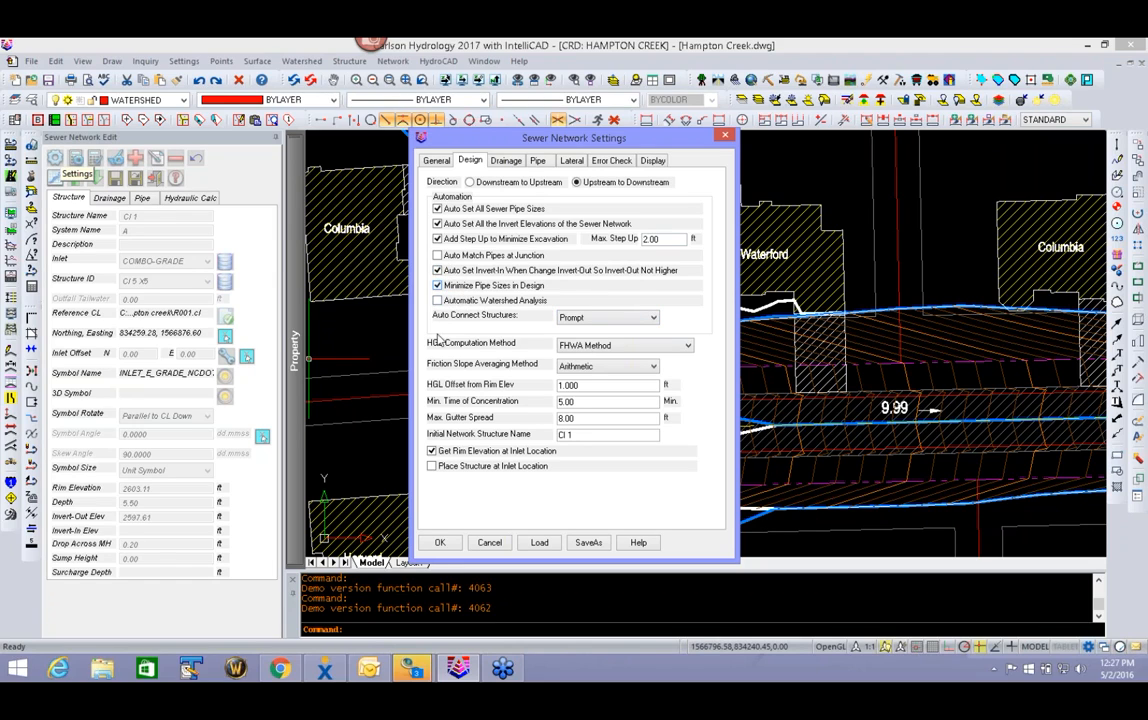
pyautogui.click(440, 543)
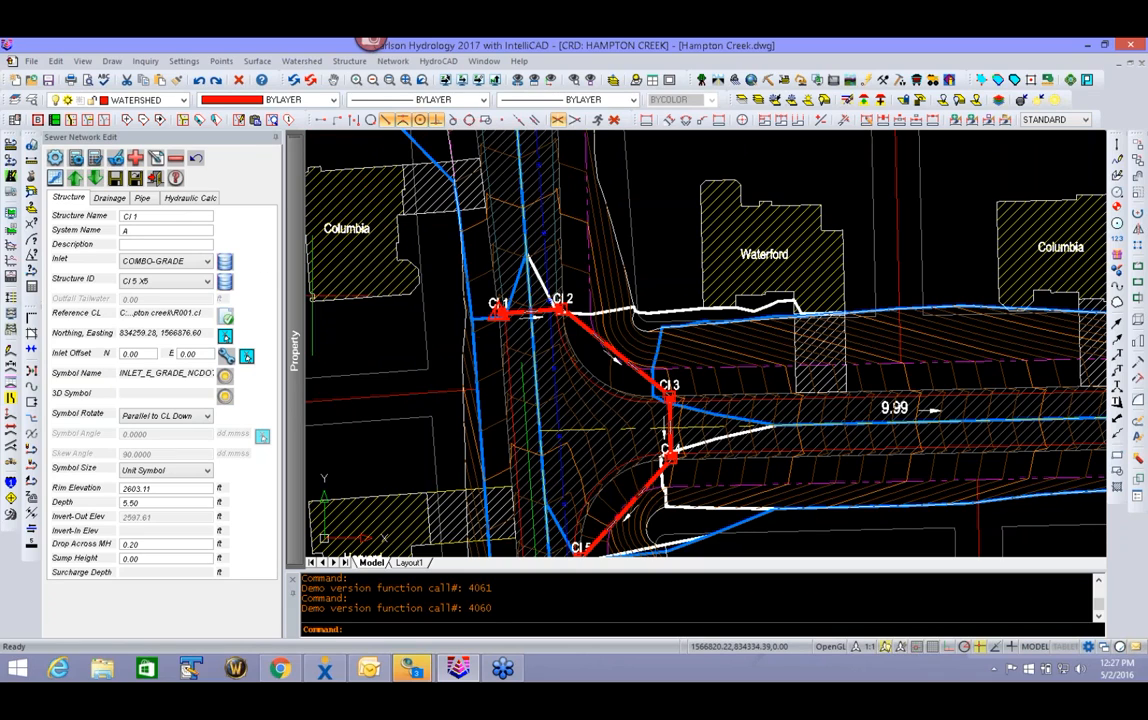
# - Run the automatic design of the storm sewer network, overwriting the current design
pyautogui.click(75, 159)
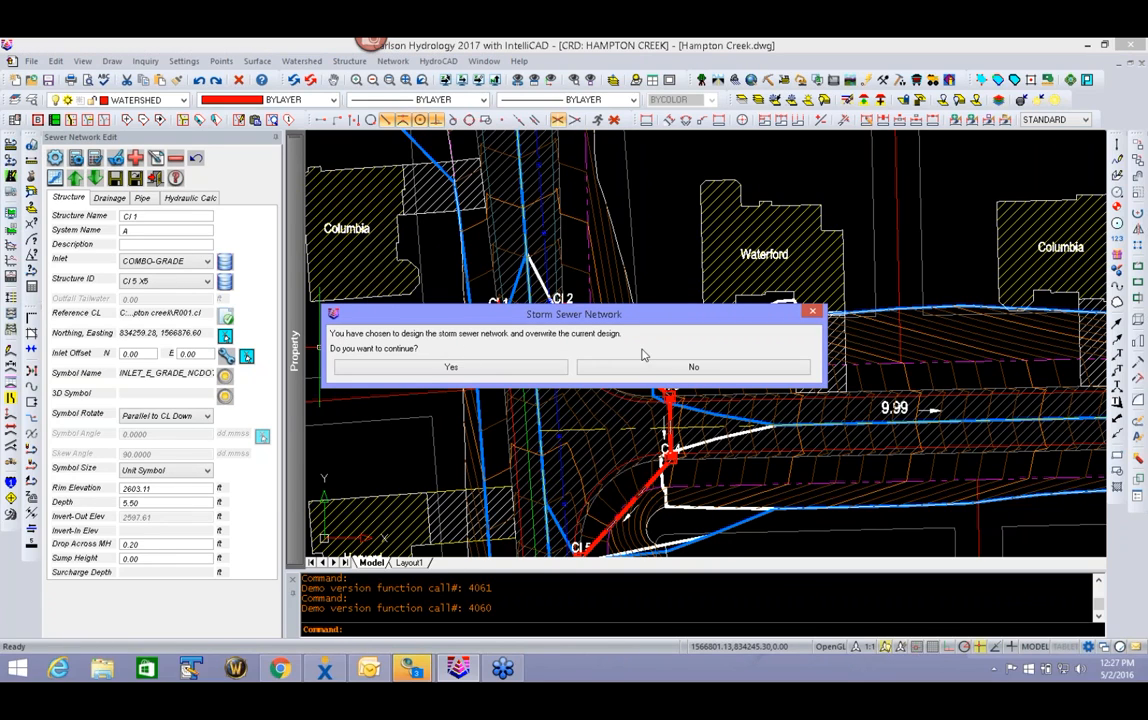
pyautogui.click(422, 370)
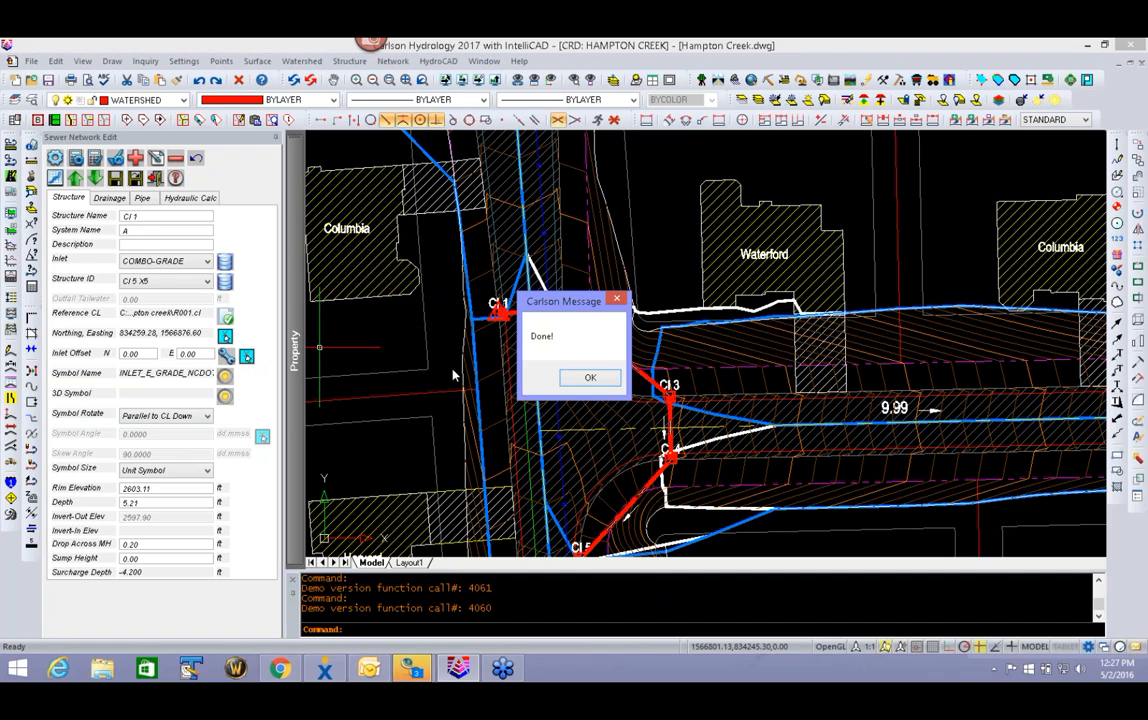
pyautogui.click(590, 377)
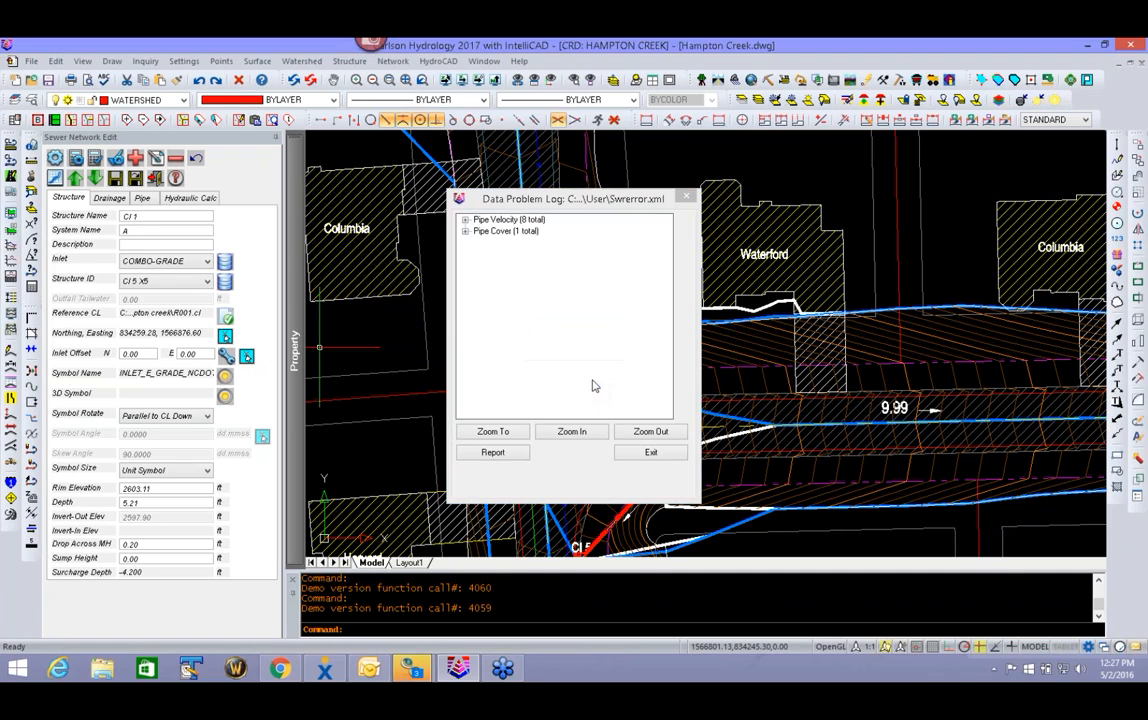
# - Review the pipe velocity and pipe cover entries in the data problem log, selecting the single pipe cover problem
pyautogui.click(465, 220)
pyautogui.click(527, 232)
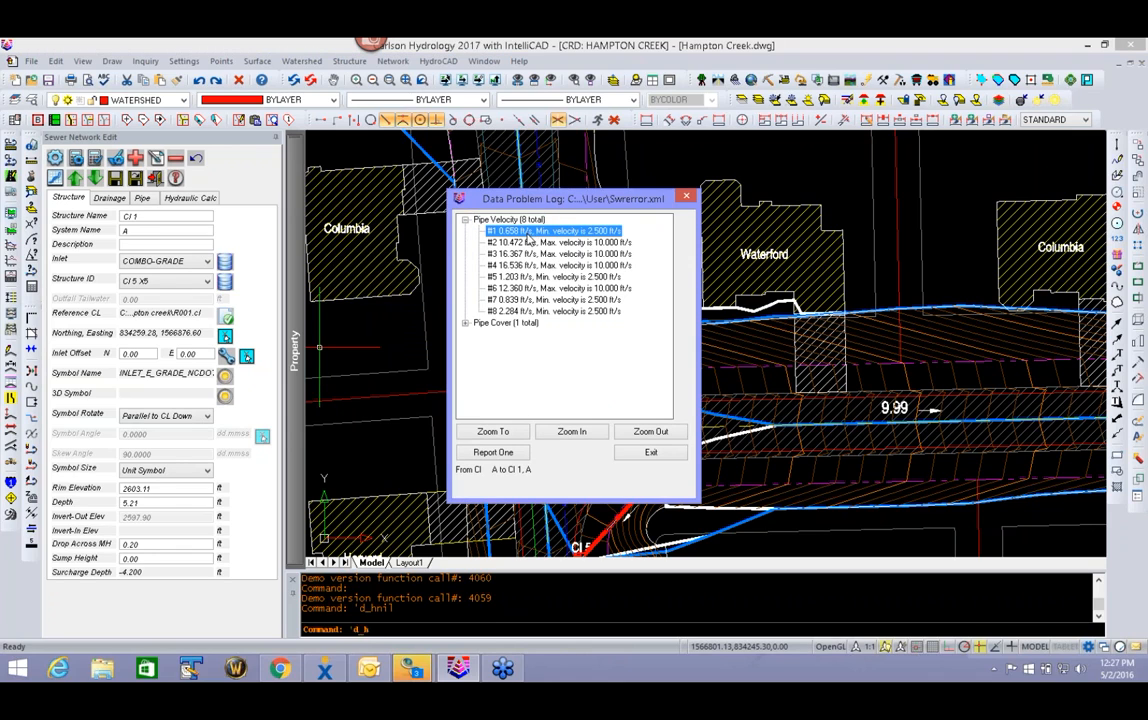
pyautogui.click(465, 323)
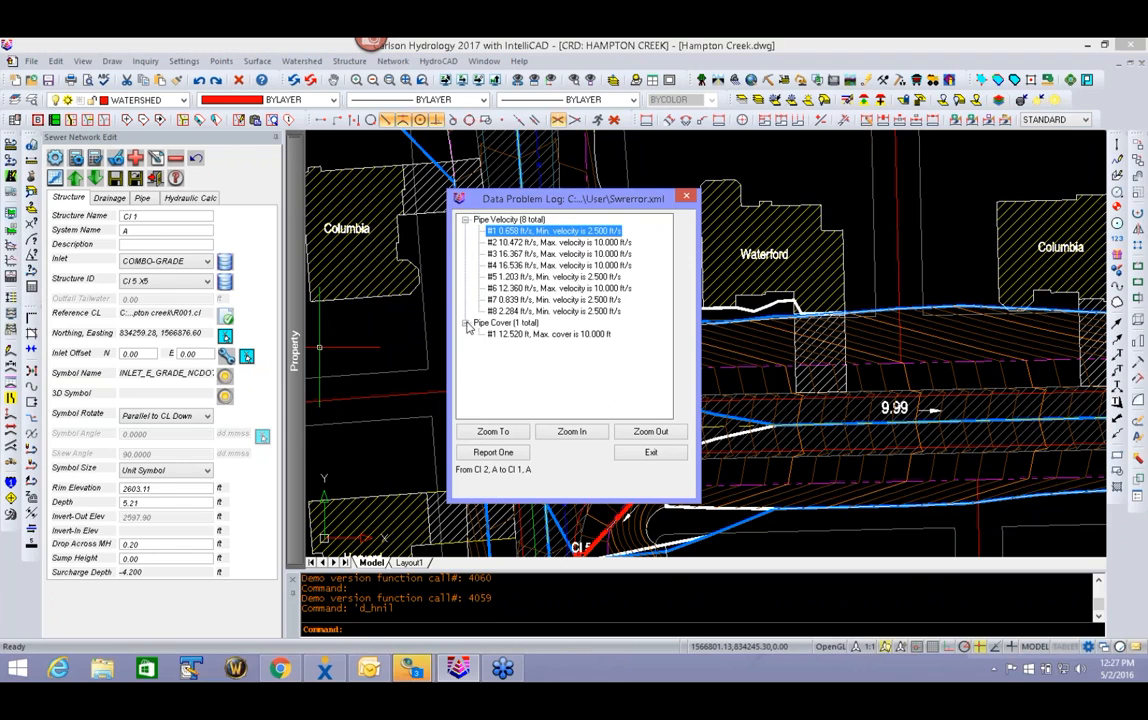
pyautogui.click(520, 334)
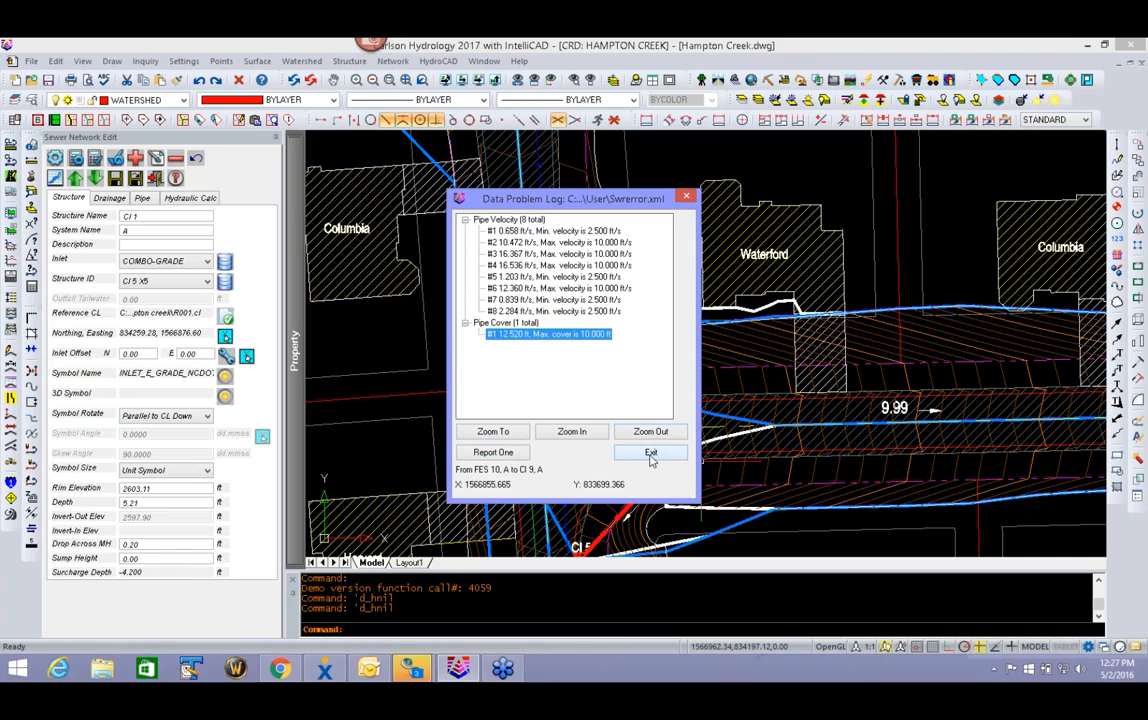
pyautogui.click(525, 336)
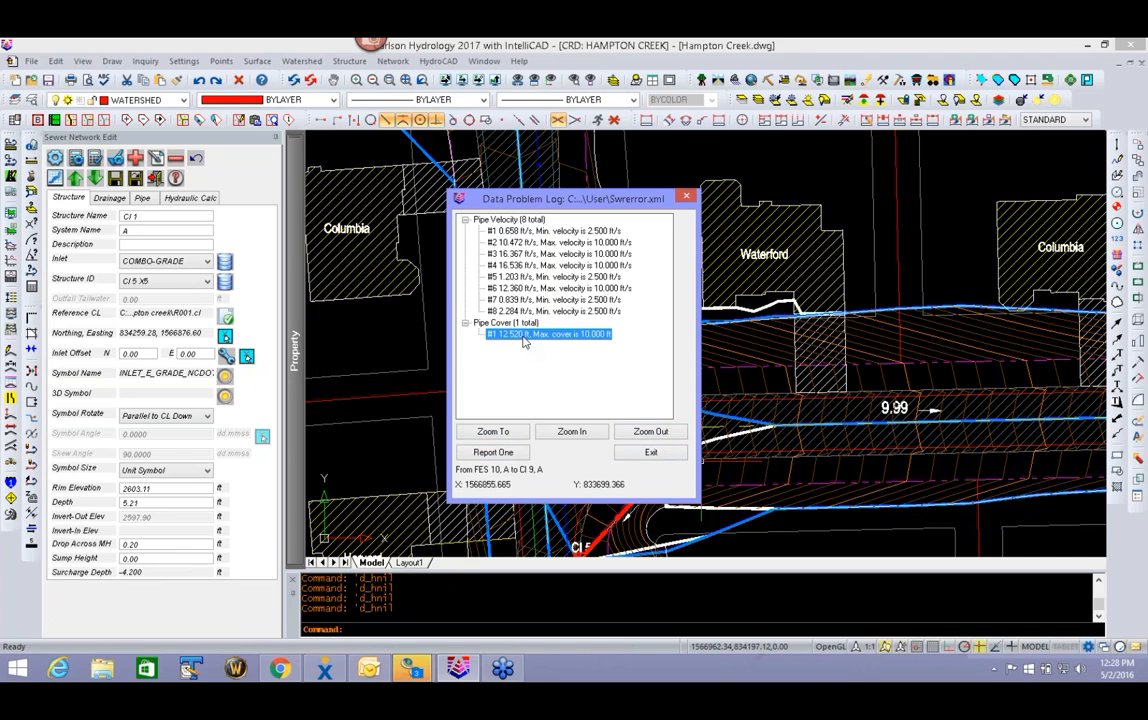
# - Zoom the drawing to the pipe cover problem between FES 10 and CI 9, and close the problem log
pyautogui.moveTo(574, 203); pyautogui.dragTo(220, 194)
pyautogui.click(222, 424)
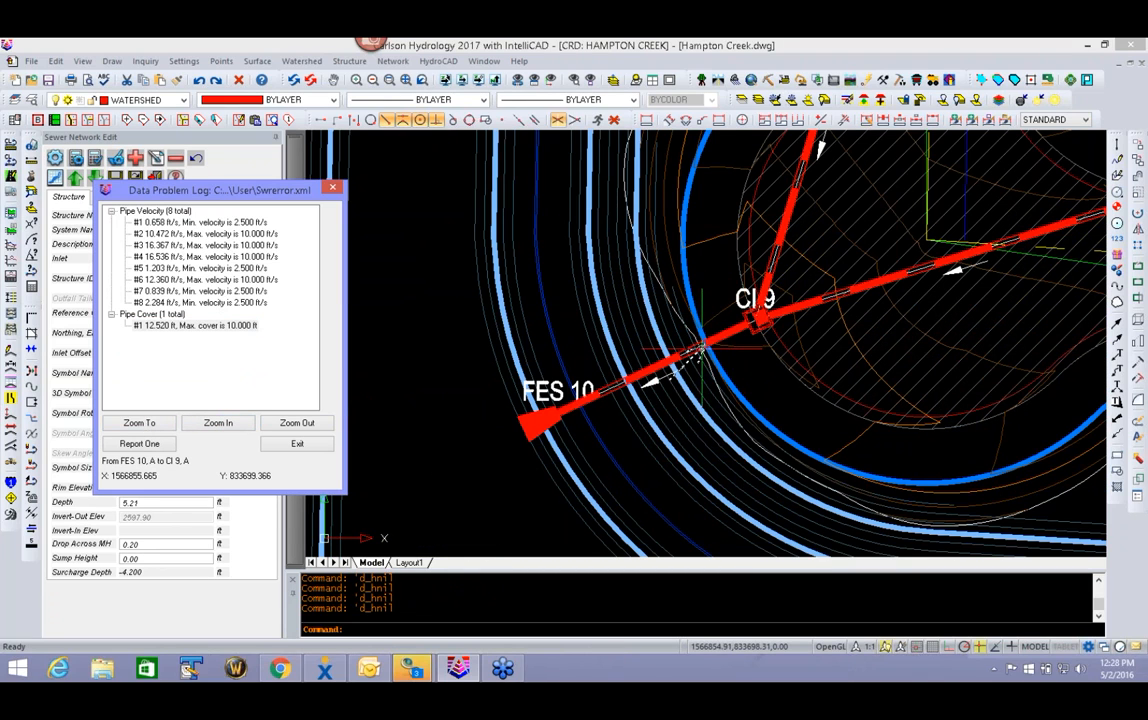
pyautogui.click(299, 444)
# - Exit the sewer network editor and return to the full drawing of the storm sewer network
pyautogui.scroll(-5, 690, 405)
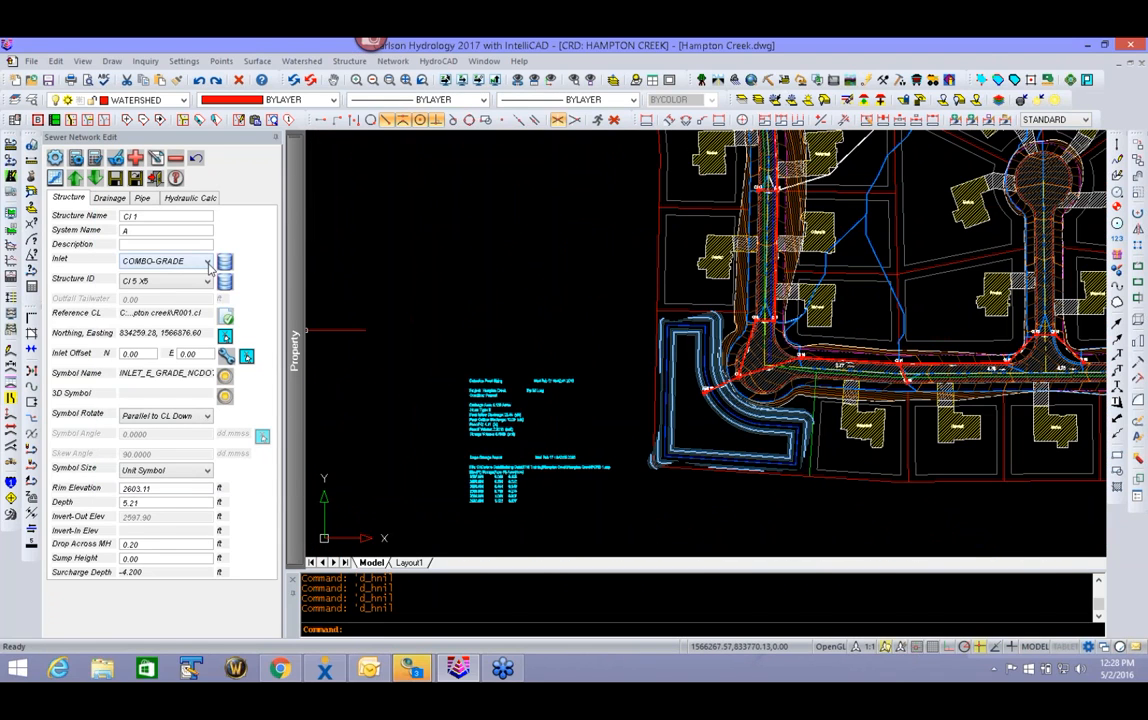
pyautogui.click(155, 179)
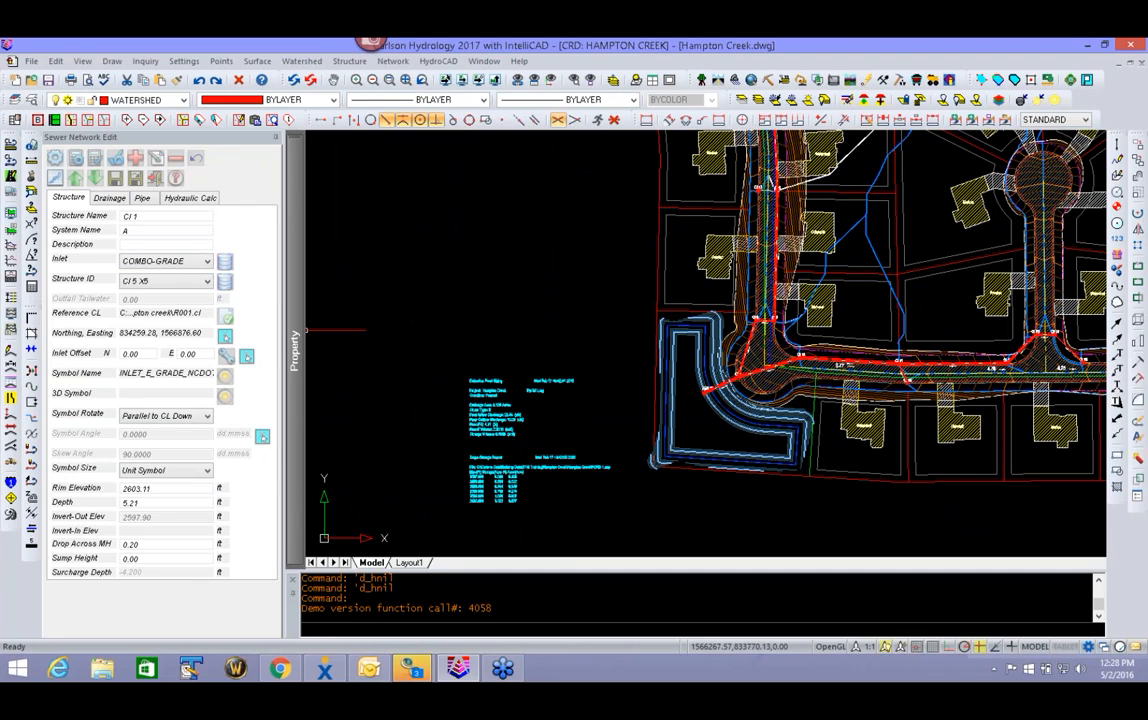
pyautogui.click(157, 180)
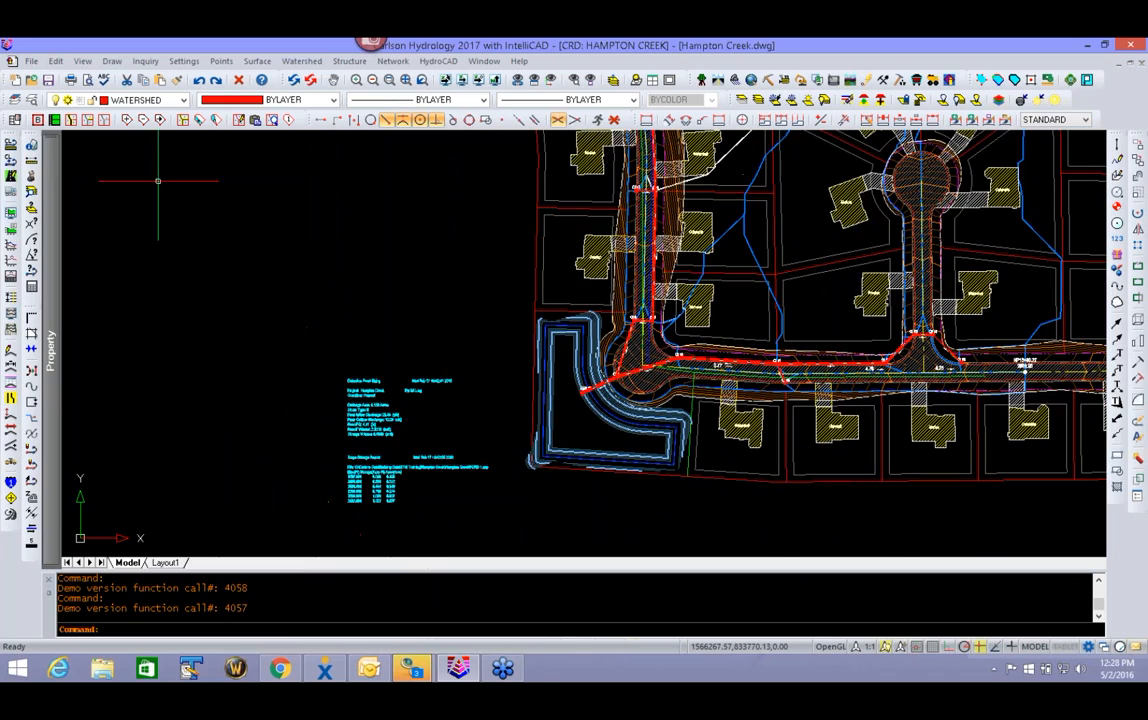
# - Open the network in the Spreadsheet Sewer Editor and set the pipe between CI 11 and CI 16 to 15 in
pyautogui.click(400, 63)
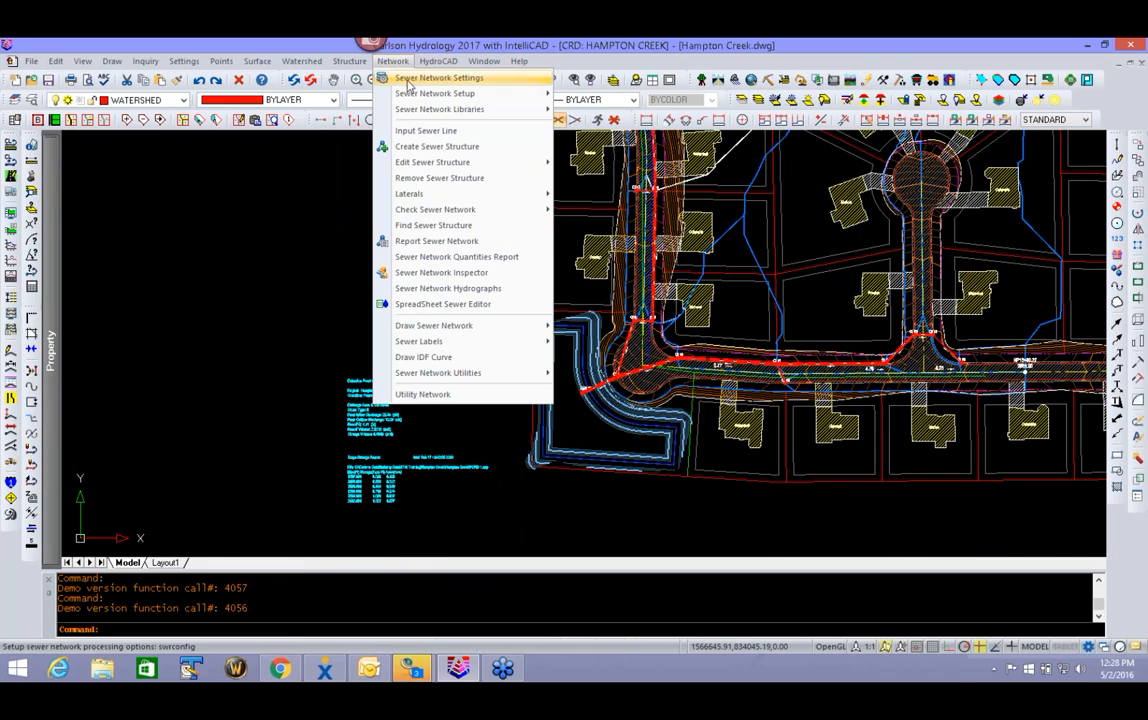
pyautogui.click(432, 277)
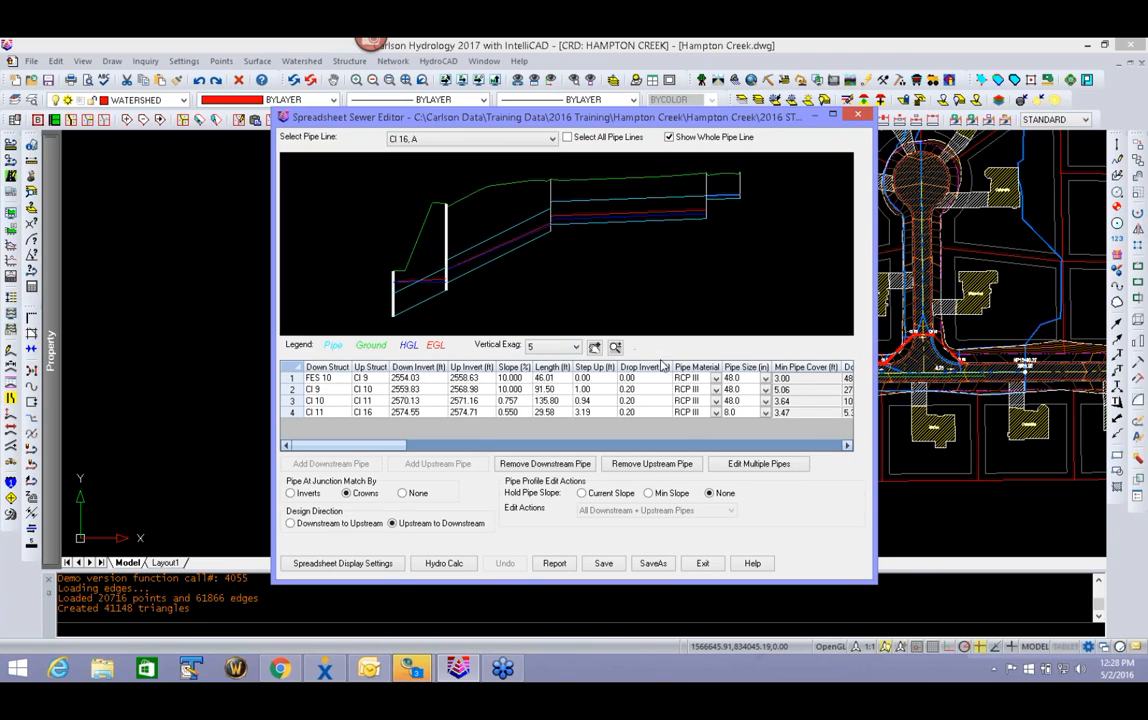
pyautogui.click(765, 414)
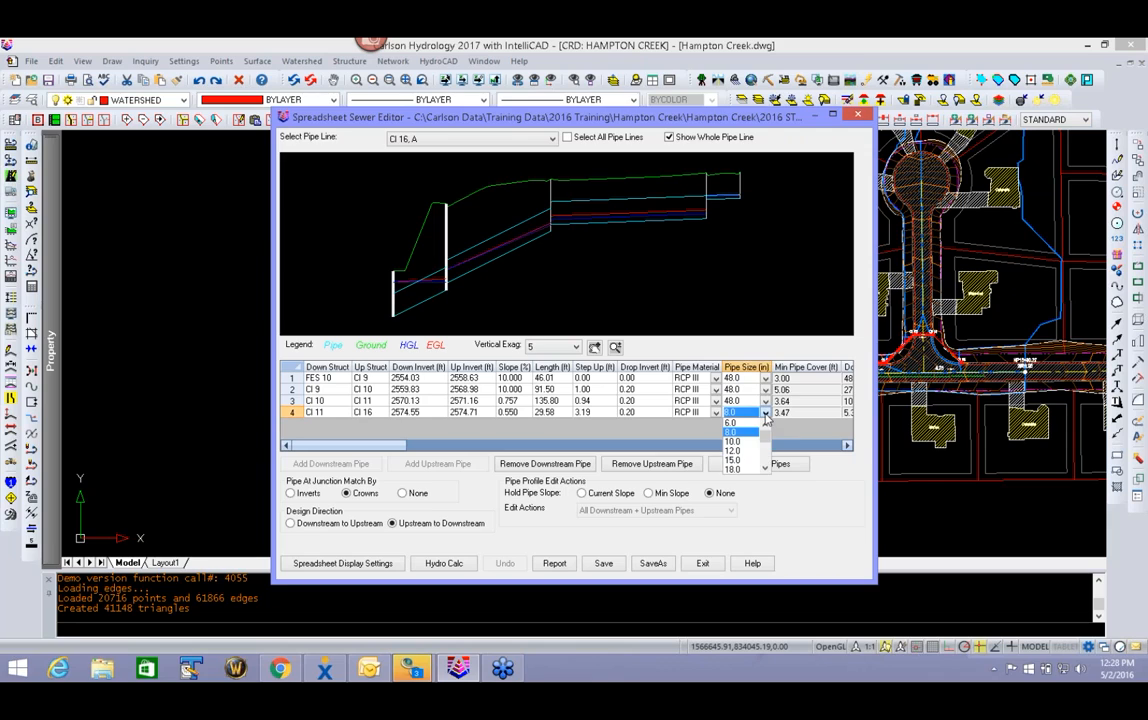
pyautogui.click(742, 461)
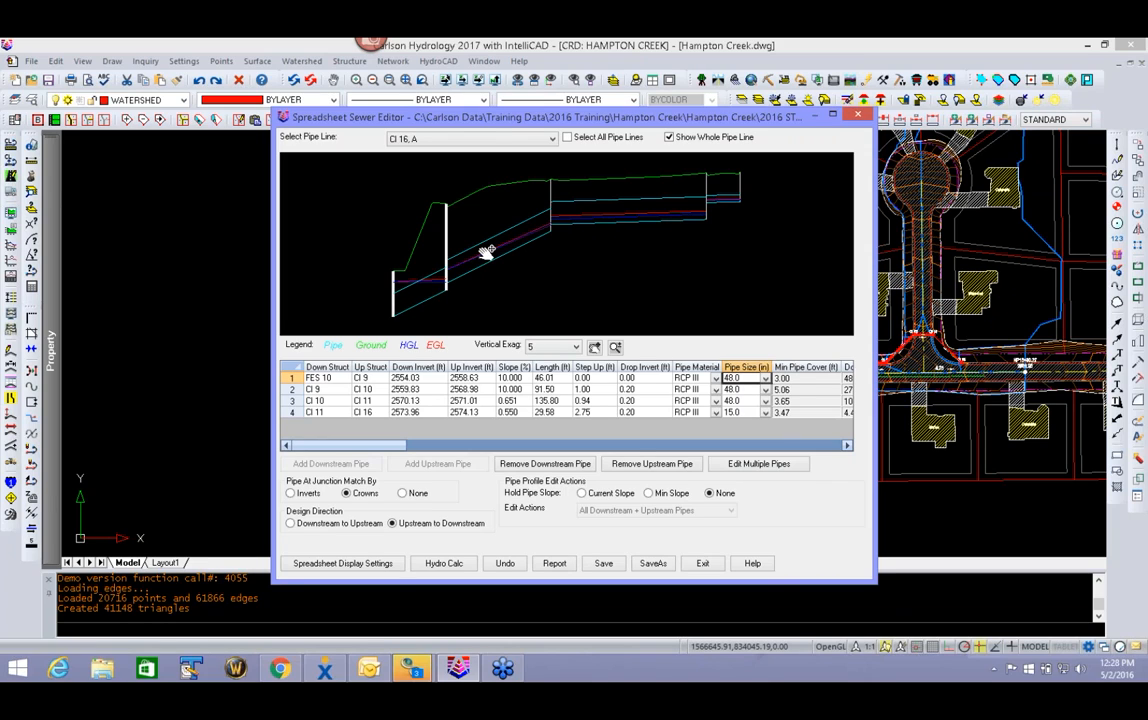
# - Display the profile and pipe data of the CI 1, A pipe line in the spreadsheet editor
pyautogui.click(515, 140)
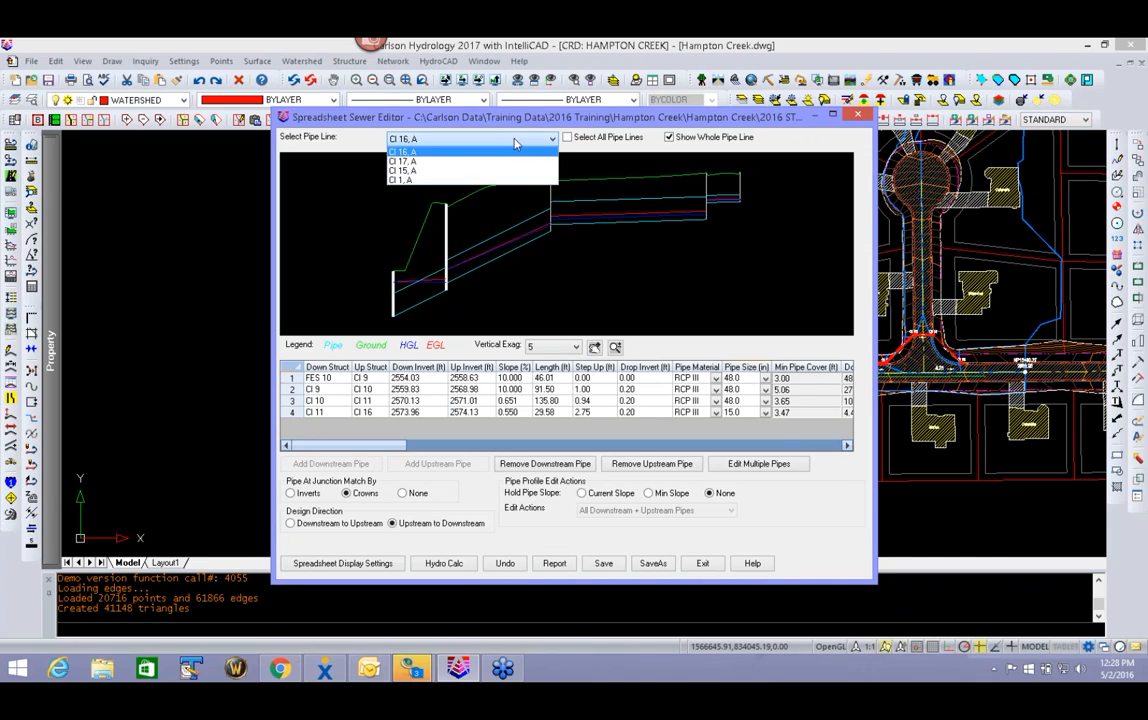
pyautogui.click(472, 180)
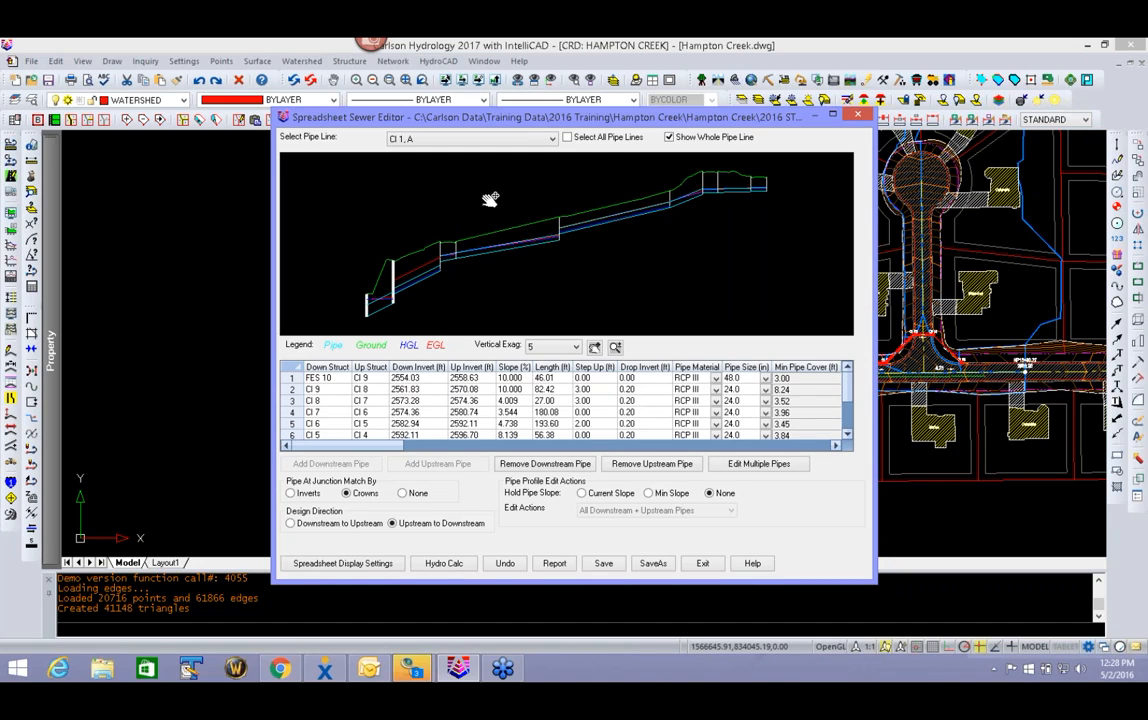
# - Turn off crown matching at junctions for the CI 1, A pipe line by choosing None
pyautogui.scroll(3, 690, 200)
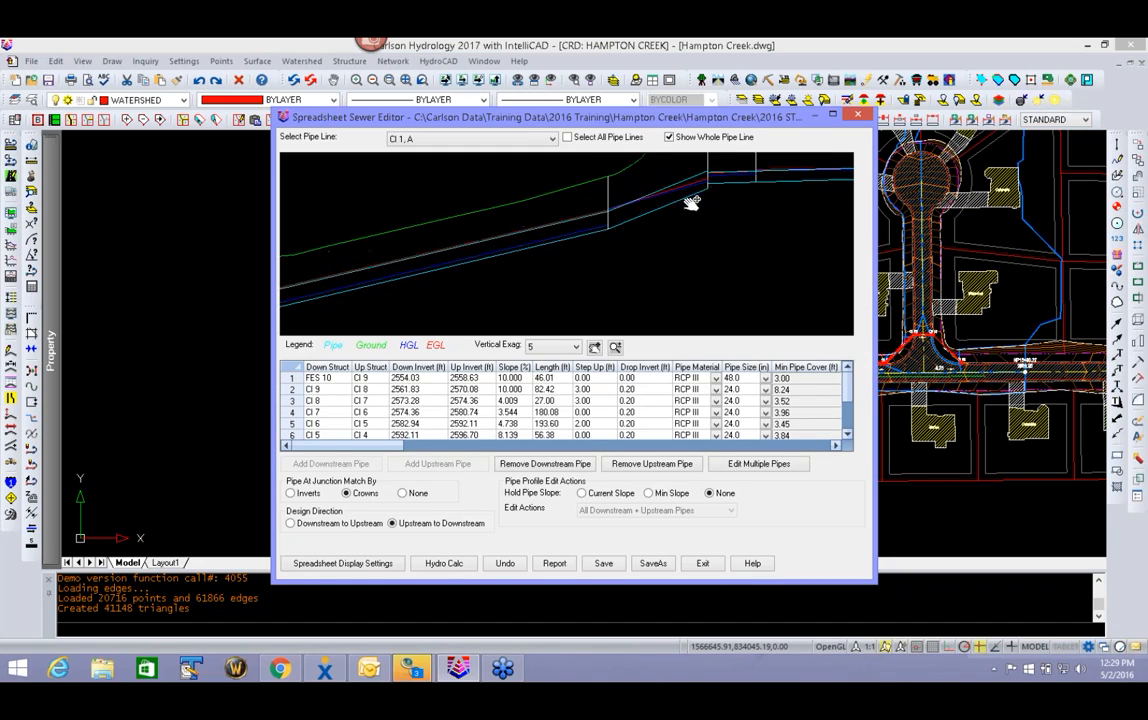
pyautogui.moveTo(744, 207); pyautogui.dragTo(722, 199)
pyautogui.moveTo(511, 252); pyautogui.dragTo(621, 263)
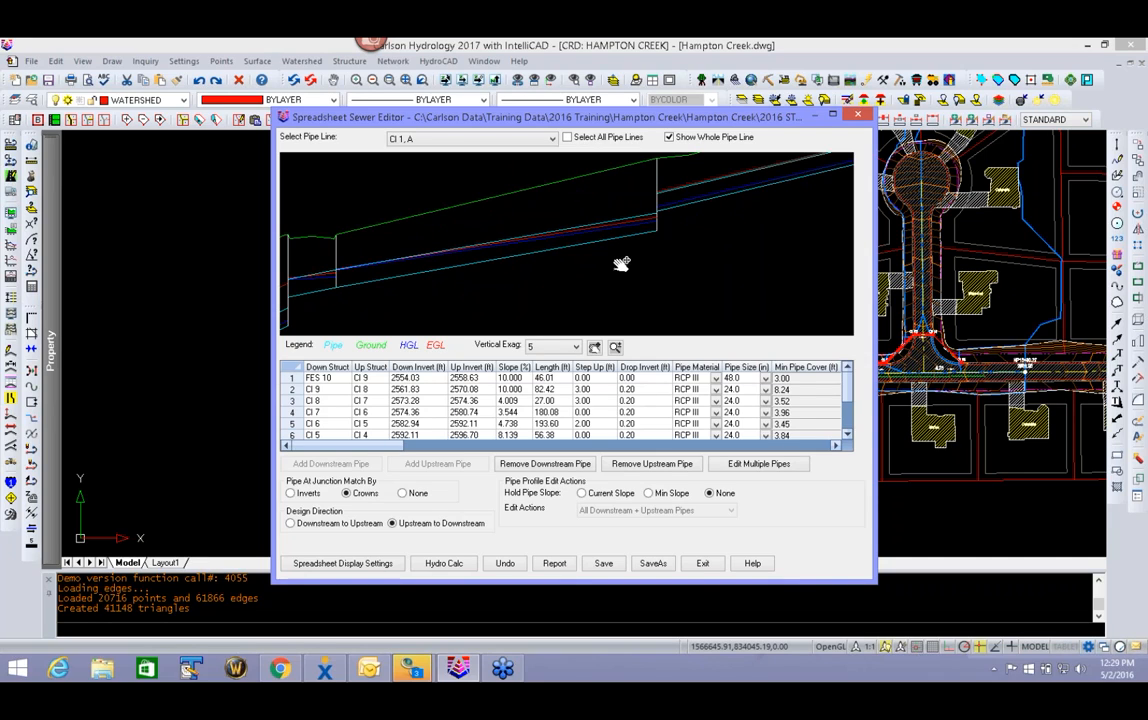
pyautogui.click(424, 380)
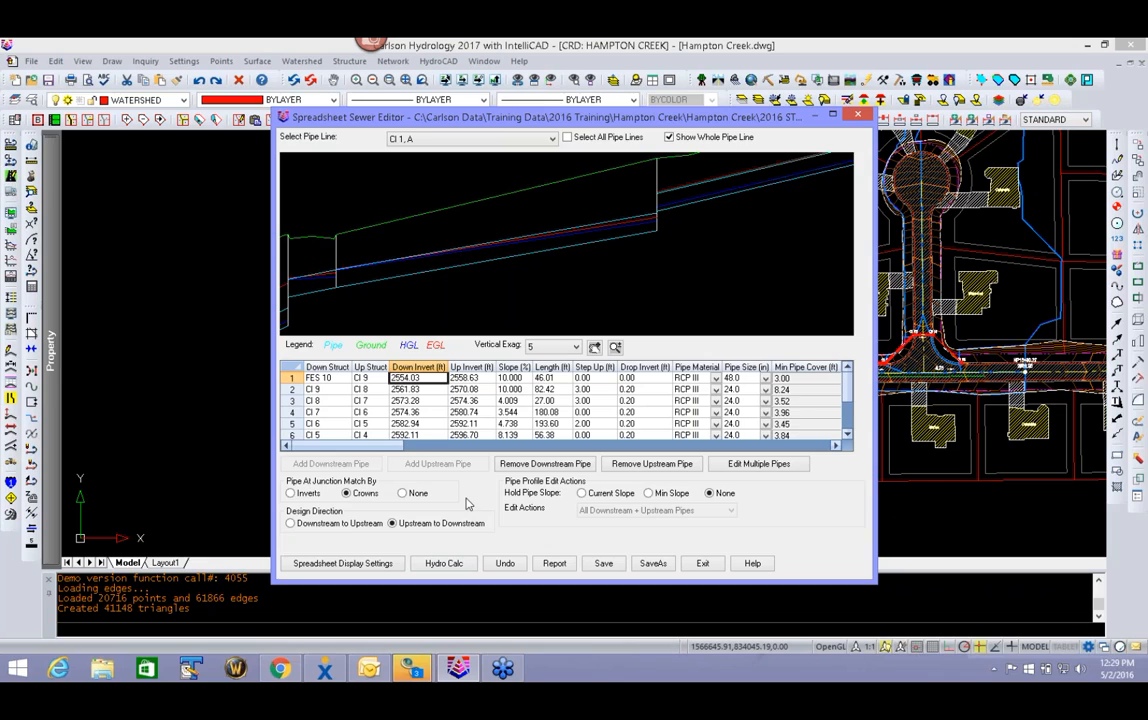
pyautogui.click(403, 494)
# - Set the upstream invert of the pipe from CI 9 to FES 10 to 2556.00 ft
pyautogui.click(471, 389)
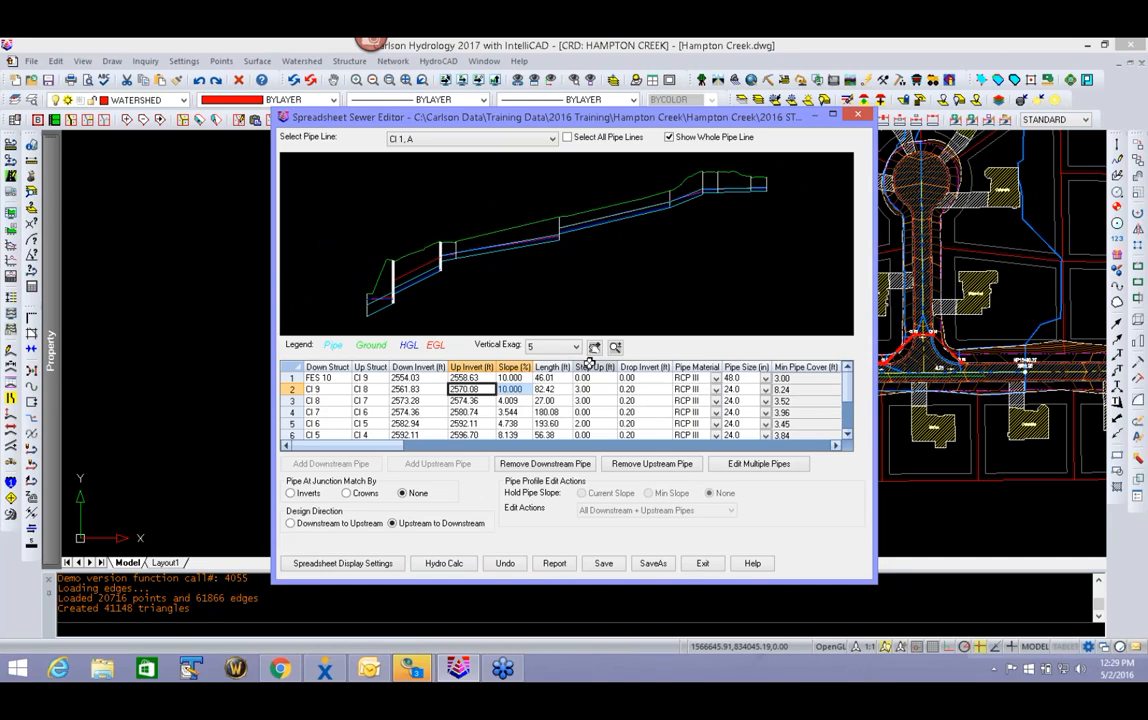
pyautogui.click(484, 378)
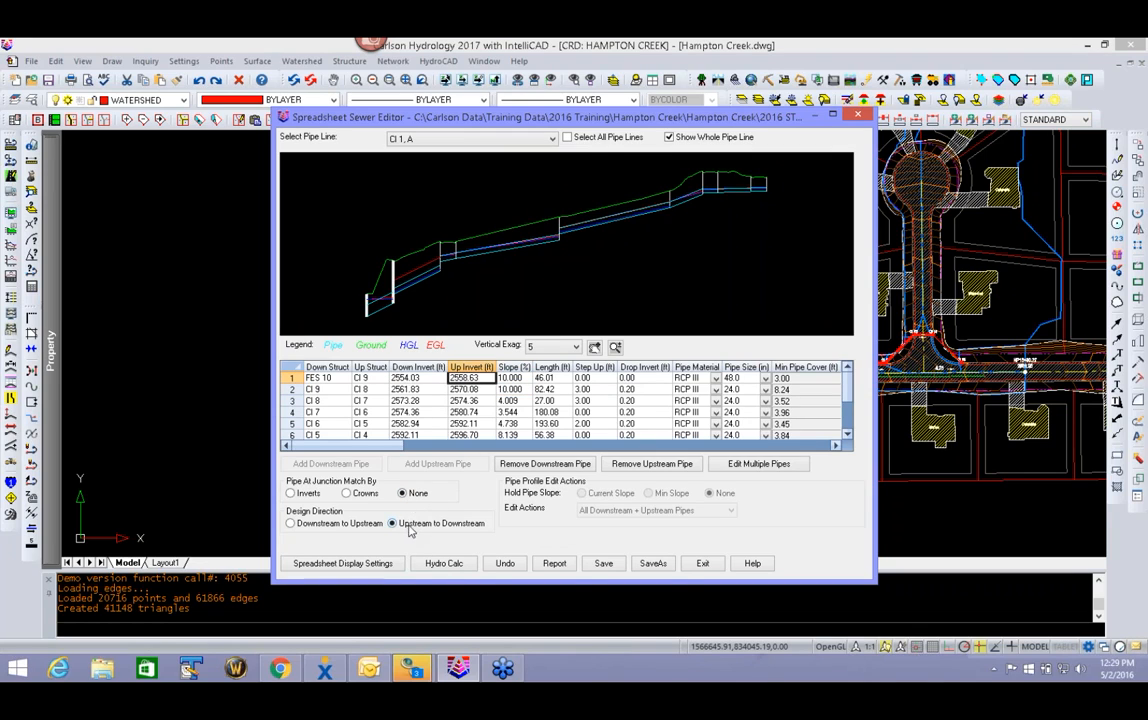
pyautogui.click(482, 378)
pyautogui.click(481, 378)
pyautogui.moveTo(480, 378); pyautogui.dragTo(466, 403)
pyautogui.write('6')
pyautogui.press('Return')
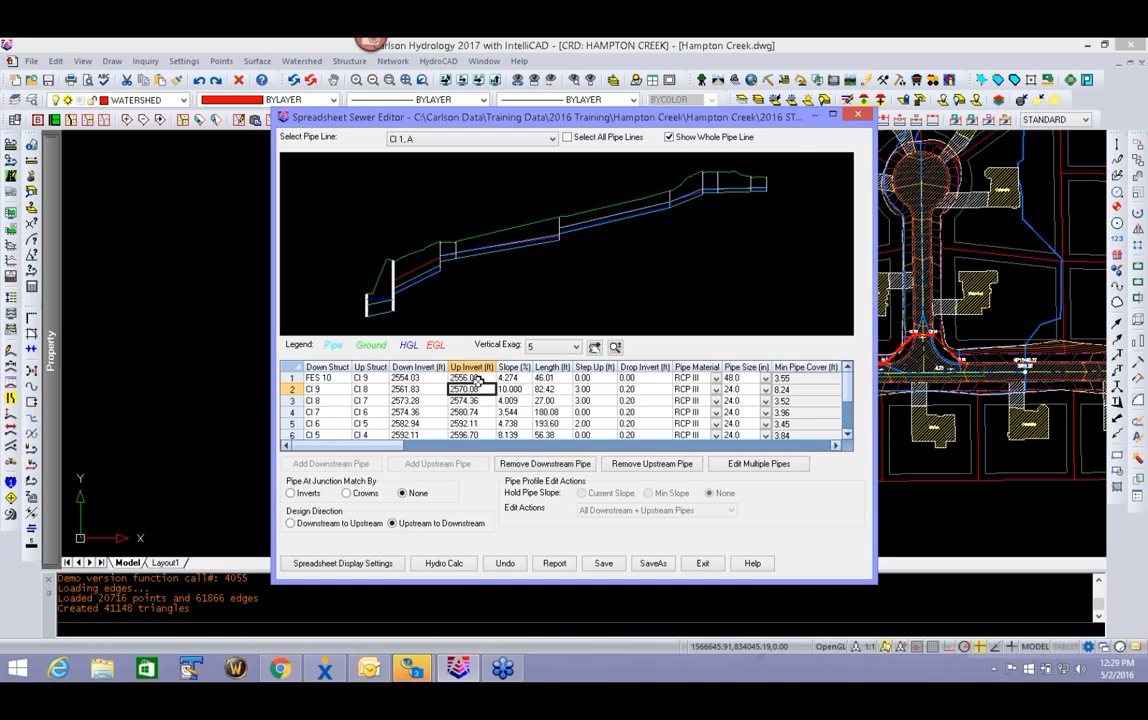
# - Inspect the revised pipe profile, exit the spreadsheet editor and save the network changes
pyautogui.scroll(2, 392, 312)
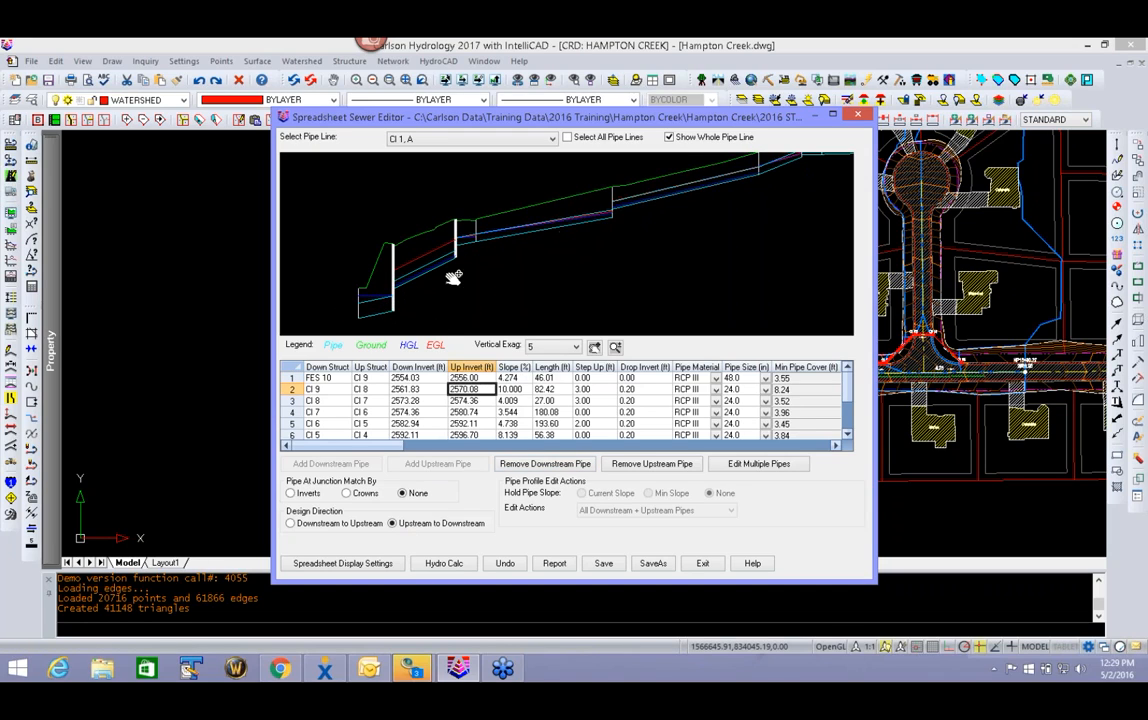
pyautogui.moveTo(728, 195); pyautogui.dragTo(629, 246)
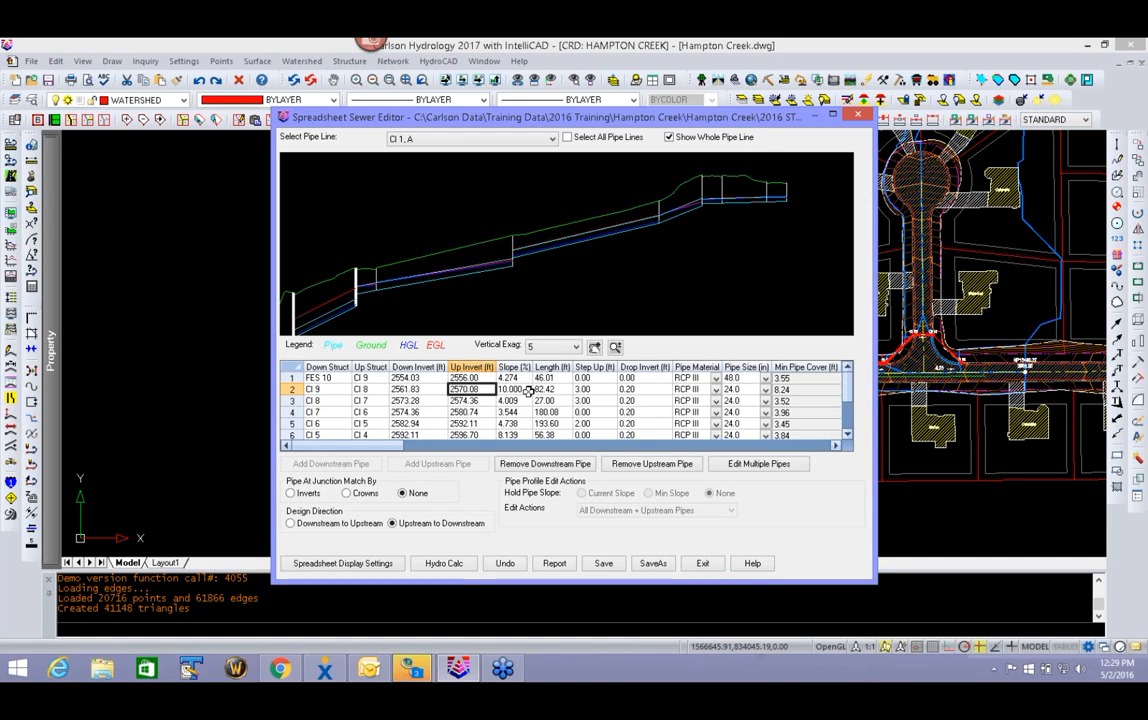
pyautogui.click(704, 564)
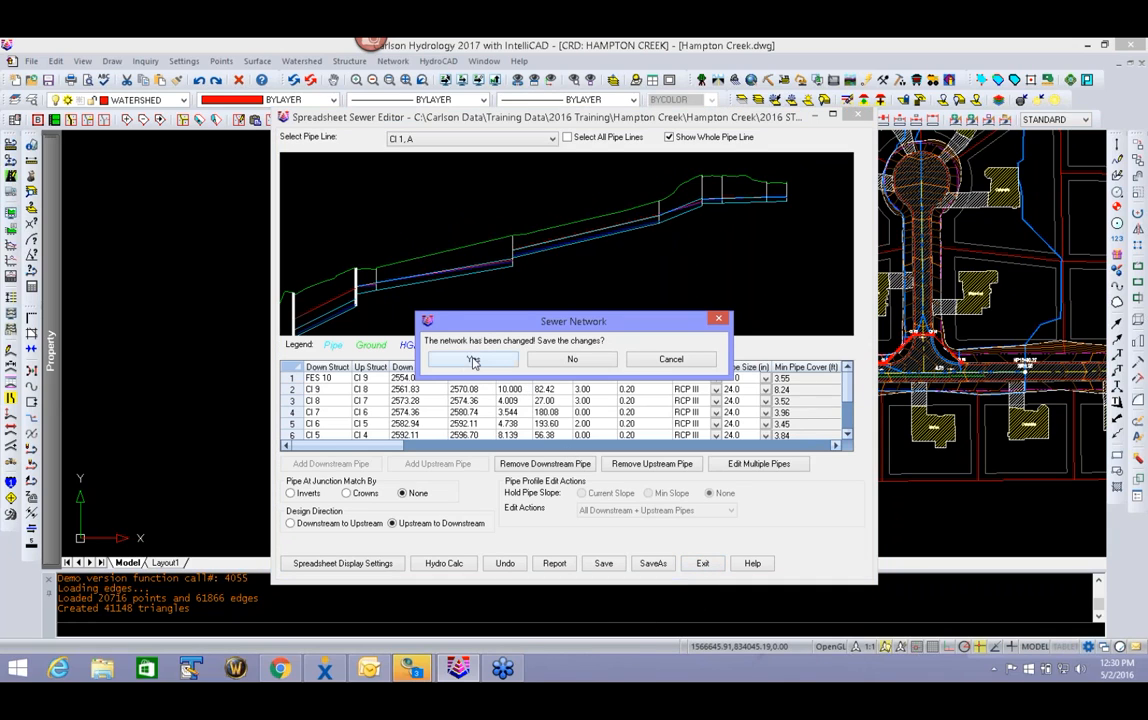
pyautogui.click(478, 360)
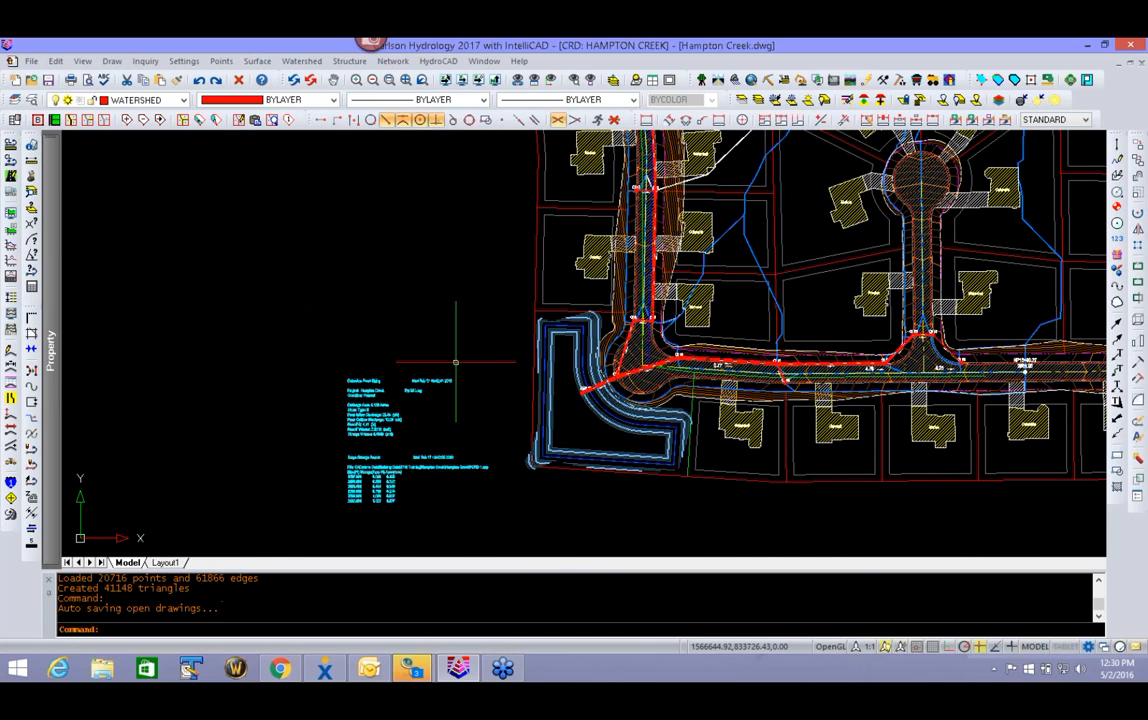
# - Start drawing a sewer network profile and pick FES 10 in the plan as its downstream structure
pyautogui.scroll(-6, 464, 354)
pyautogui.moveTo(475, 350); pyautogui.dragTo(514, 450, button='middle')
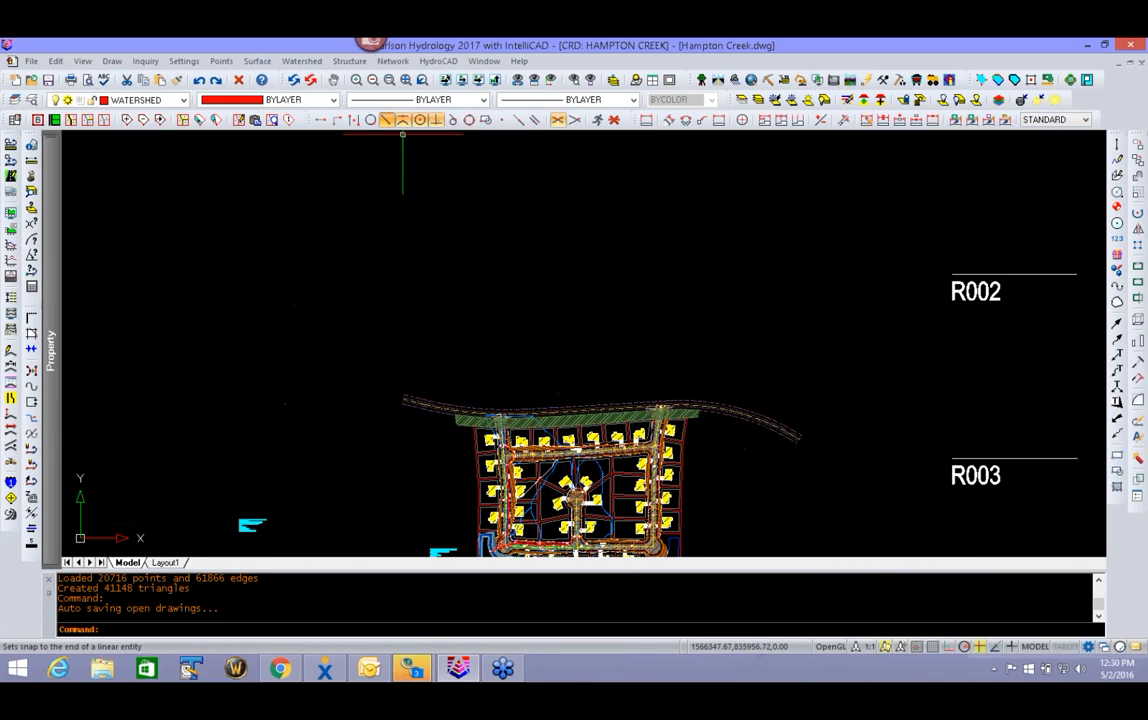
pyautogui.click(393, 61)
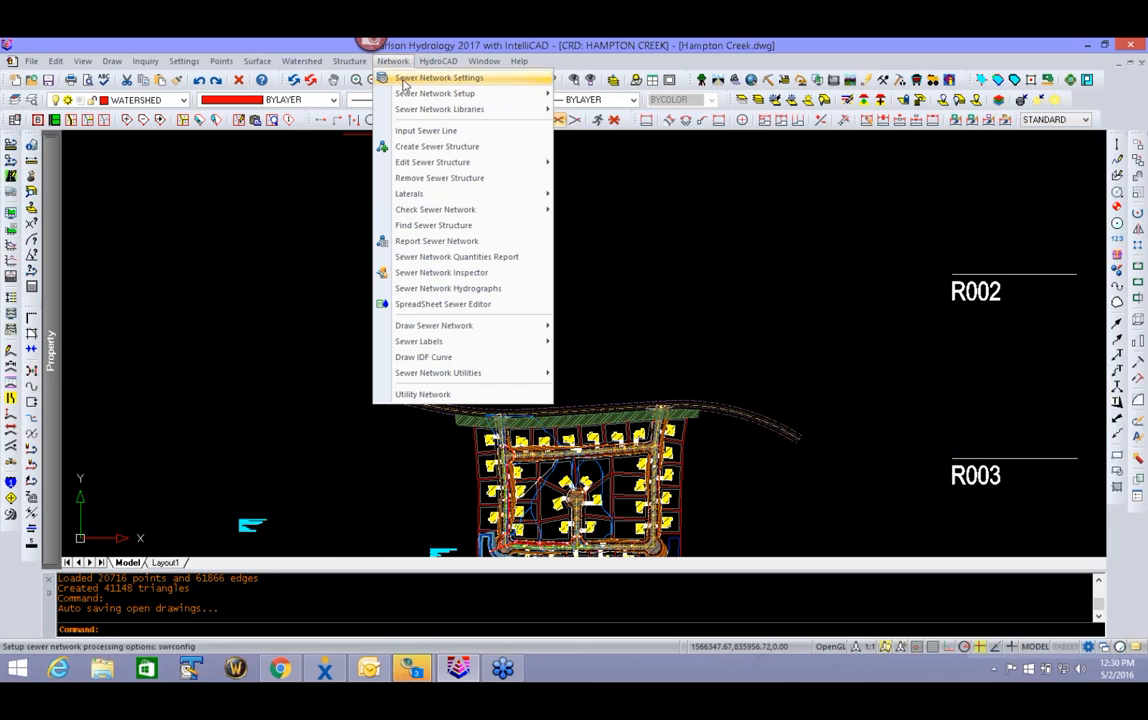
pyautogui.moveTo(436, 195)
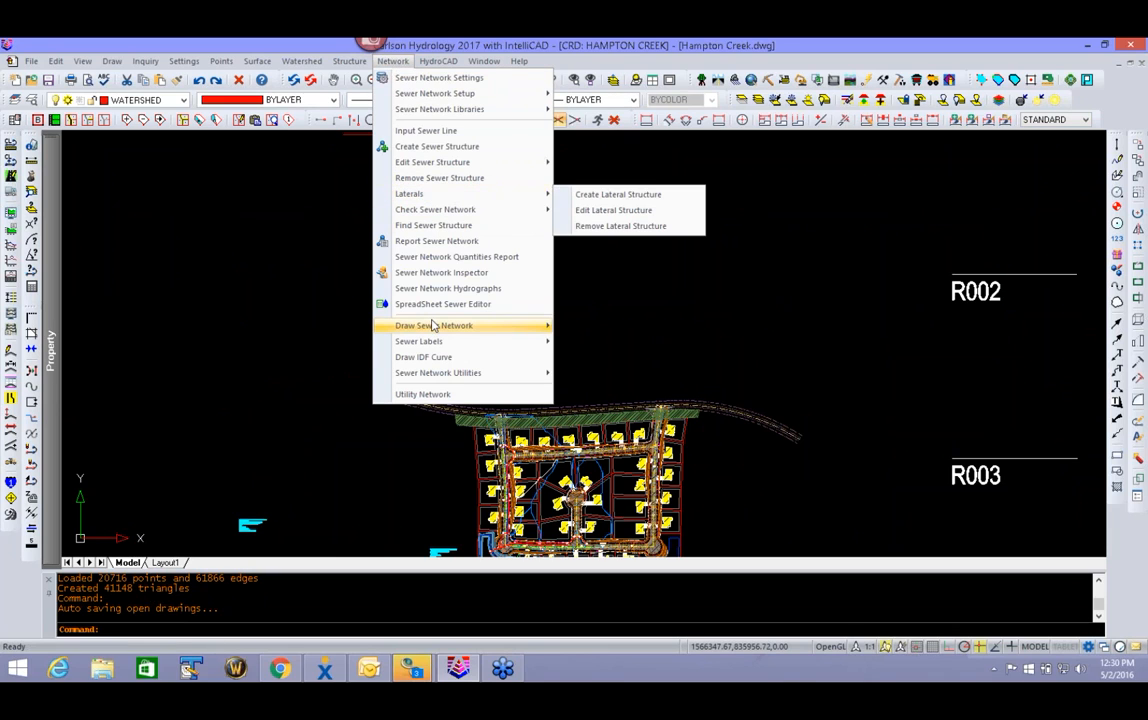
pyautogui.moveTo(492, 327)
pyautogui.click(603, 378)
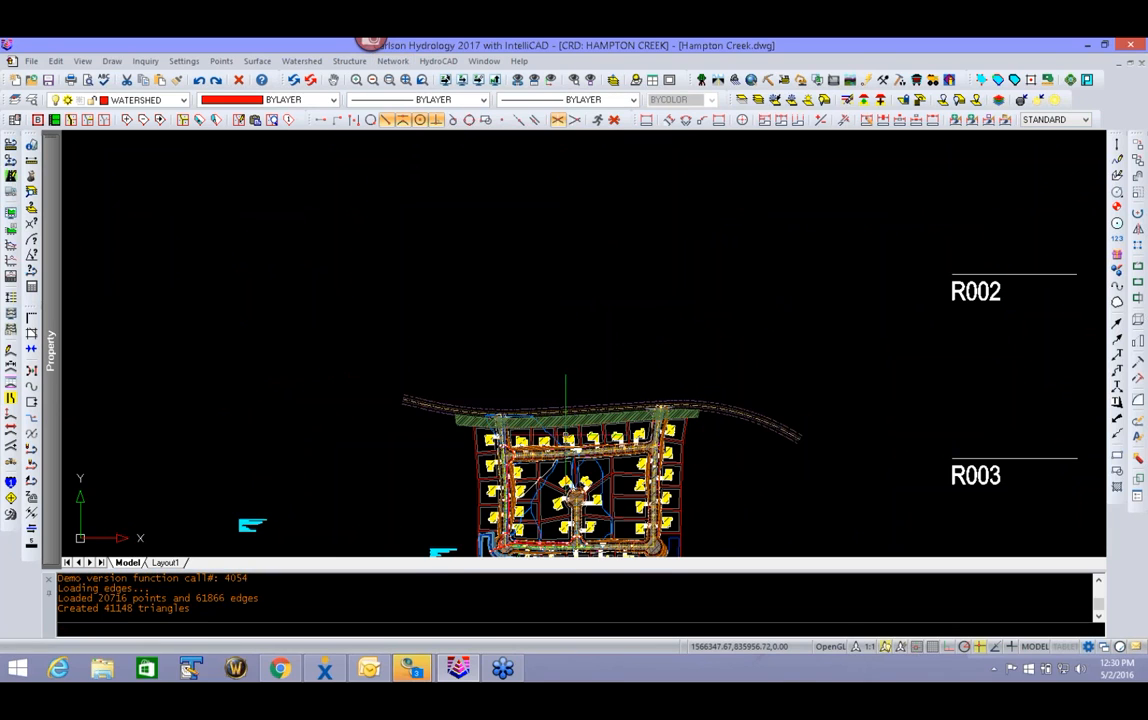
pyautogui.click(637, 196)
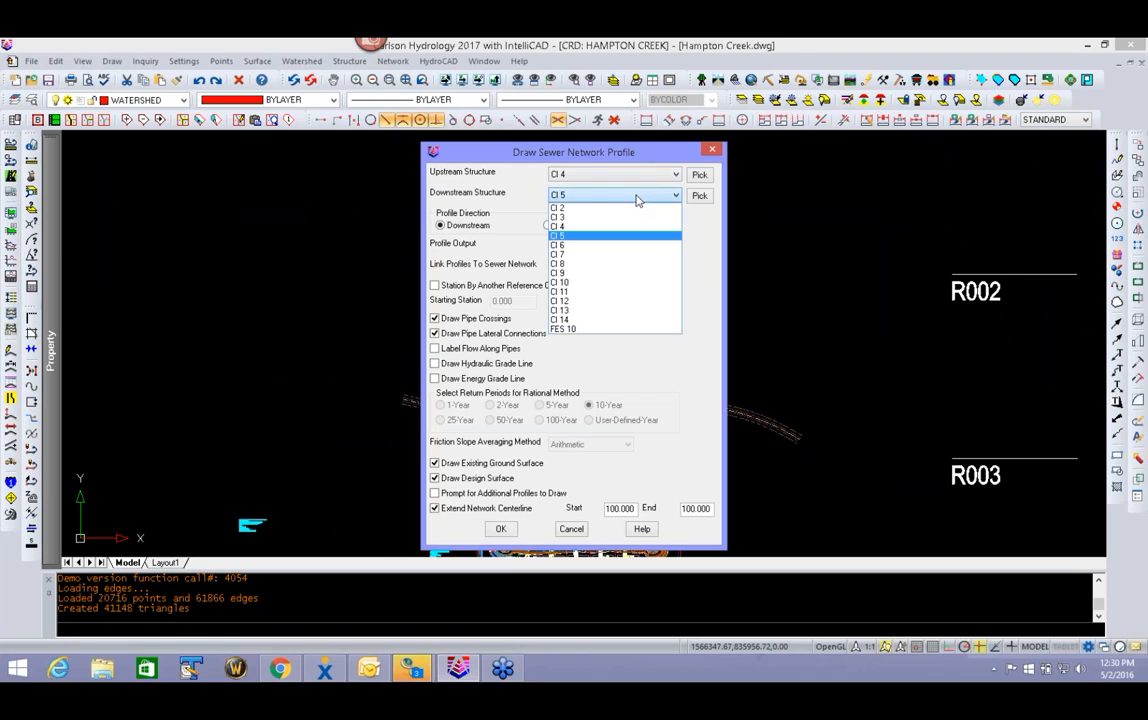
pyautogui.click(703, 197)
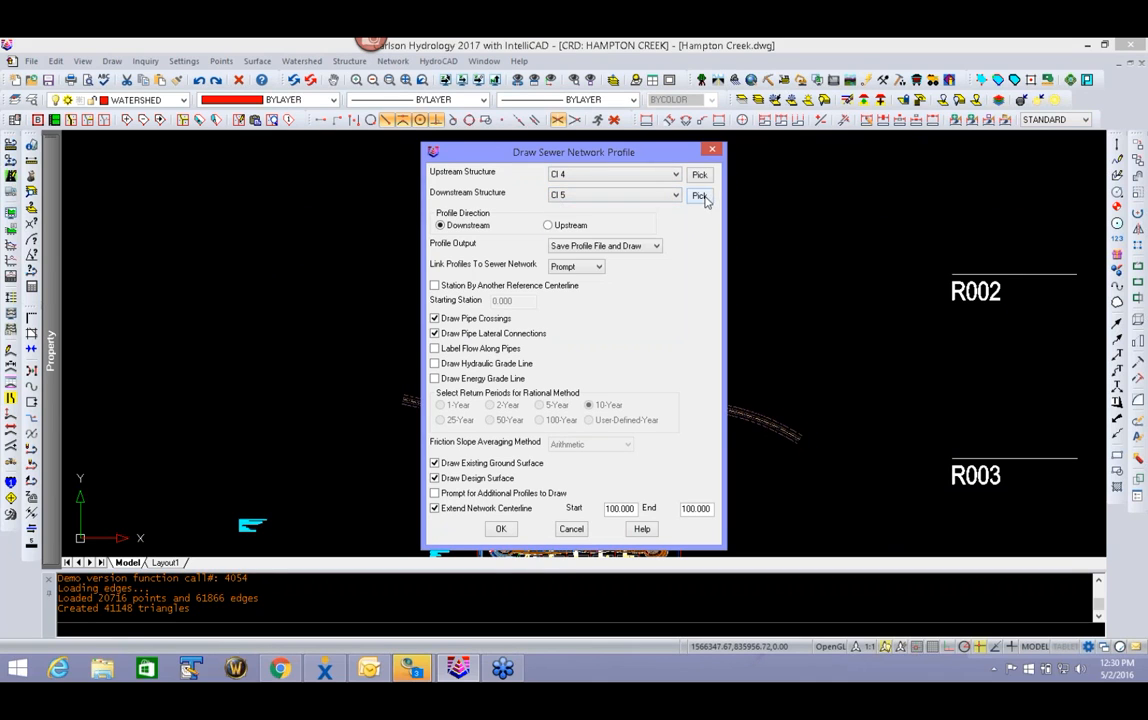
pyautogui.click(703, 197)
pyautogui.scroll(-2, 465, 378)
pyautogui.scroll(5, 465, 378)
pyautogui.scroll(5, 465, 378)
pyautogui.click(510, 240)
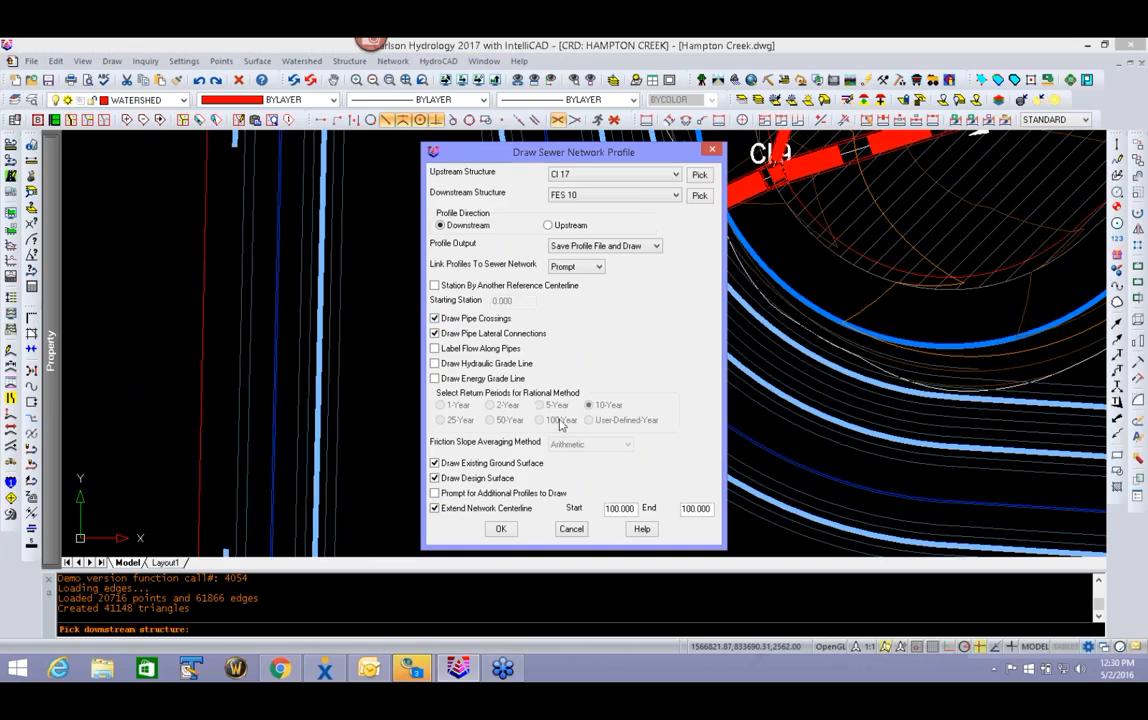
# - Pick CI 1 at the upper end of the network as the profile's upstream structure
pyautogui.click(699, 174)
pyautogui.scroll(-5, 648, 270)
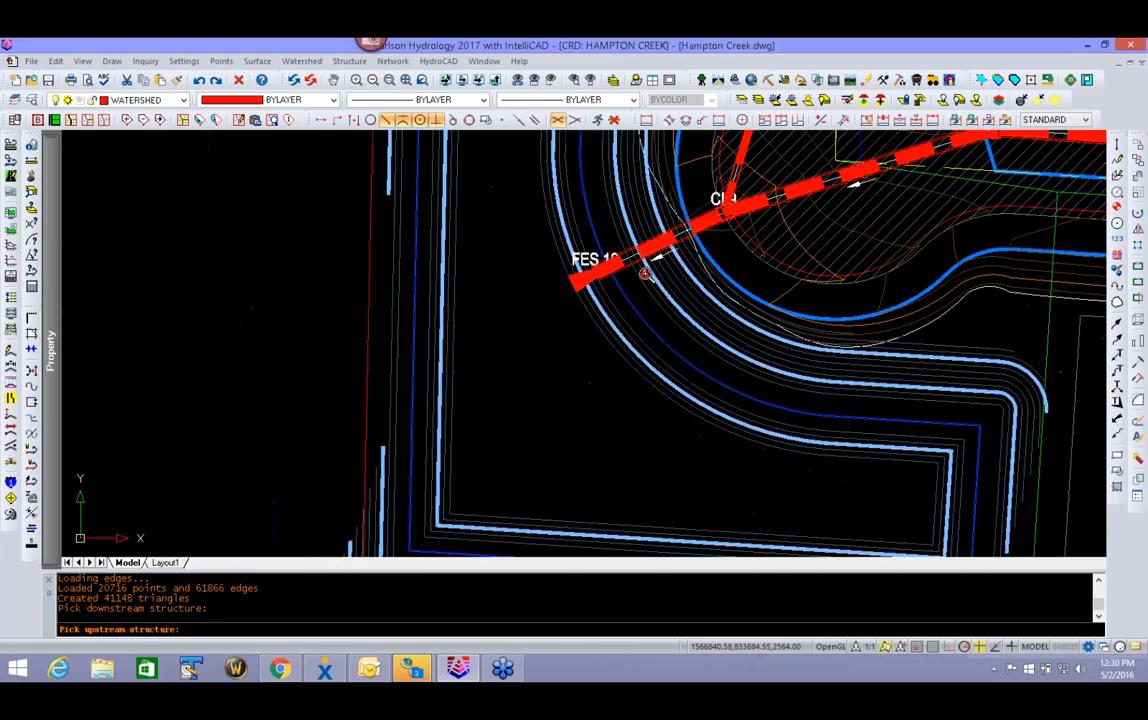
pyautogui.scroll(8, 579, 277)
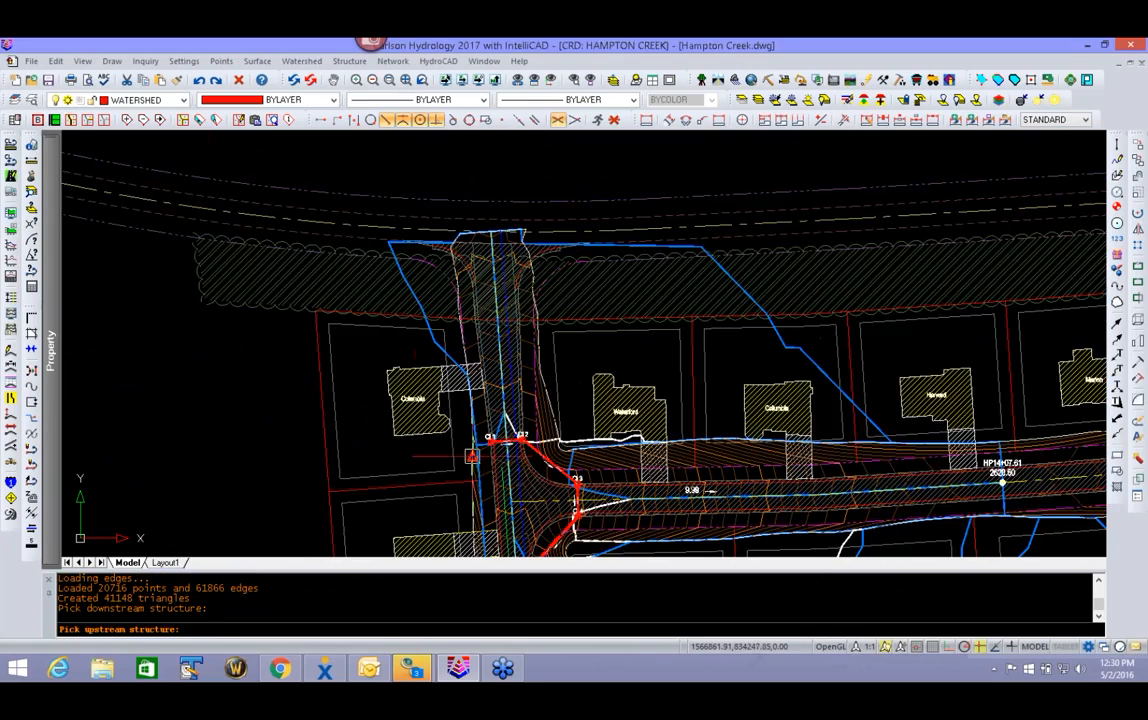
pyautogui.click(538, 440)
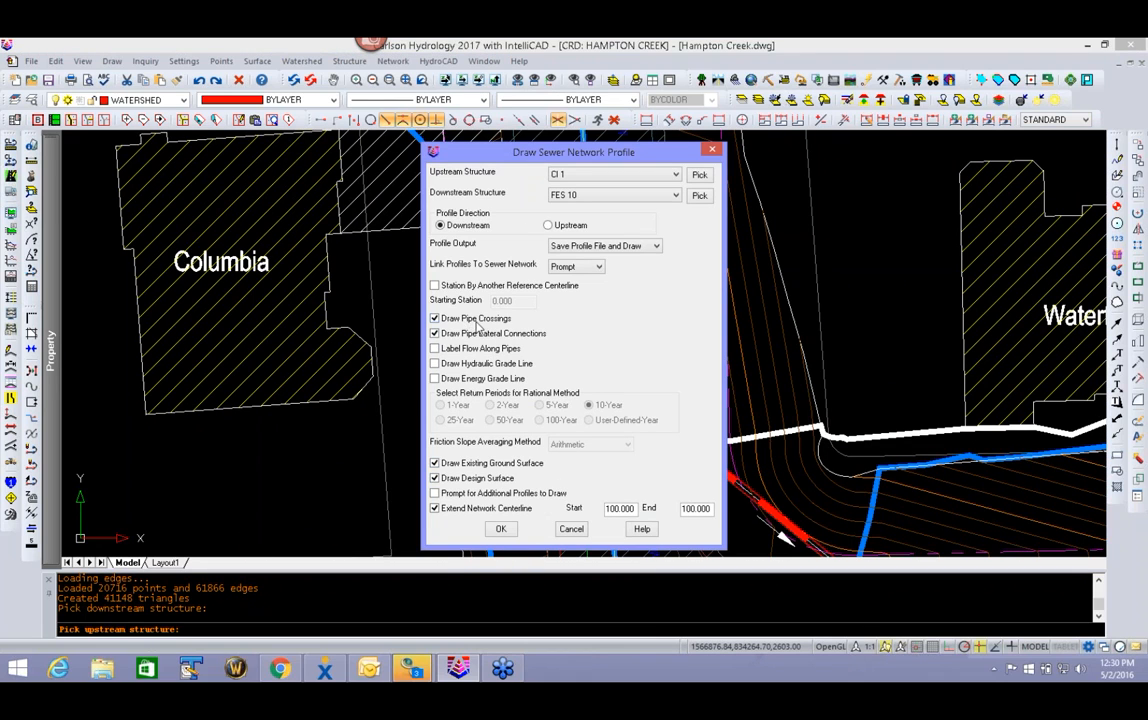
# - Exclude the existing ground and design surfaces from the profile and save the profile file as CI 1FES 10
pyautogui.click(448, 463)
pyautogui.click(464, 481)
pyautogui.click(501, 529)
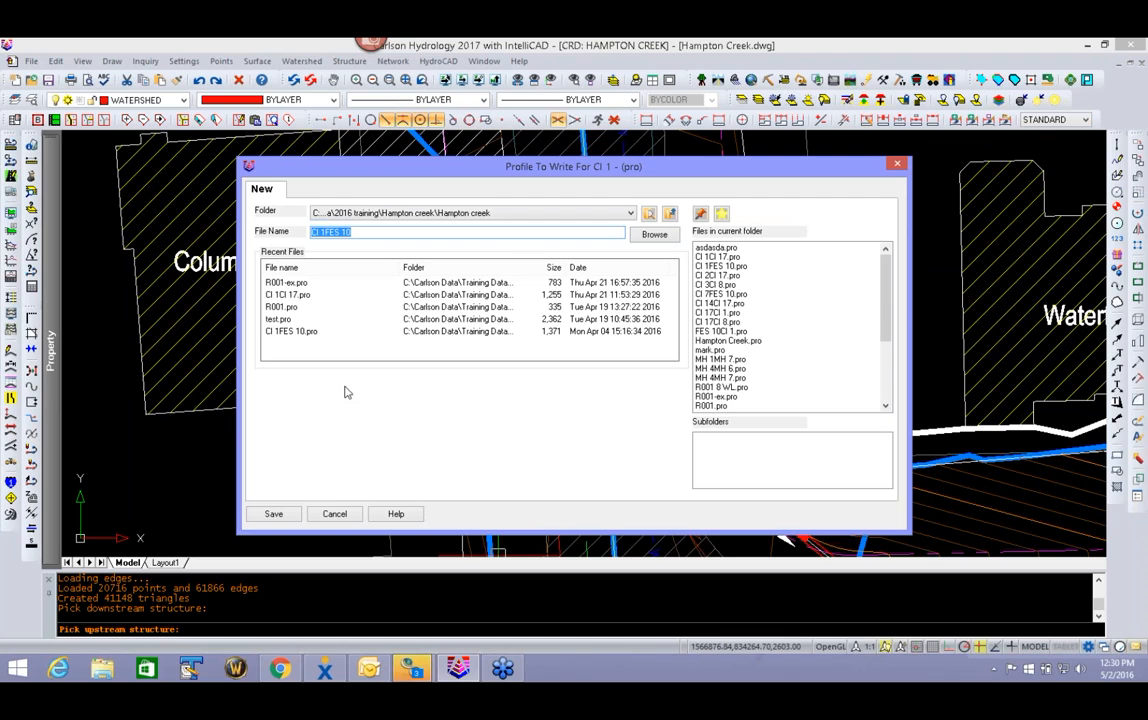
pyautogui.click(273, 513)
pyautogui.click(610, 389)
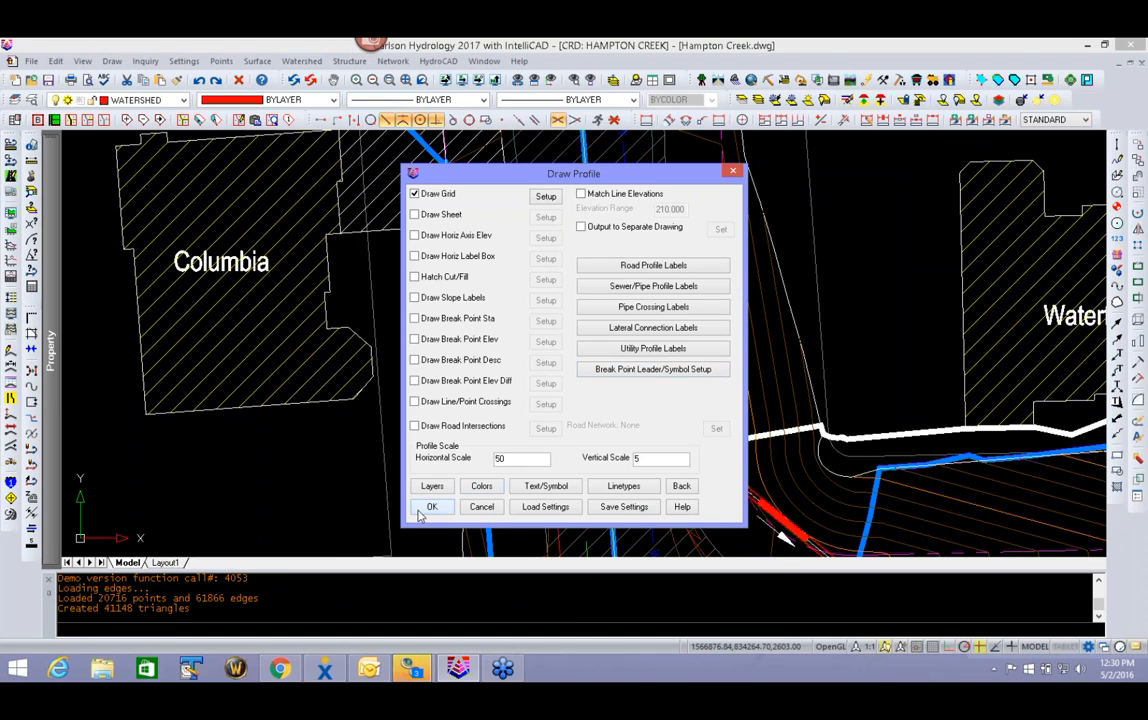
# - Draw the profile with a grid at horizontal scale 50 and vertical scale 5, placing it above the site plan
pyautogui.click(428, 507)
pyautogui.click(493, 403)
pyautogui.click(452, 440)
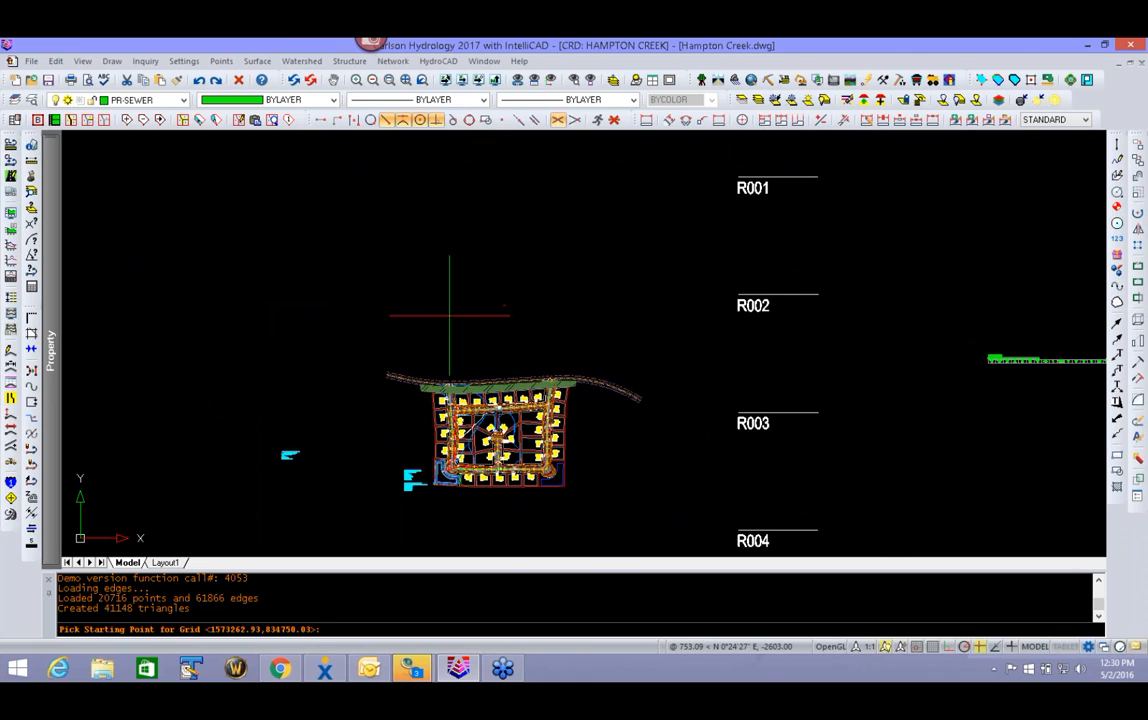
pyautogui.click(450, 316)
# - Edit the sewer in profile view, setting the invert of the CI 5 to CI 6 pipe at CI 6 to elevation 2580
pyautogui.scroll(5, 464, 230)
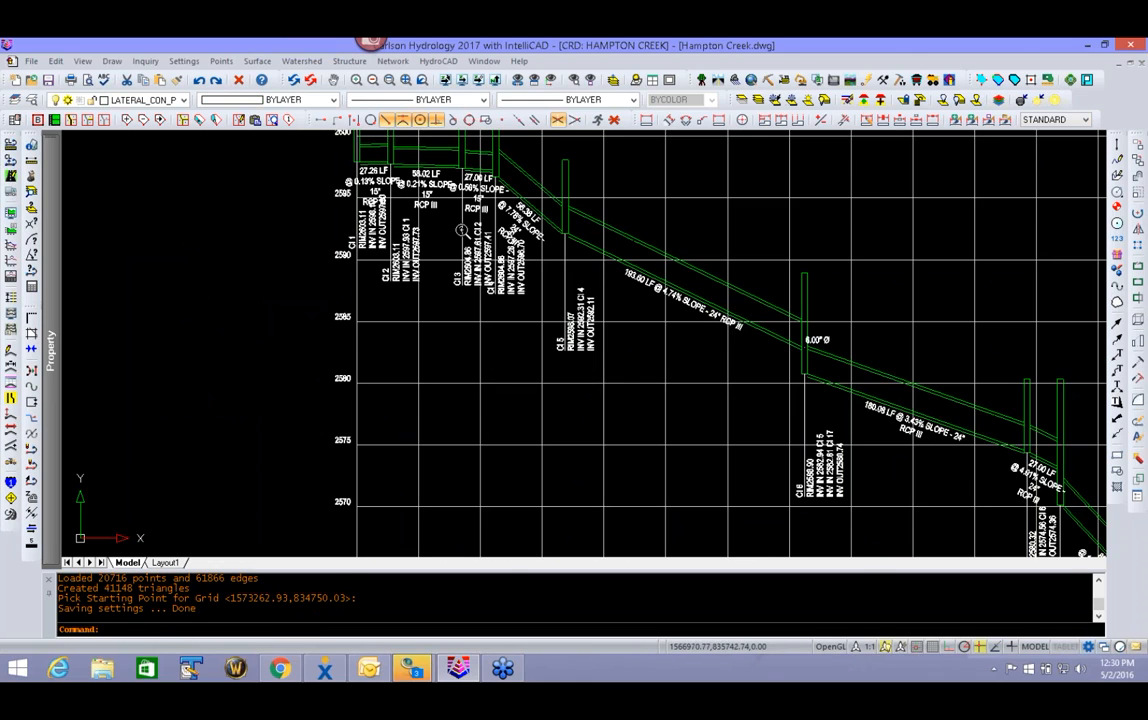
pyautogui.moveTo(732, 409); pyautogui.dragTo(500, 373, button='middle')
pyautogui.scroll(2, 557, 312)
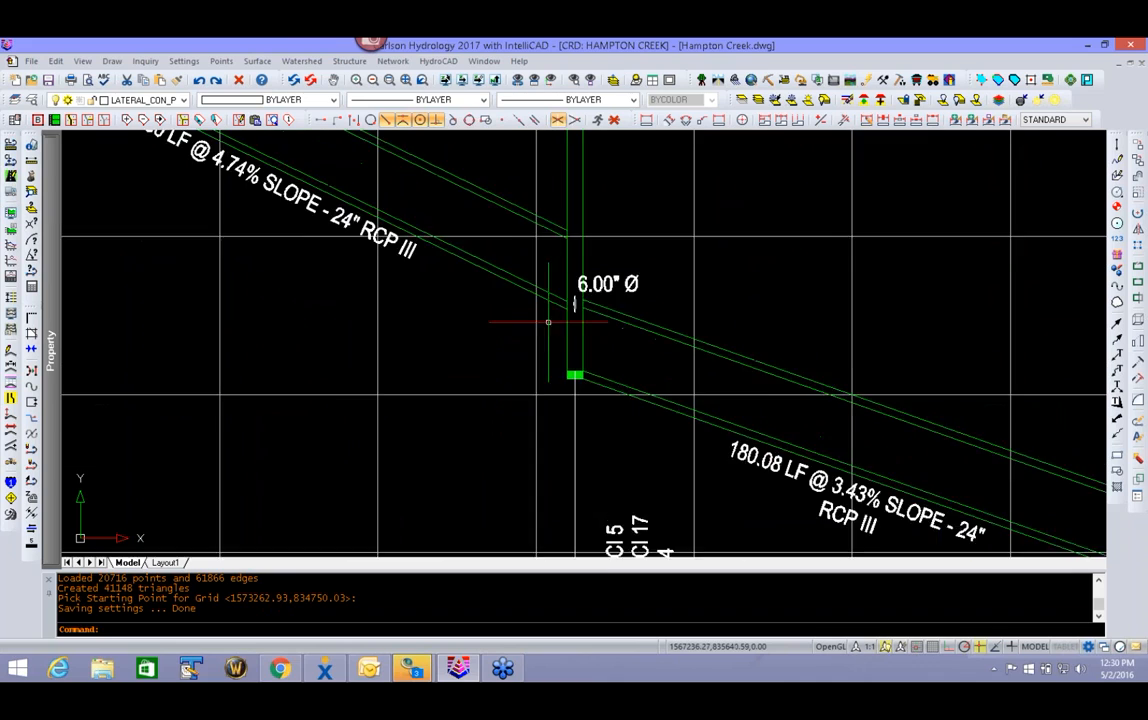
pyautogui.moveTo(548, 320); pyautogui.dragTo(548, 418, button='middle')
pyautogui.click(394, 61)
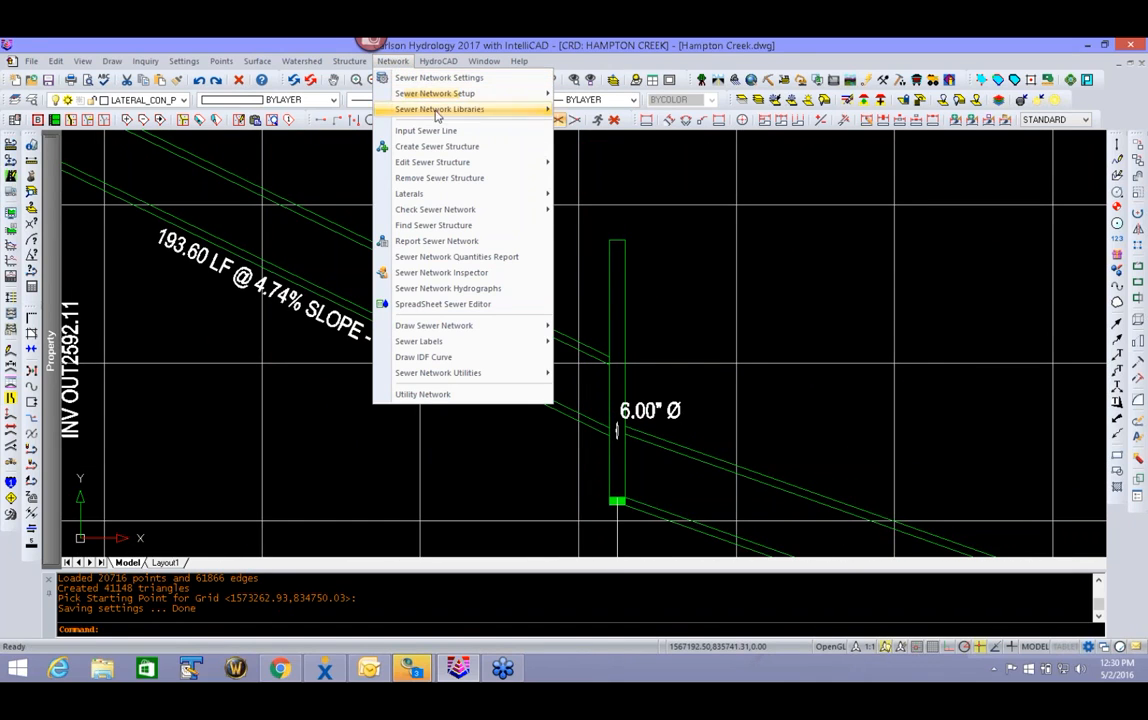
pyautogui.moveTo(448, 197)
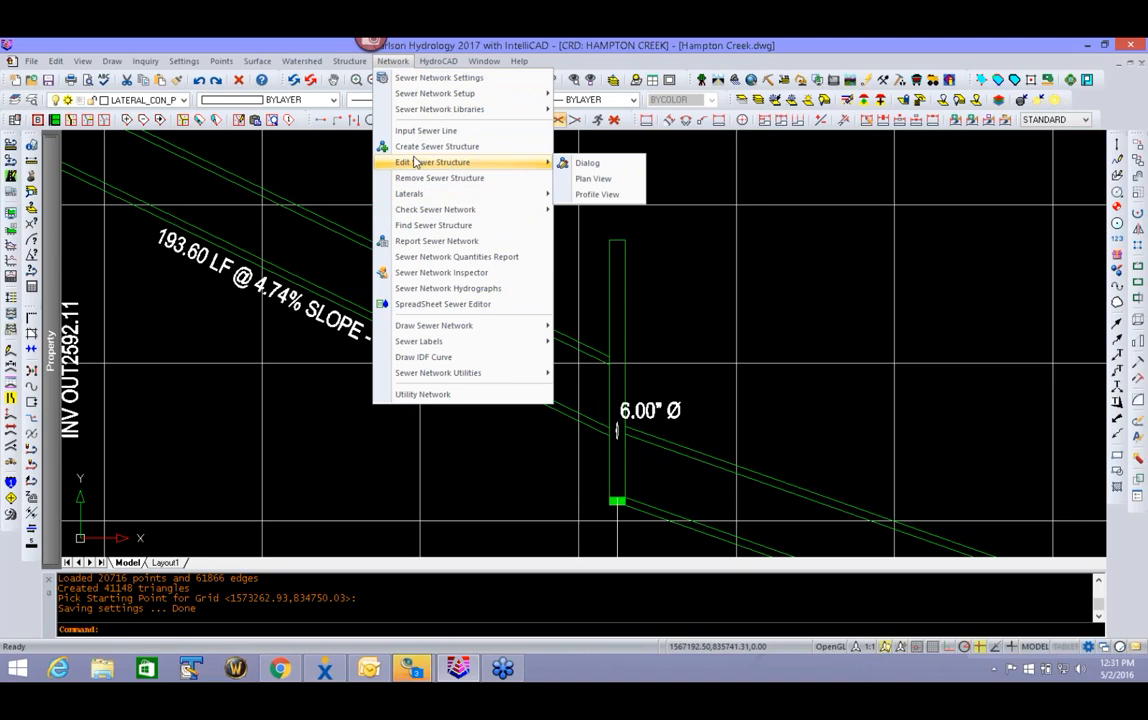
pyautogui.moveTo(450, 162)
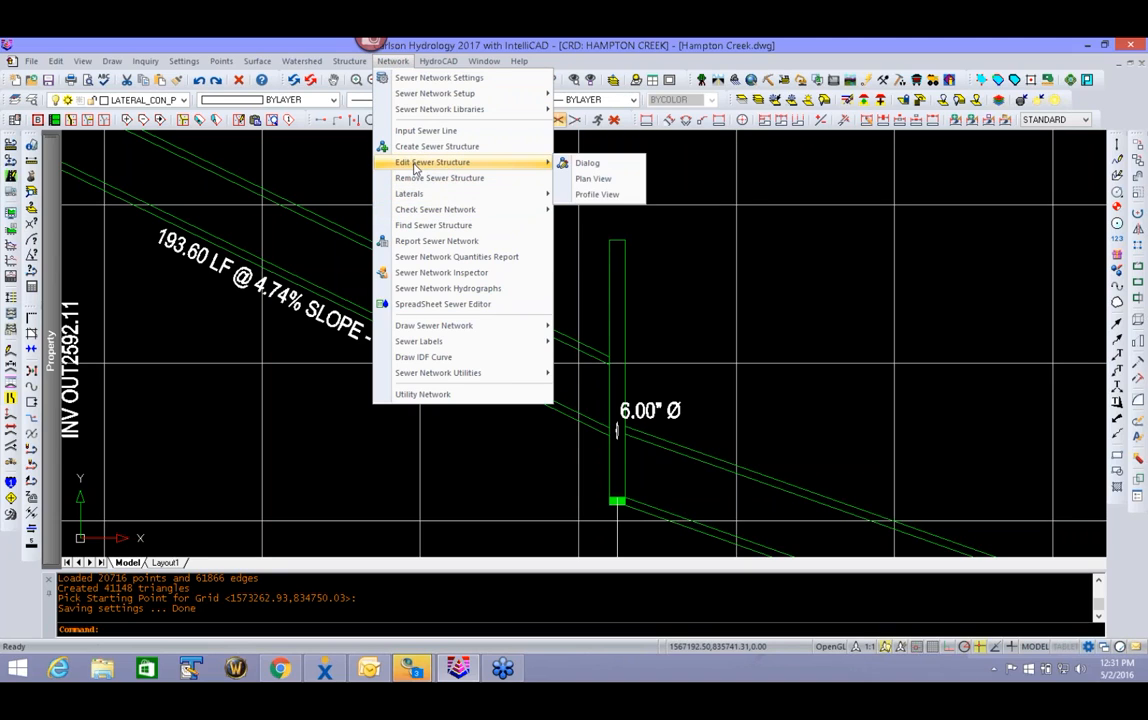
pyautogui.click(599, 197)
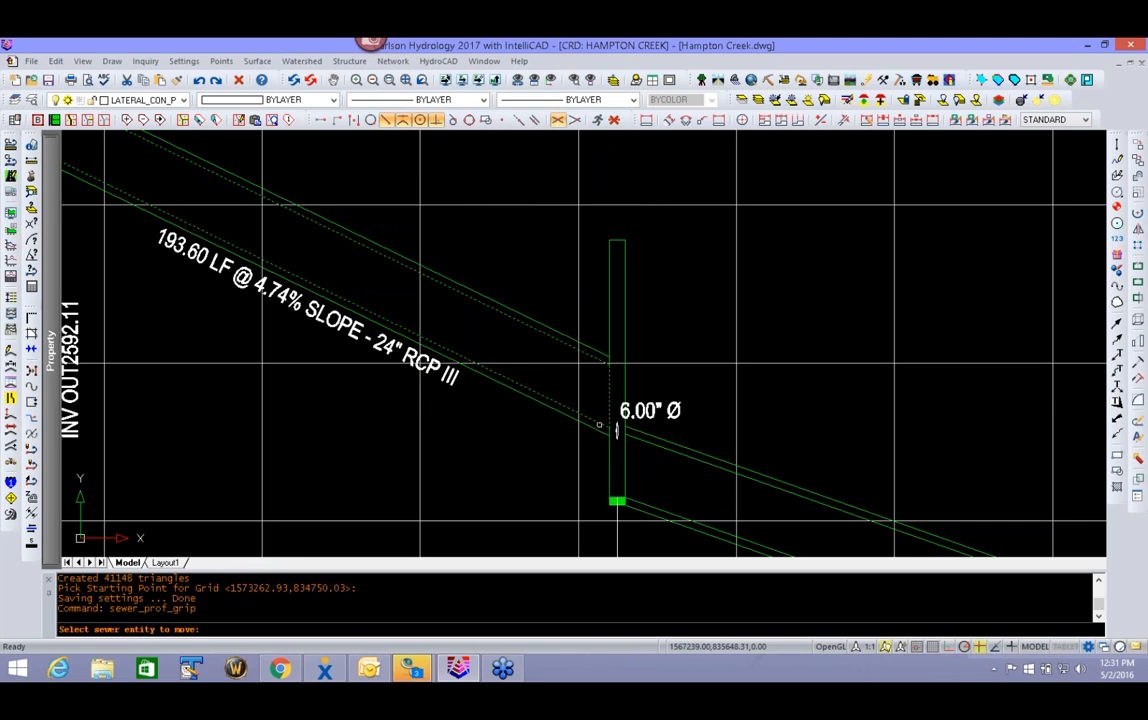
pyautogui.click(615, 487)
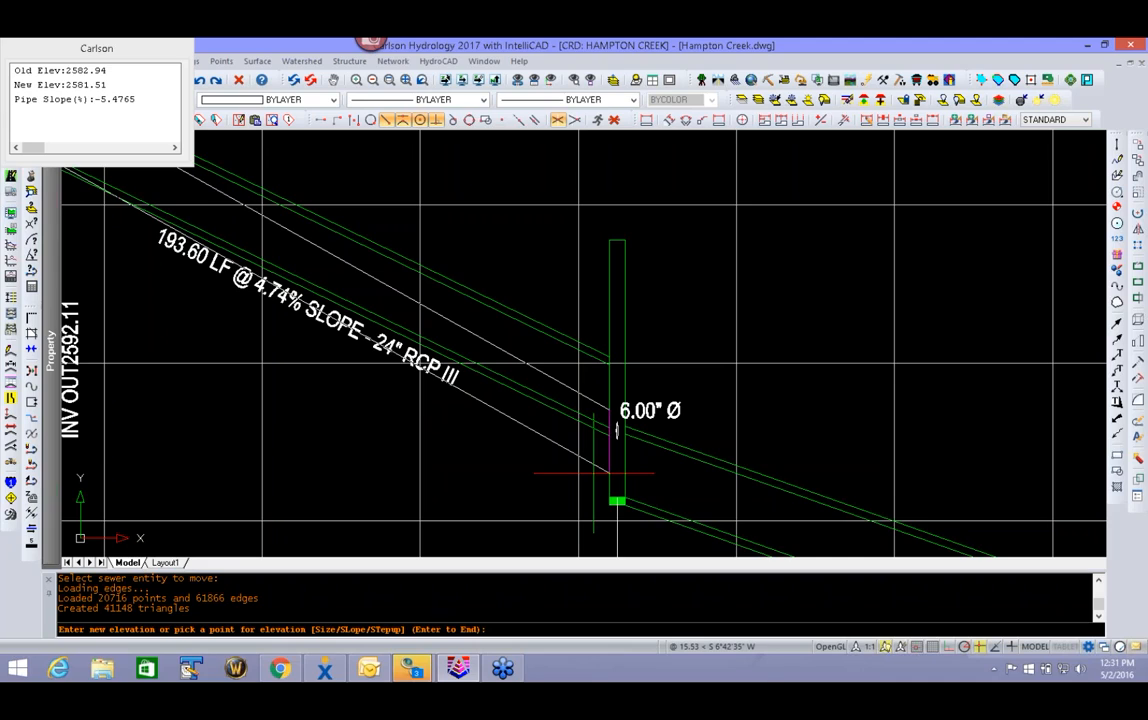
pyautogui.write('2580')
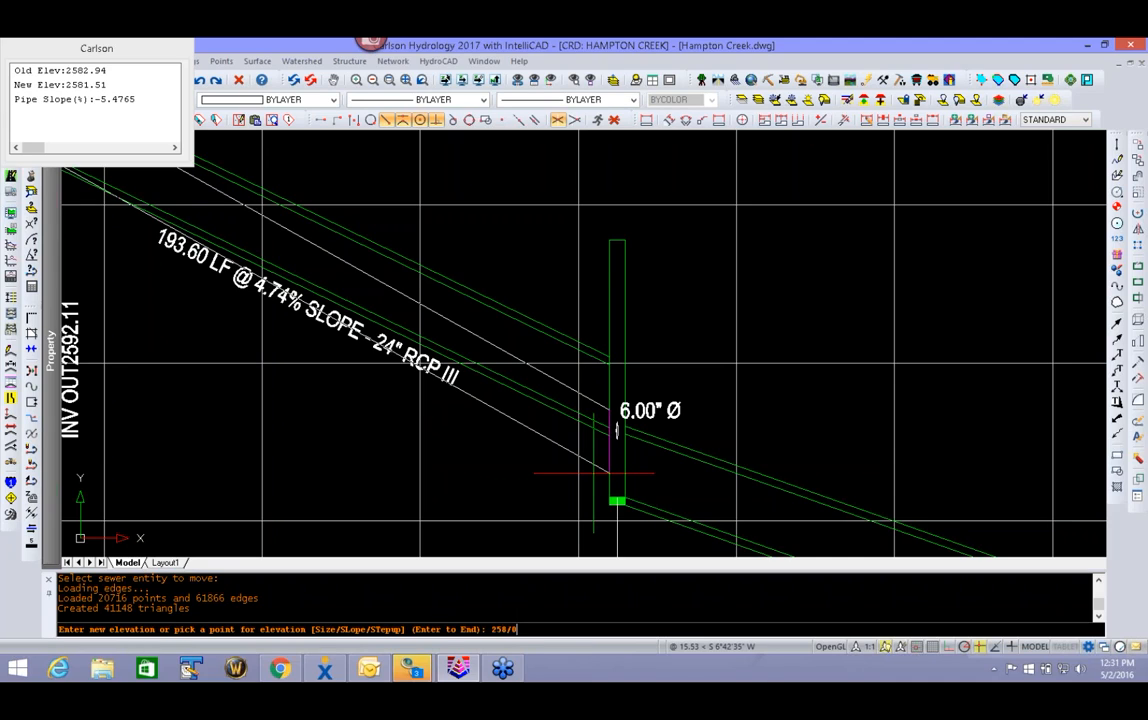
pyautogui.press('BackSpace')
pyautogui.press('BackSpace')
pyautogui.write('80')
pyautogui.press('Return')
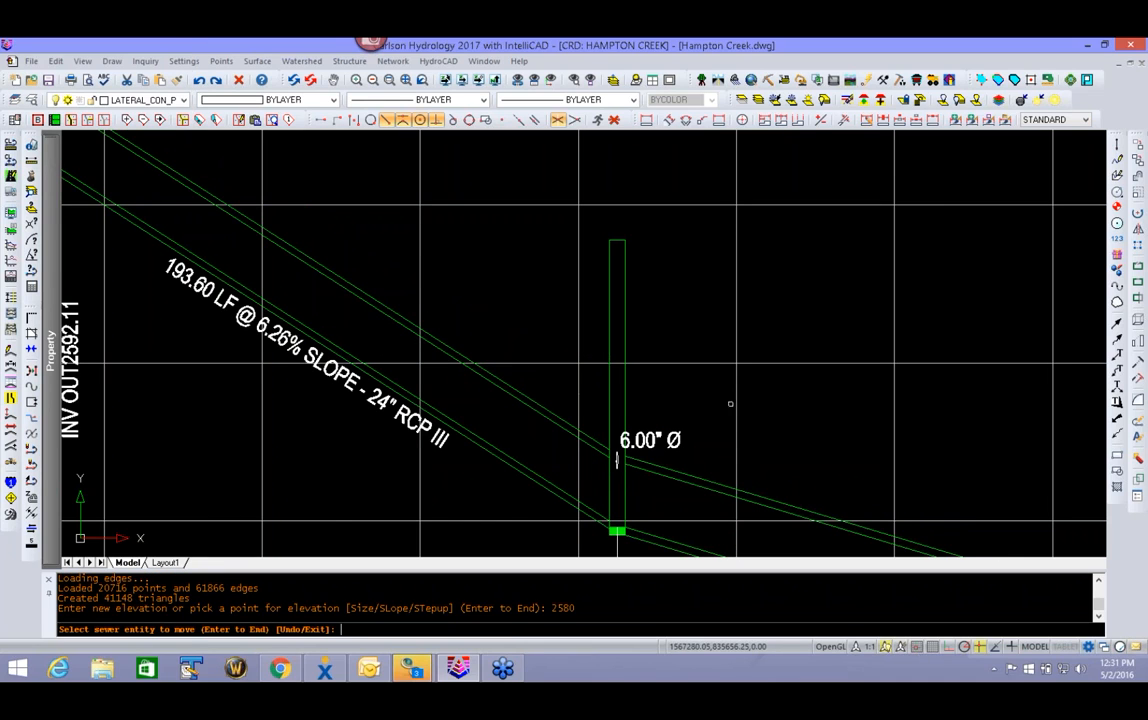
pyautogui.scroll(-4, 582, 430)
pyautogui.scroll(-5, 582, 430)
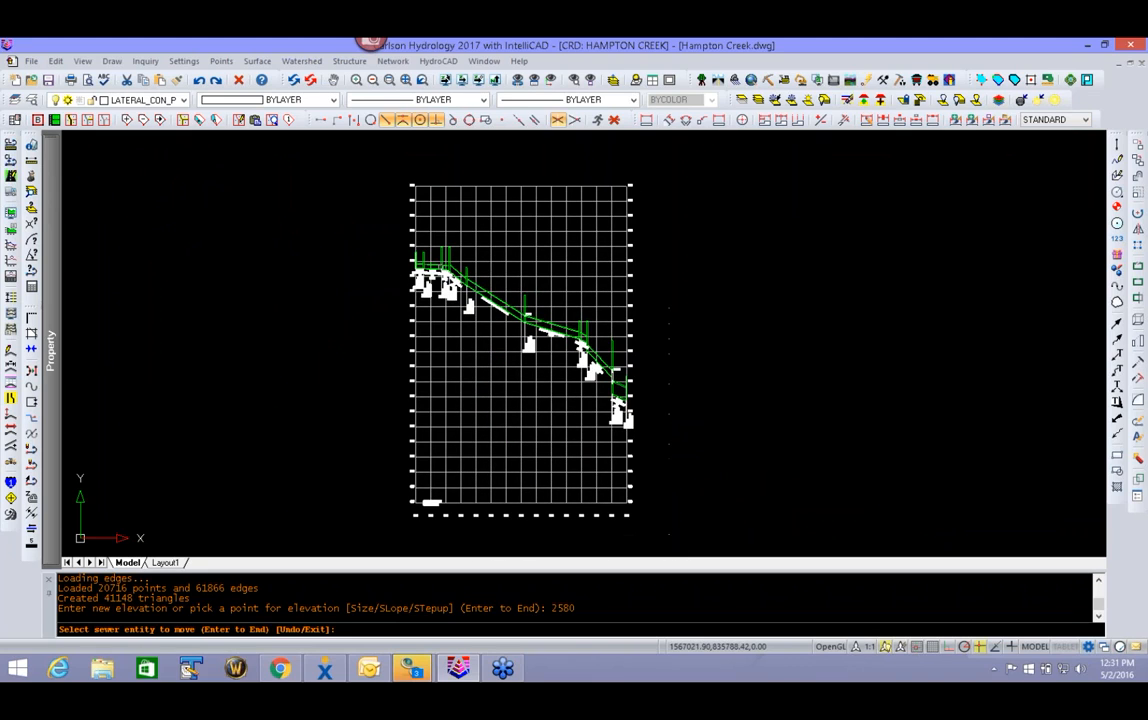